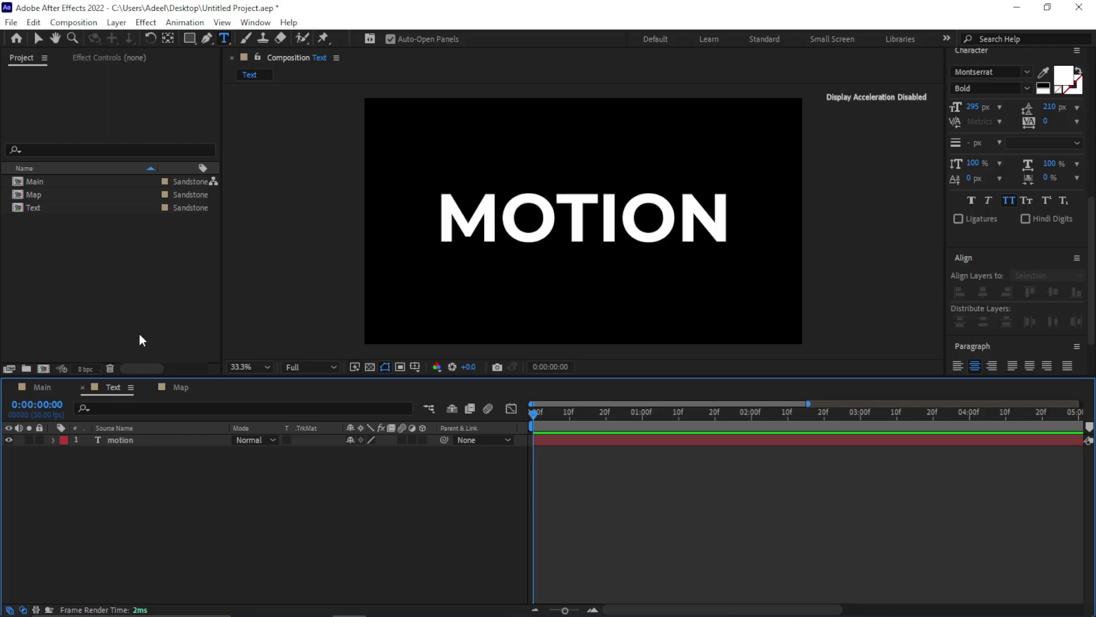
- Review the Main composition settings, then open the Text composition
left_click(45, 178)
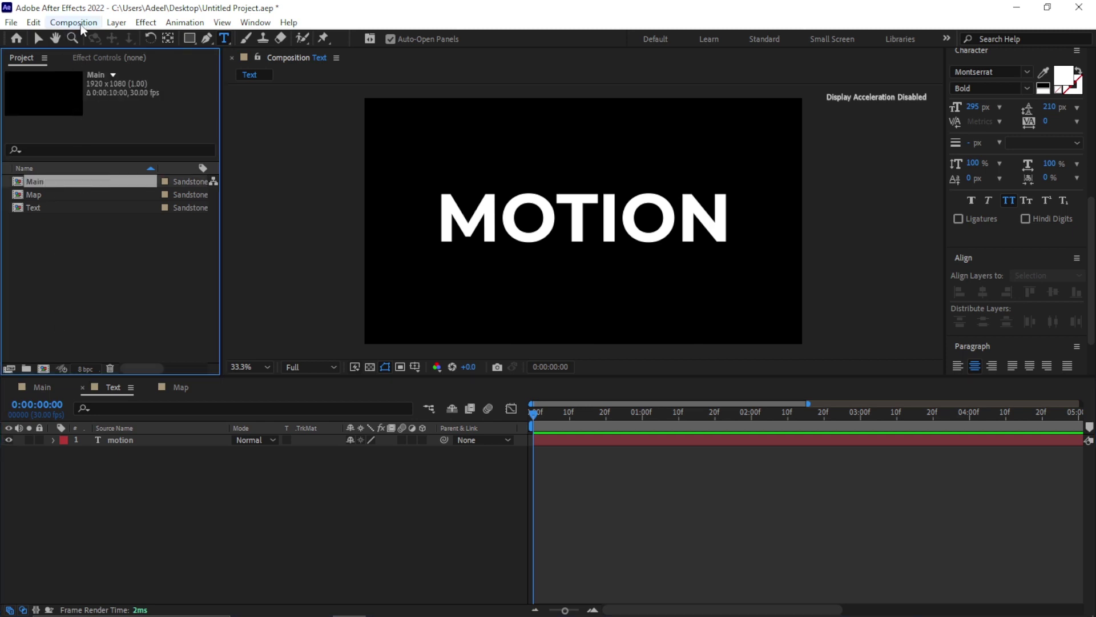
left_click(74, 23)
left_click(86, 52)
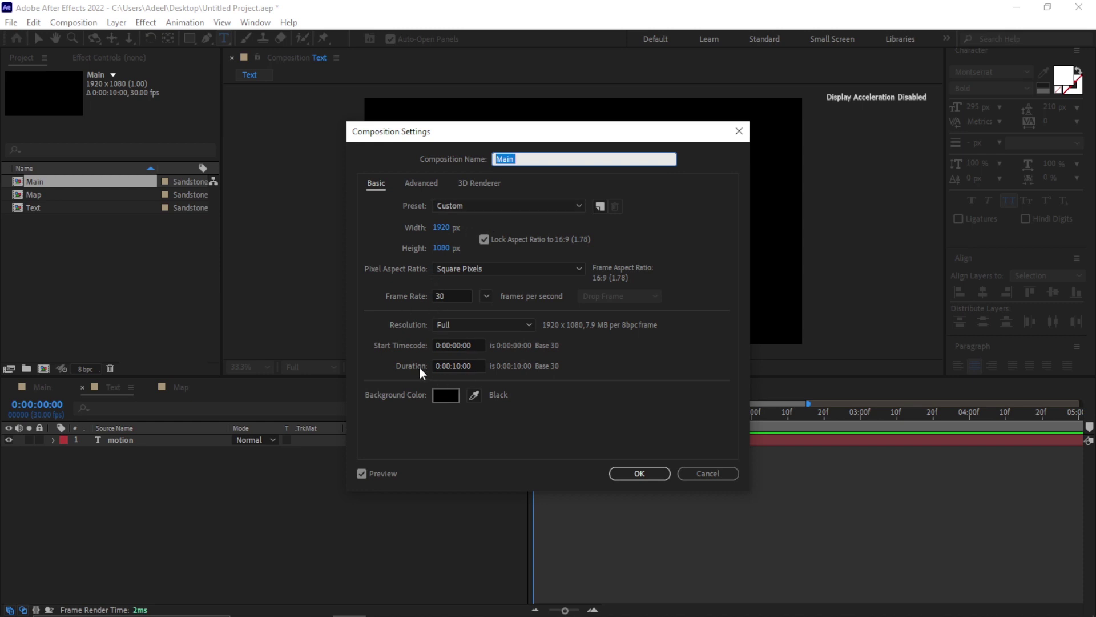
left_click(631, 473)
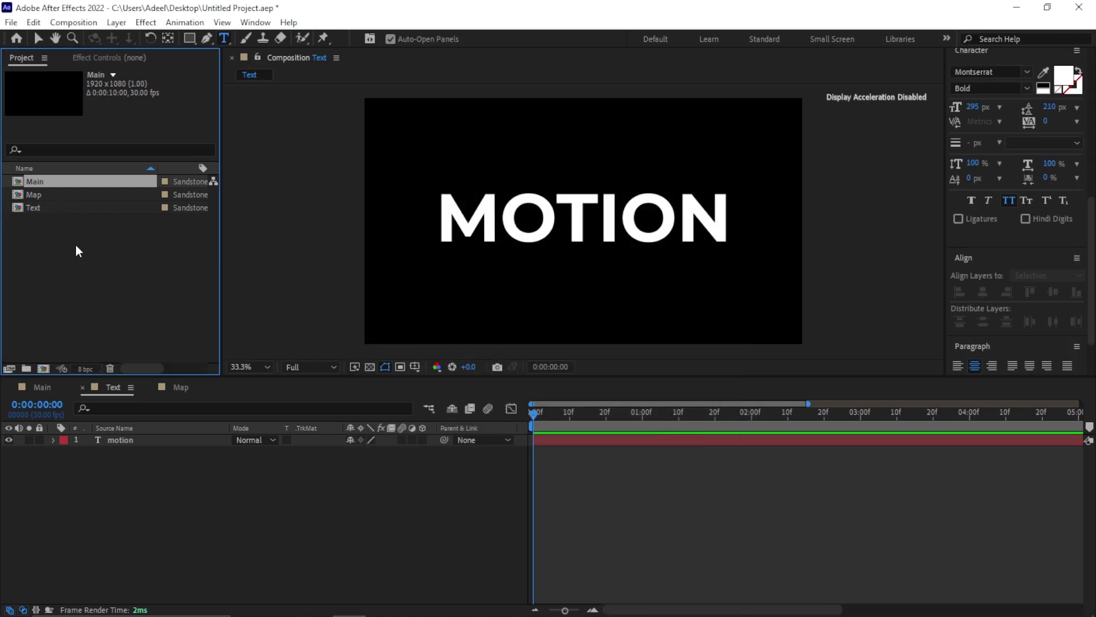
left_click(44, 196)
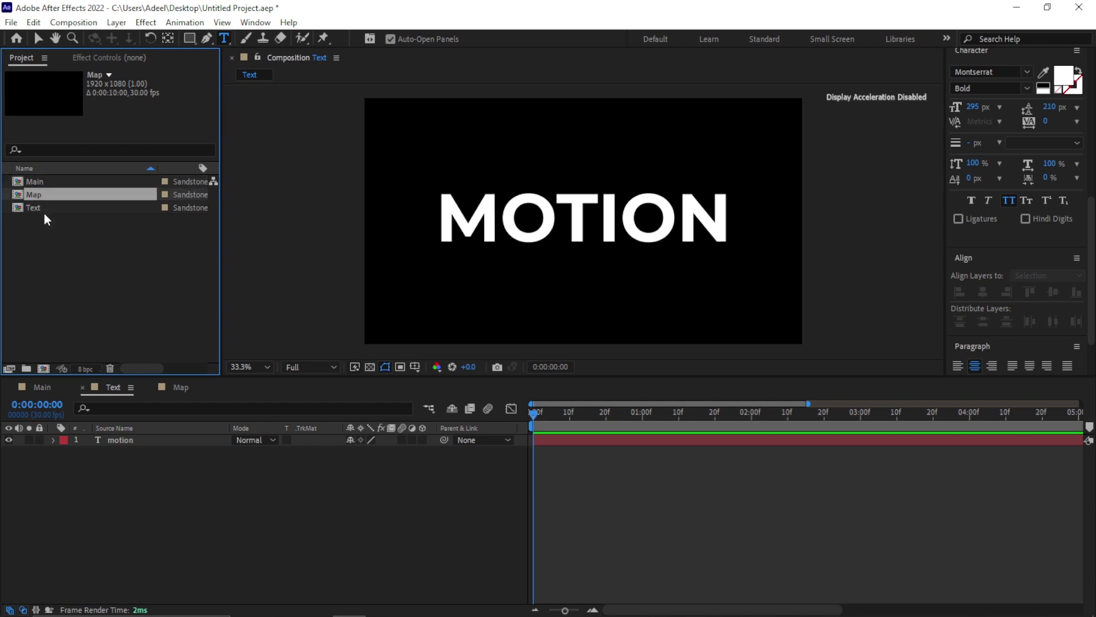
left_click(45, 209)
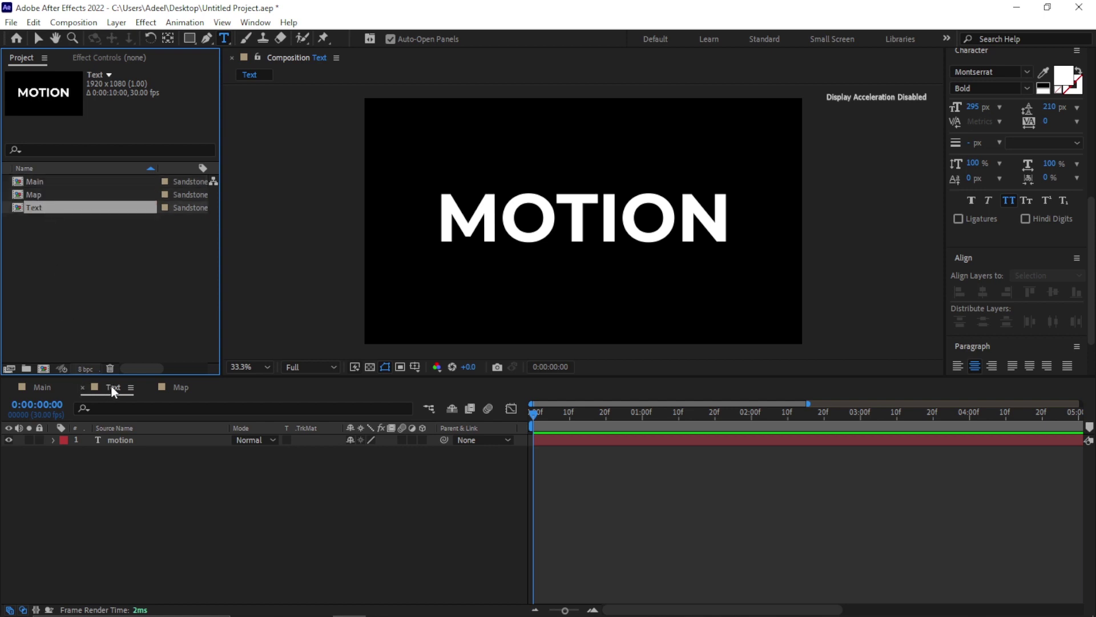
- Keyframe the motion layer's Position at frame 0 with Y -120, above the frame
left_click(112, 440)
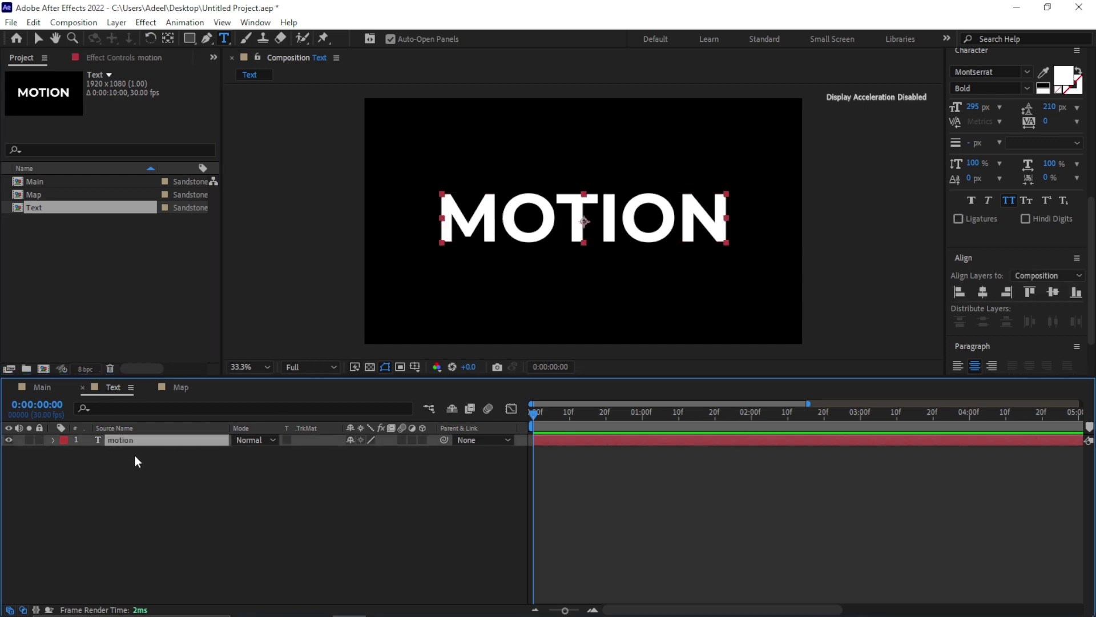
key("p")
left_click(88, 450)
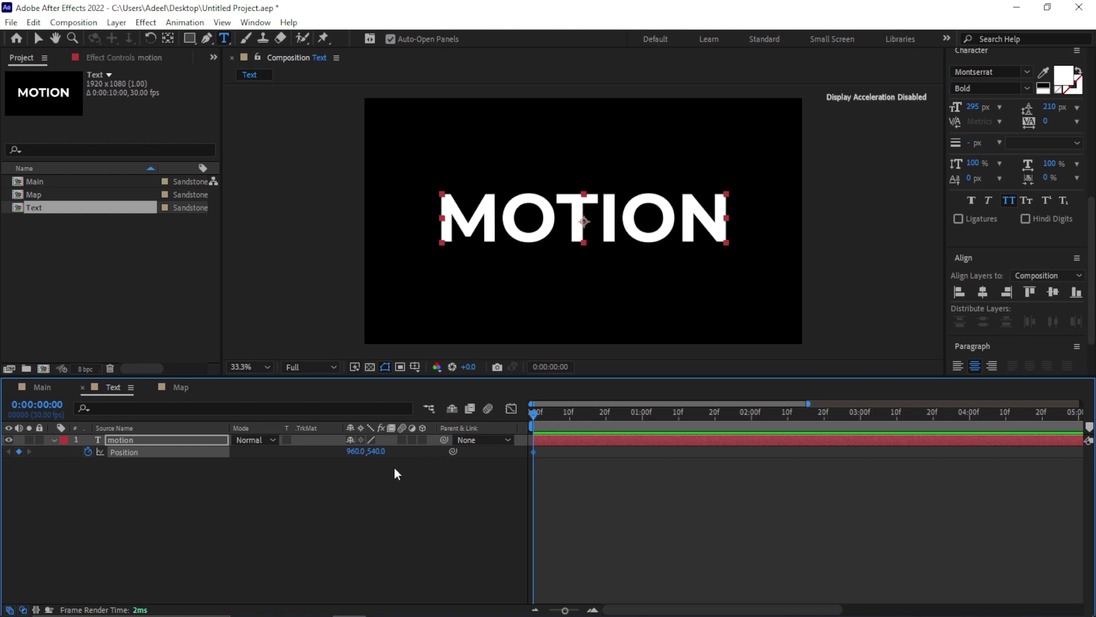
mouse_move(377, 451)
left_mouse_down()
mouse_move(44, 487)
mouse_move(3, 521)
left_mouse_up()
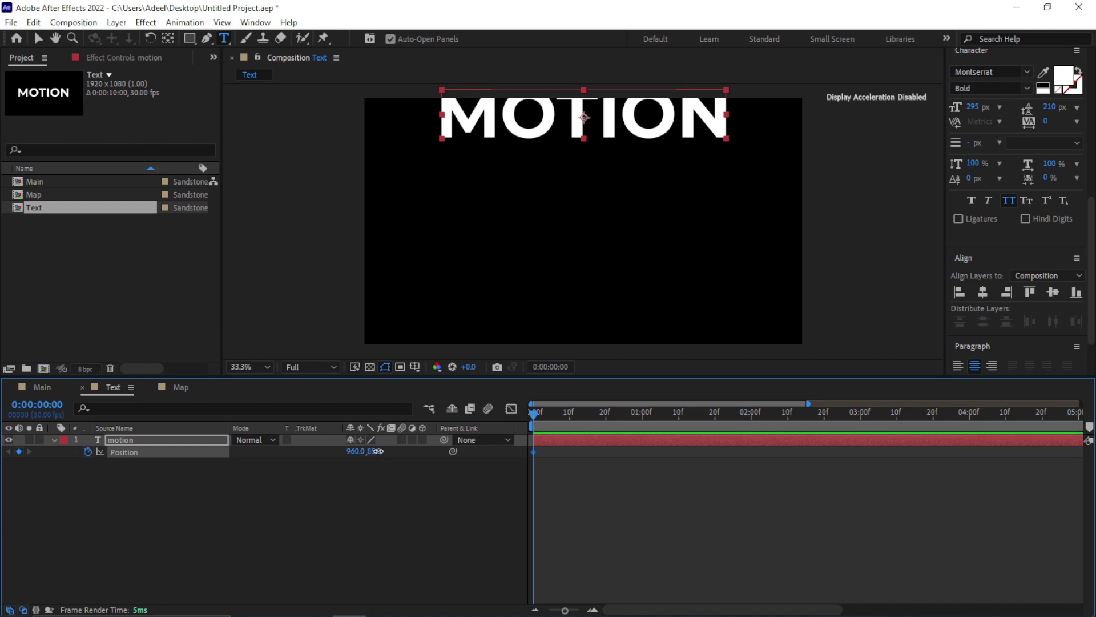
left_click_drag(377, 451, 478, 466)
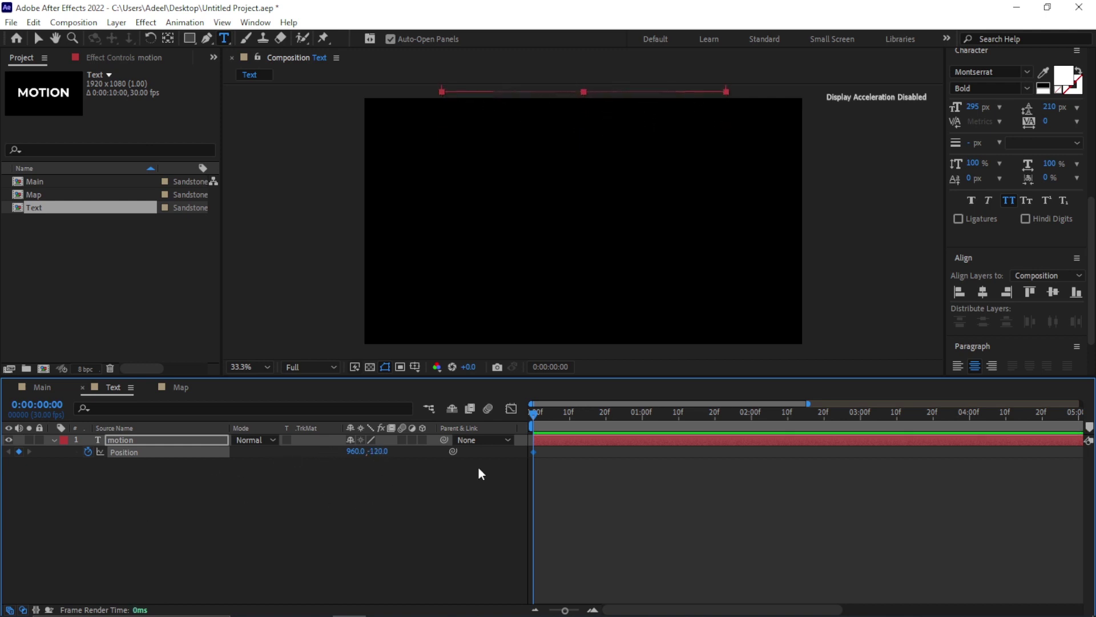
- At 20 frames, set Position Y to 540 to centre MOTION
left_click(605, 419)
left_click(378, 451)
type("540")
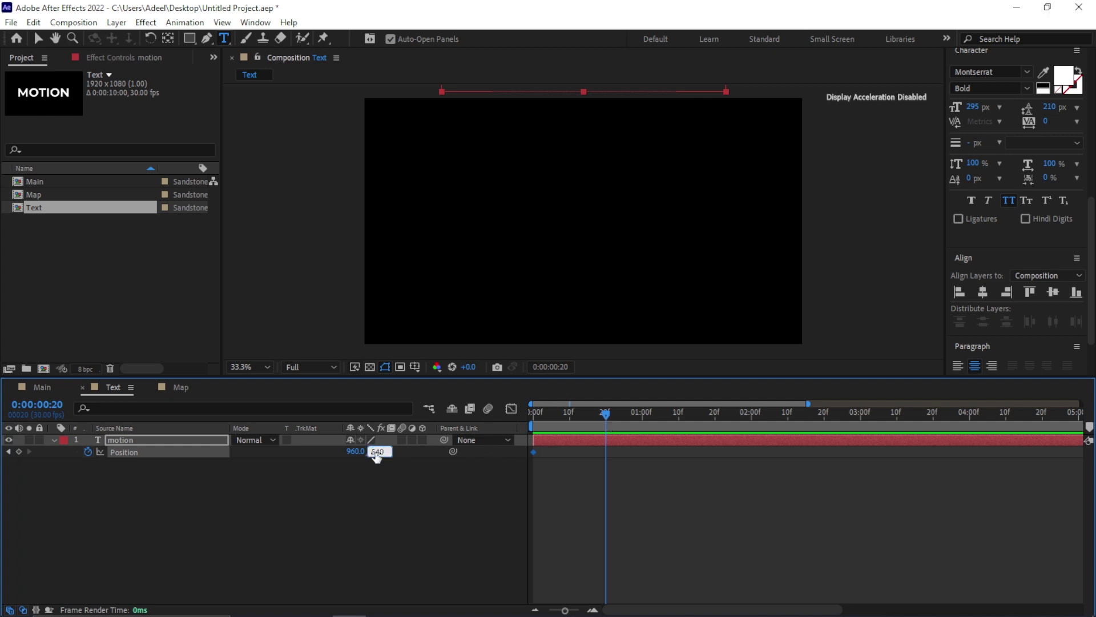
key("Return")
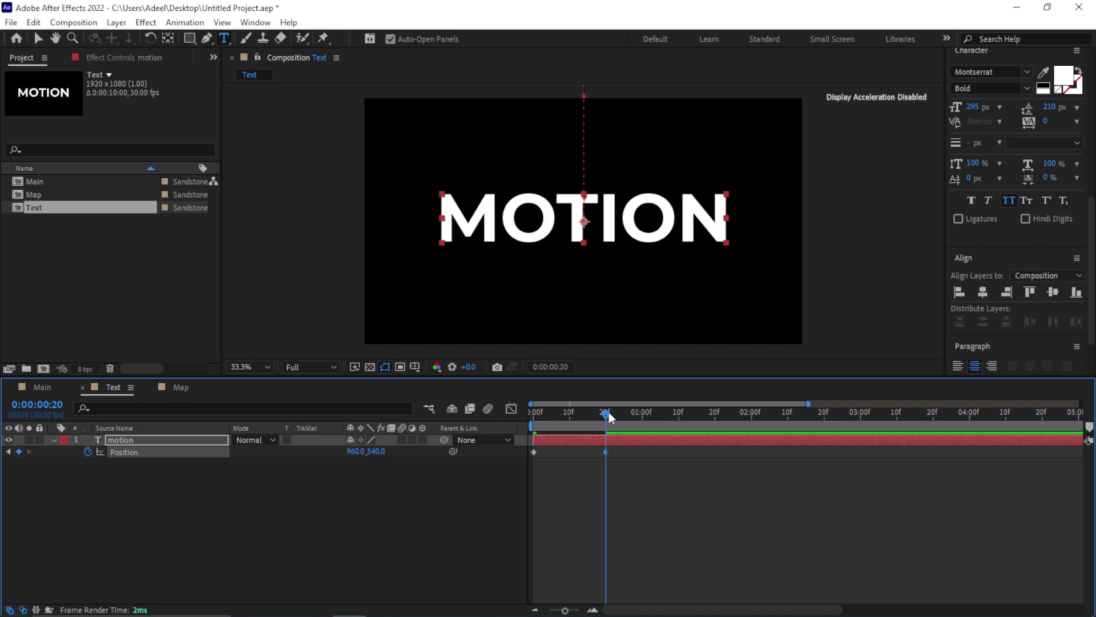
- At 2:20, push MOTION below the frame to Y 1160 and preview the animation
left_click_drag(607, 413, 716, 428)
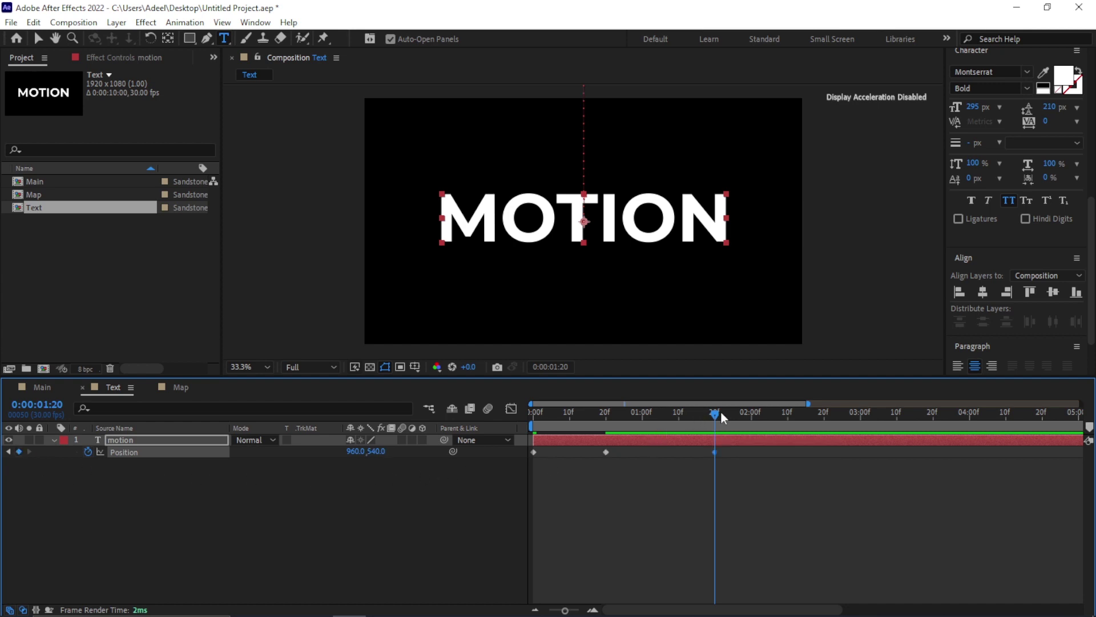
left_click_drag(715, 416, 827, 419)
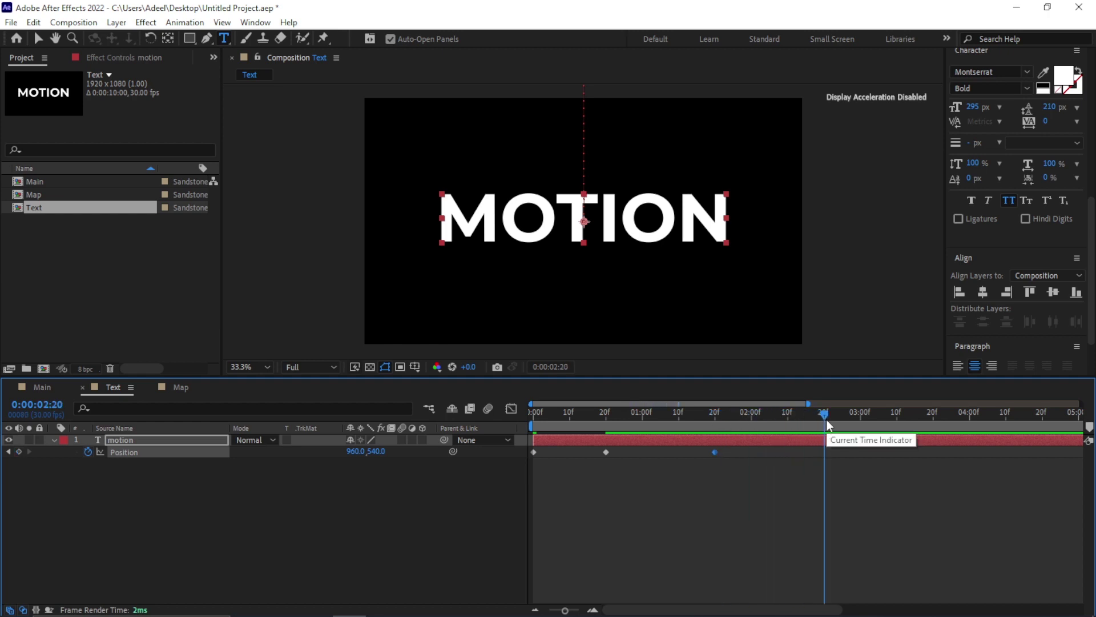
left_click_drag(382, 459, 807, 500)
key("Home")
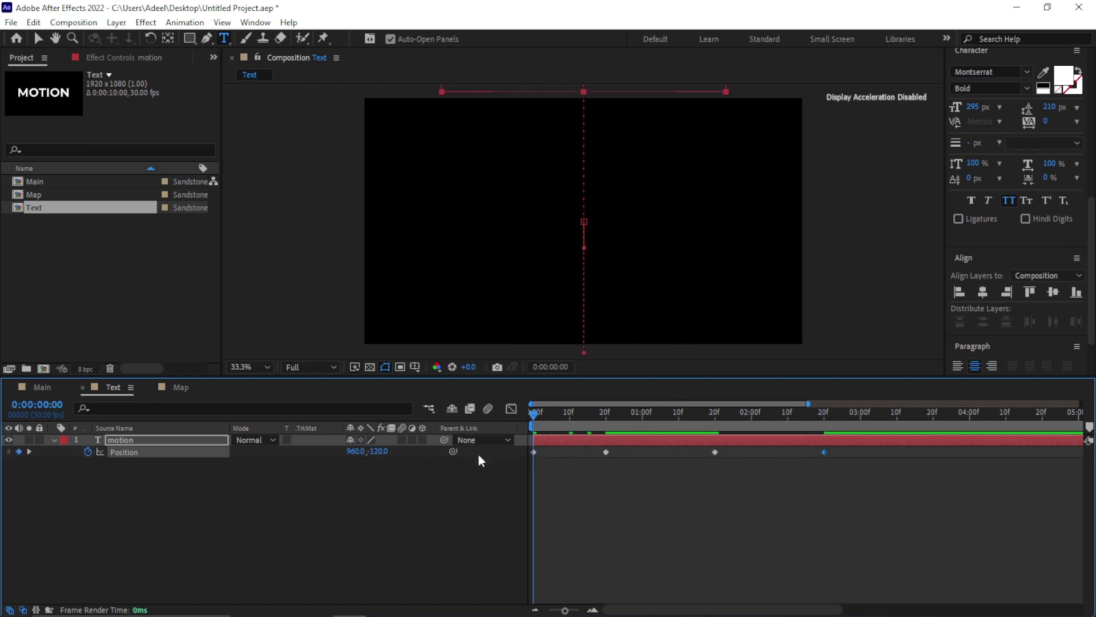
key("space")
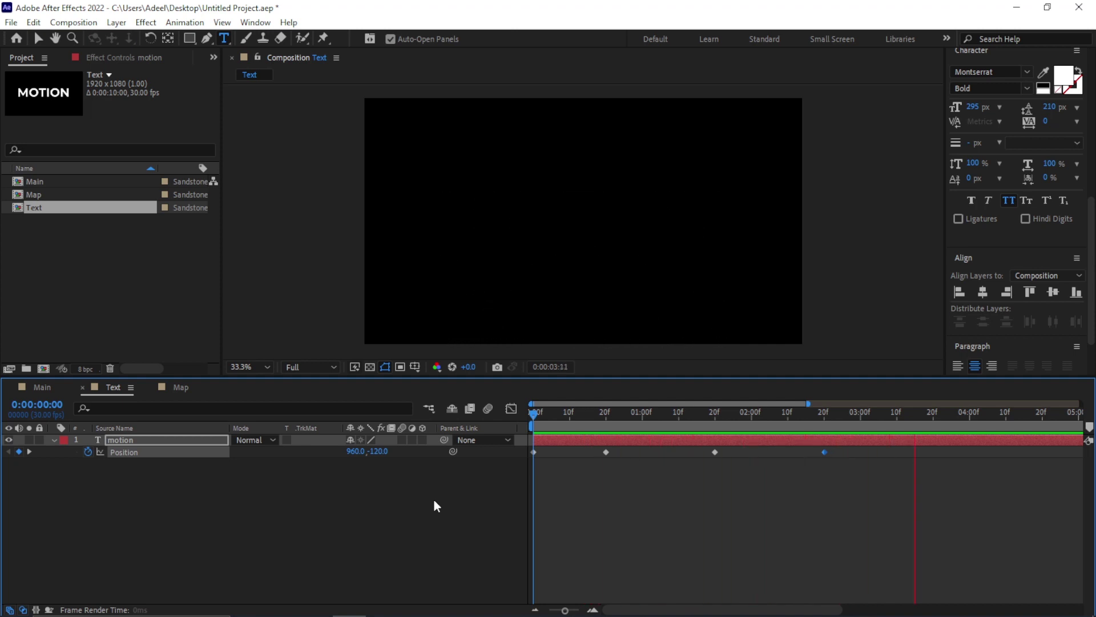
key("space")
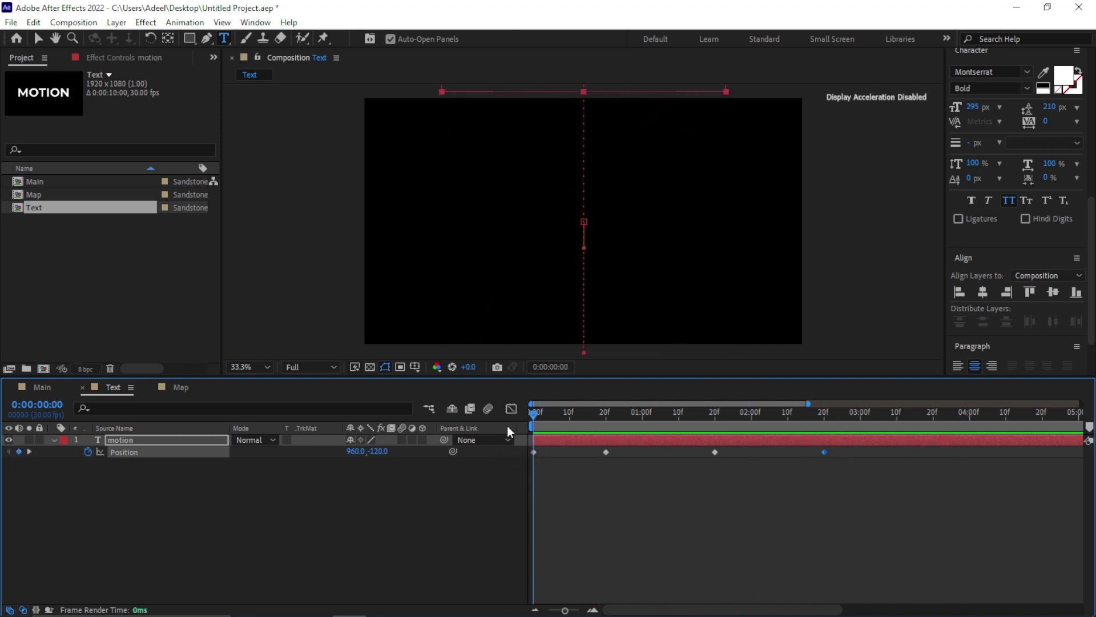
- Apply Easy Ease to all four Position keyframes
left_click_drag(854, 474, 532, 448)
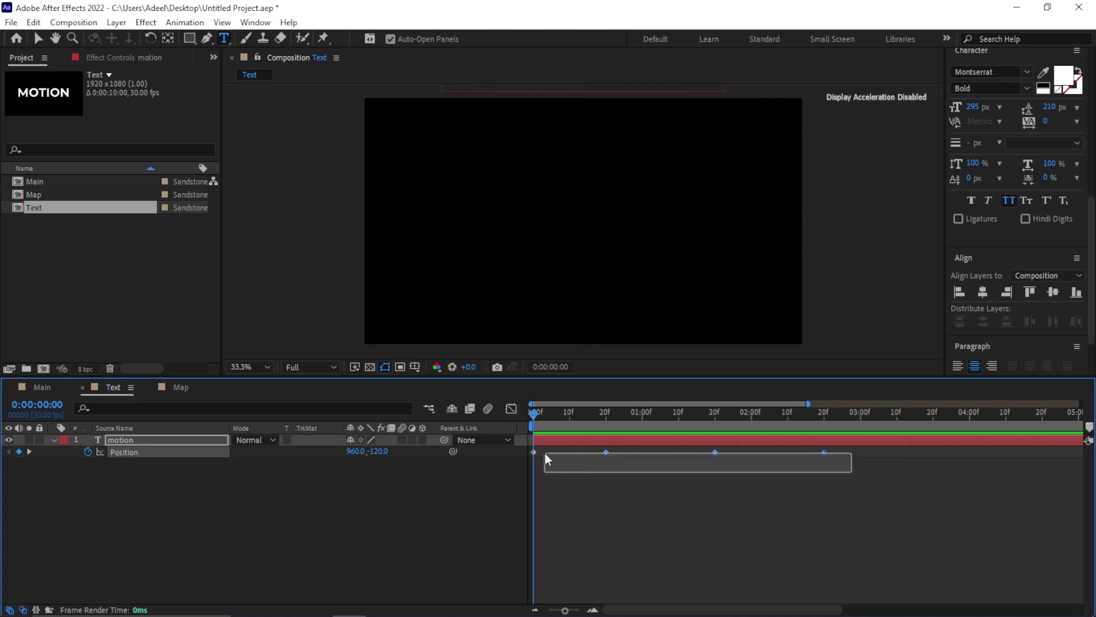
right_click(605, 452)
mouse_move(702, 443)
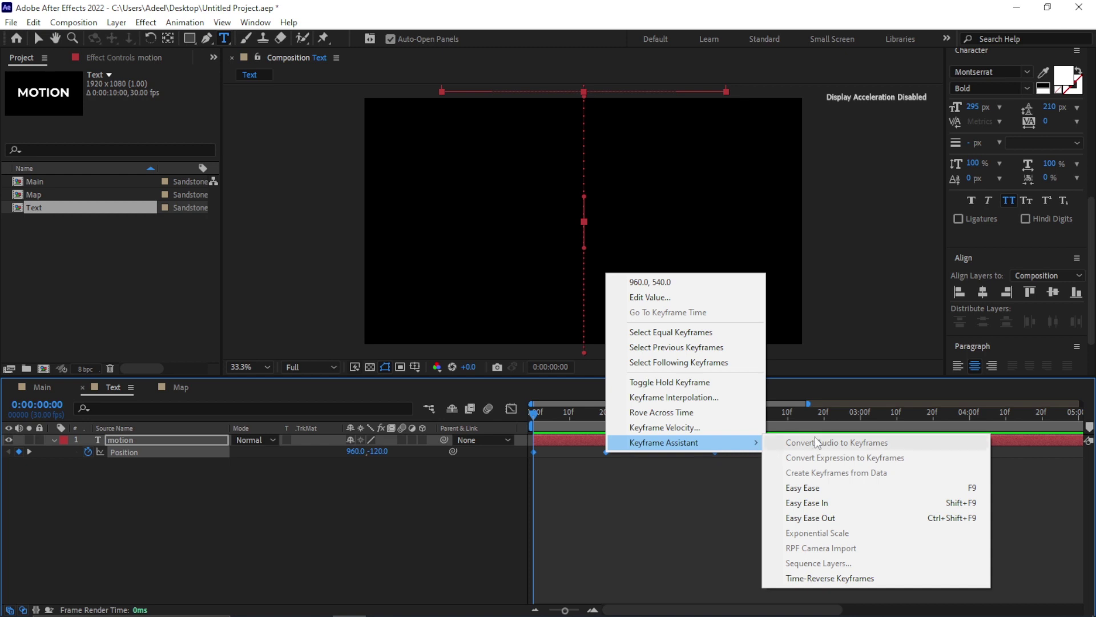
left_click(826, 495)
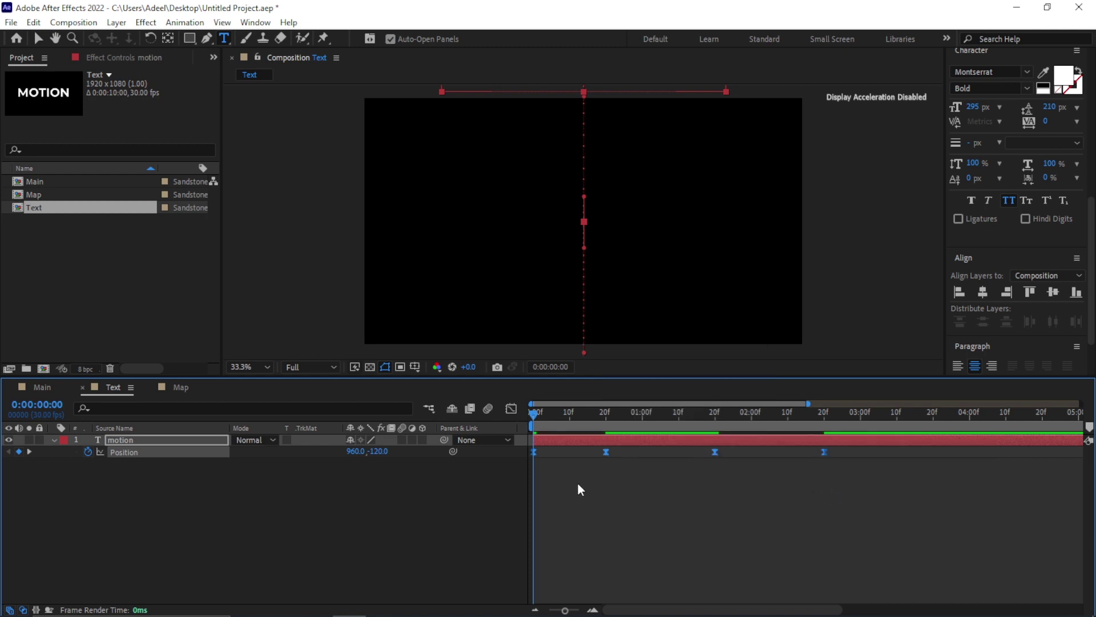
- In the speed graph, steepen the easing and shift the third keyframe to about 2:00, then preview
left_click(511, 408)
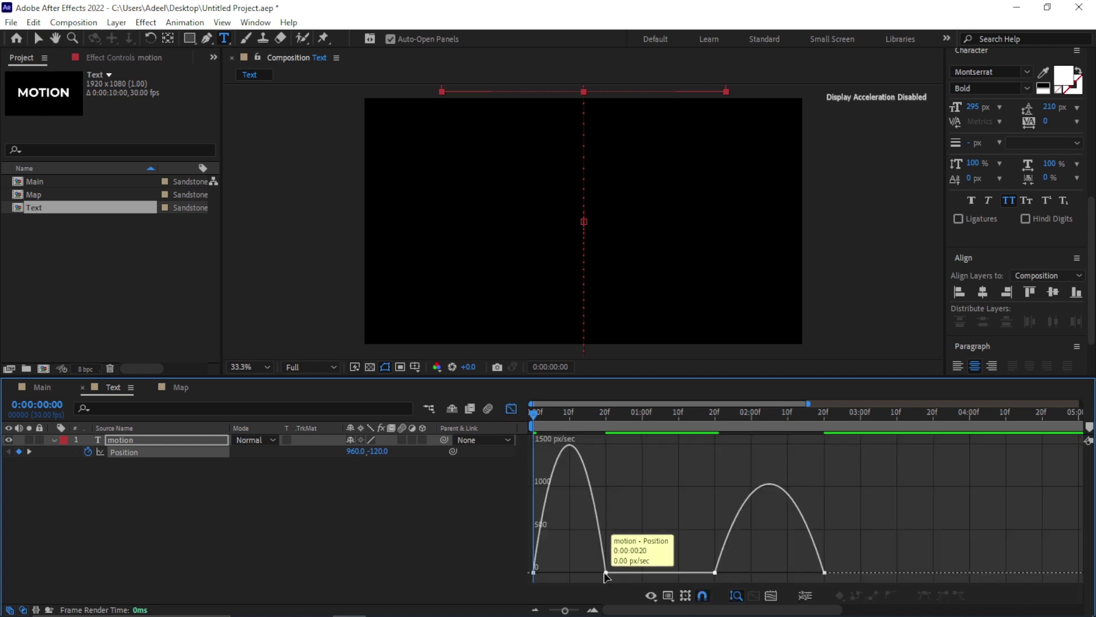
key("ctrl+a")
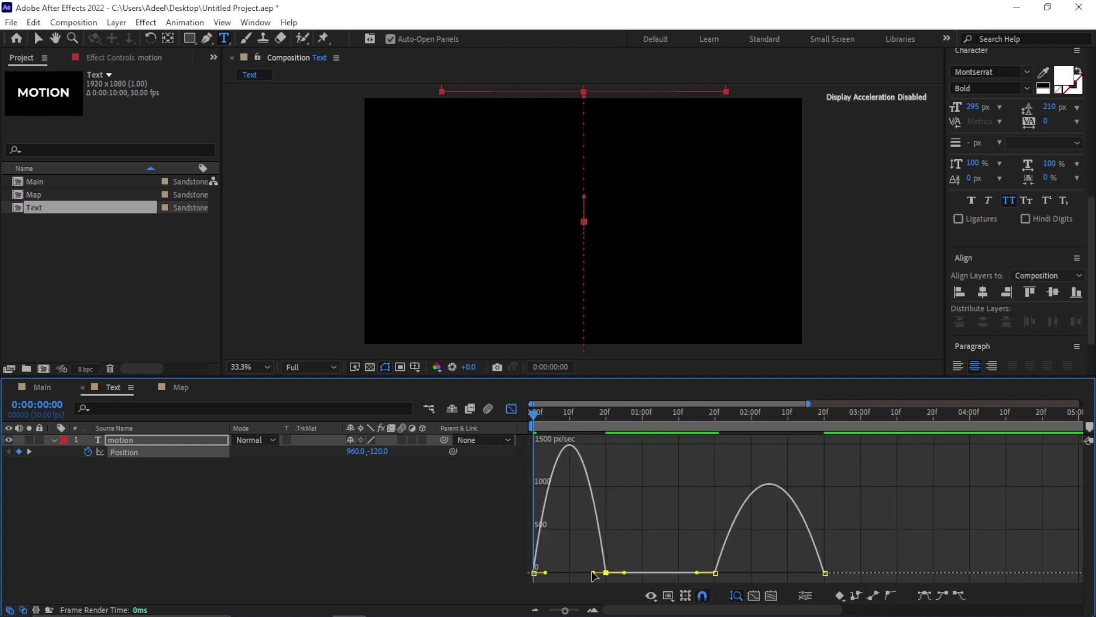
left_click_drag(593, 572, 570, 573)
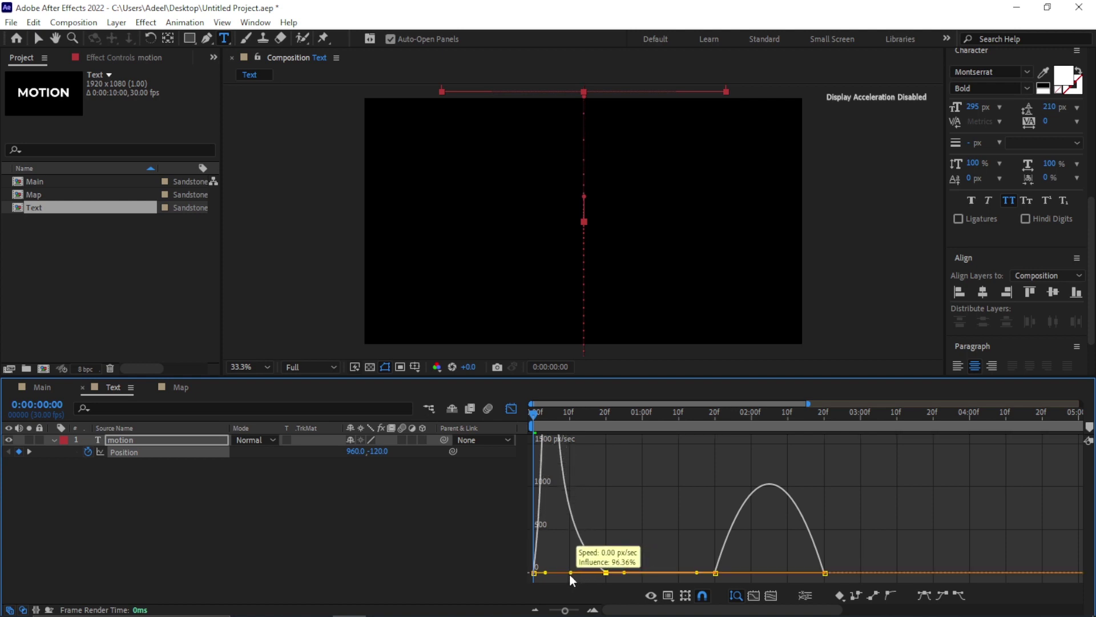
left_click_drag(716, 572, 751, 573)
left_click(708, 410)
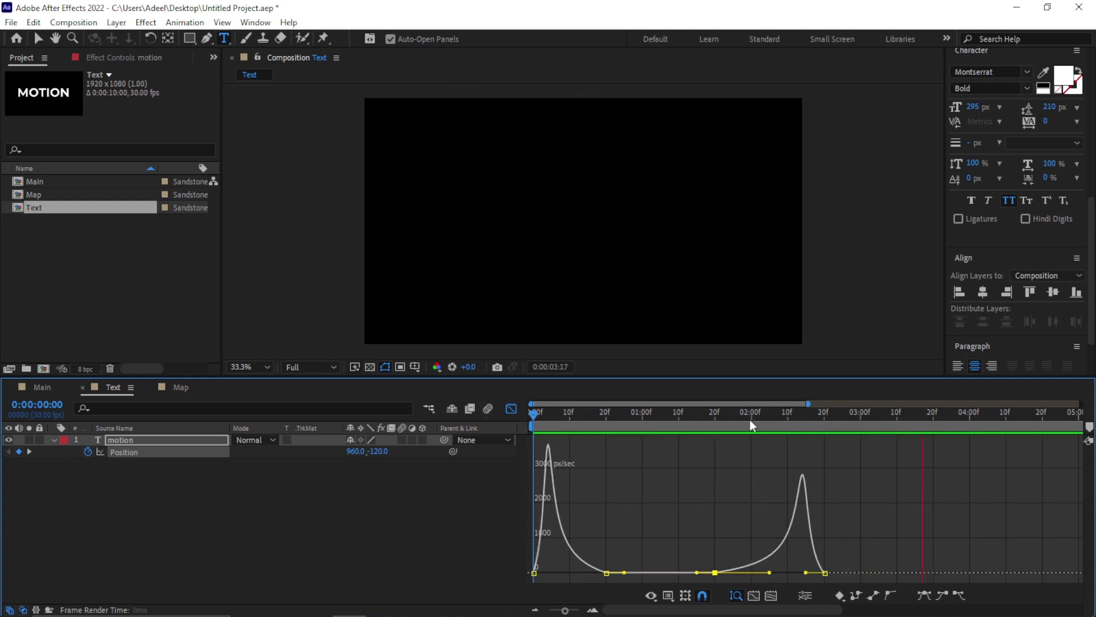
key("Home")
key("shift+F3")
left_click(512, 410)
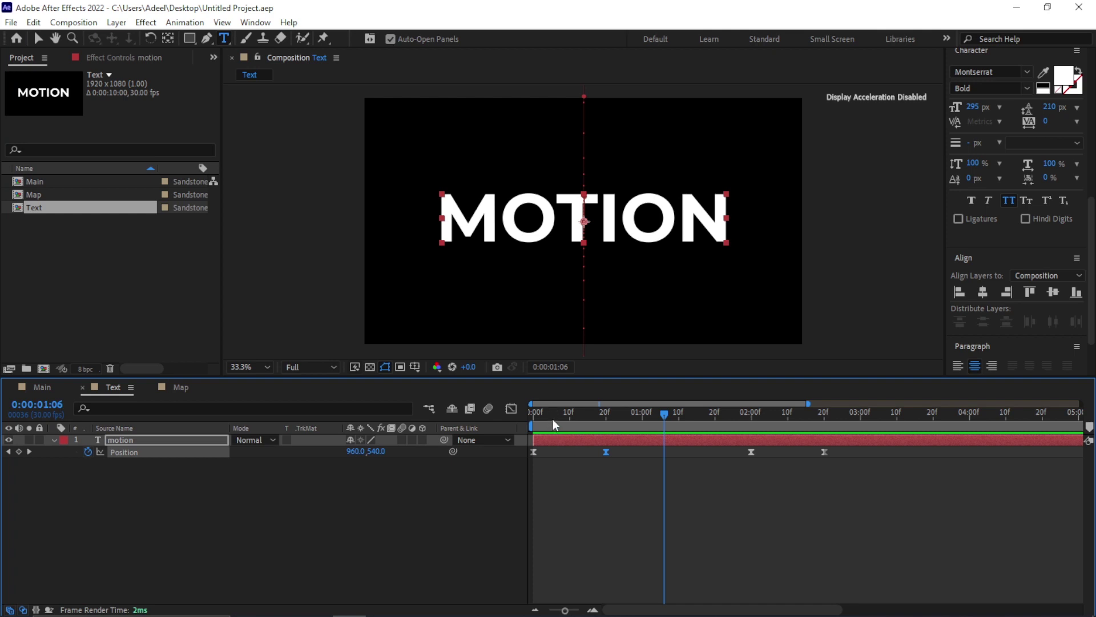
key("Home")
key("space")
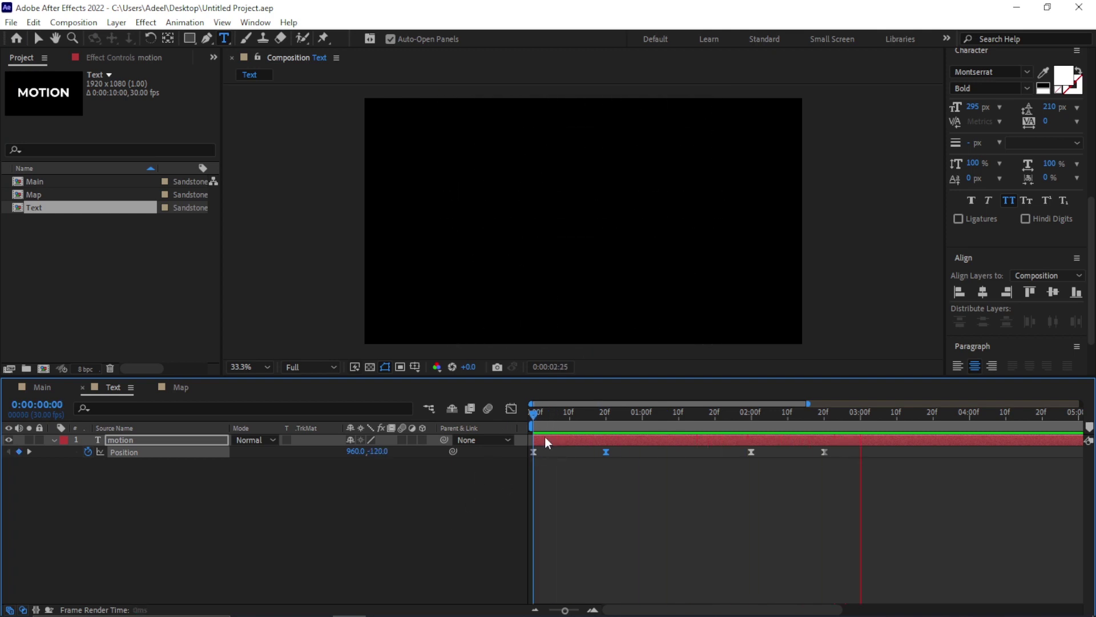
key("space")
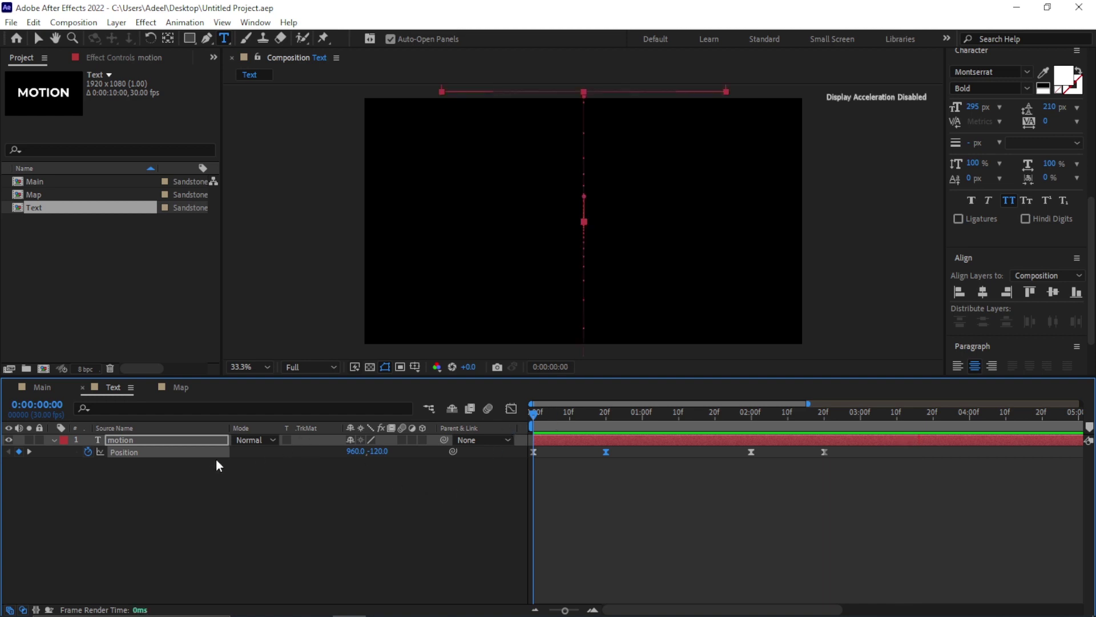
- Add a 1920×1080 Black Solid 1 layer to the Map composition with Ctrl+Y
left_click(54, 440)
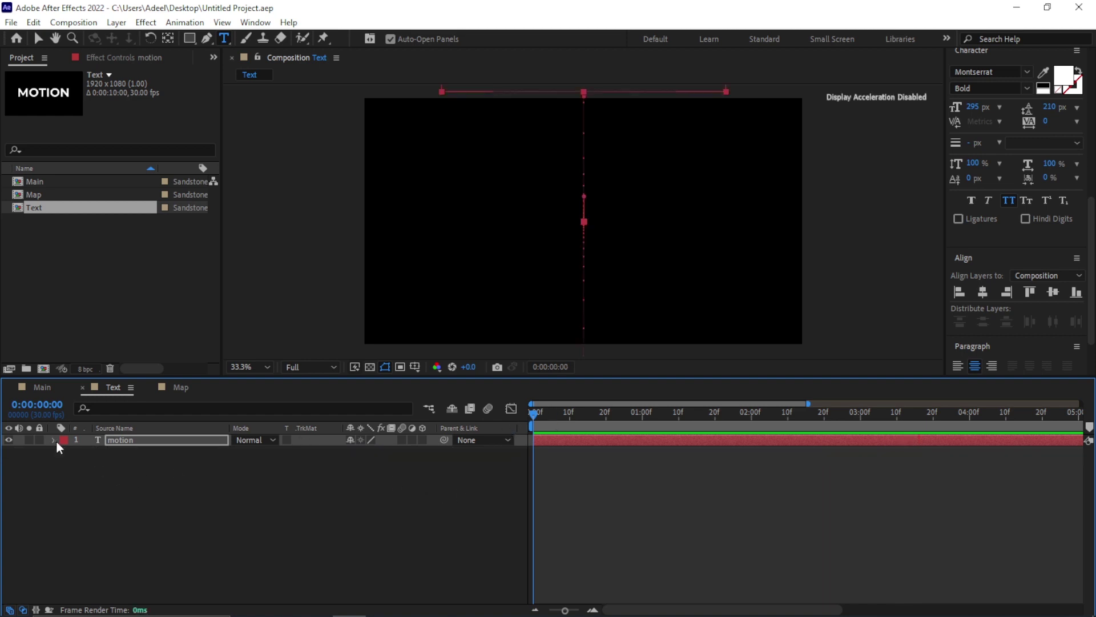
left_click(184, 388)
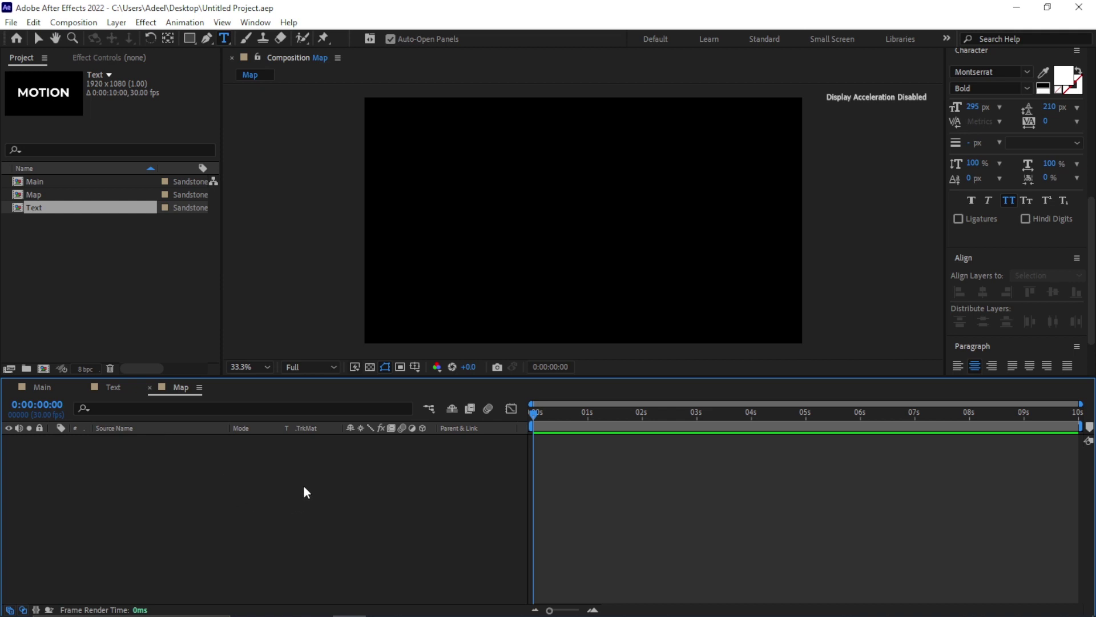
right_click(263, 492)
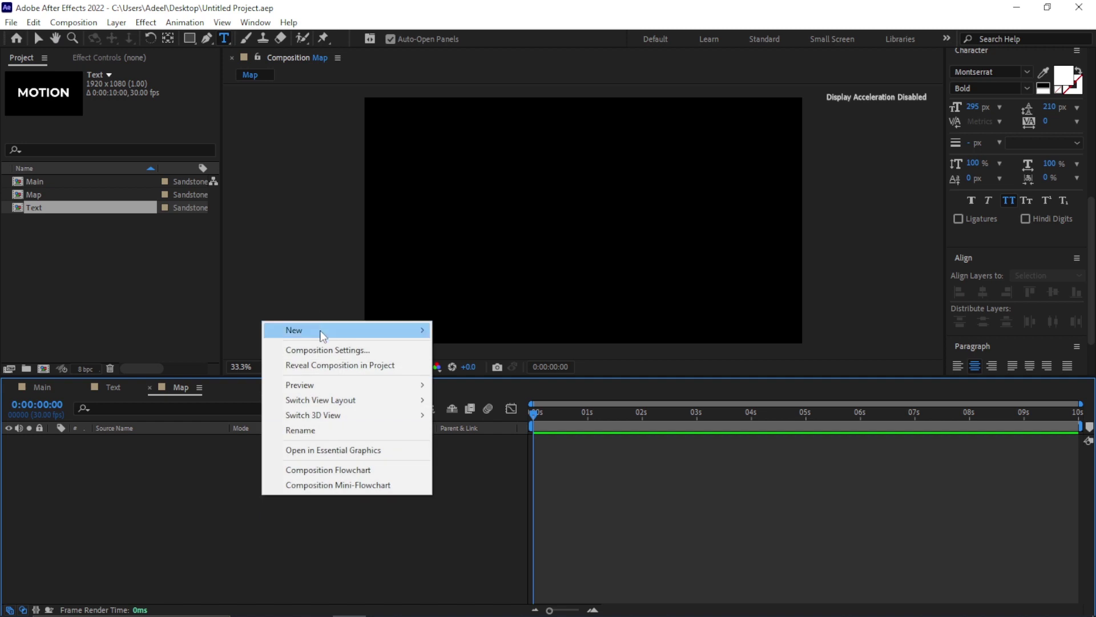
mouse_move(320, 330)
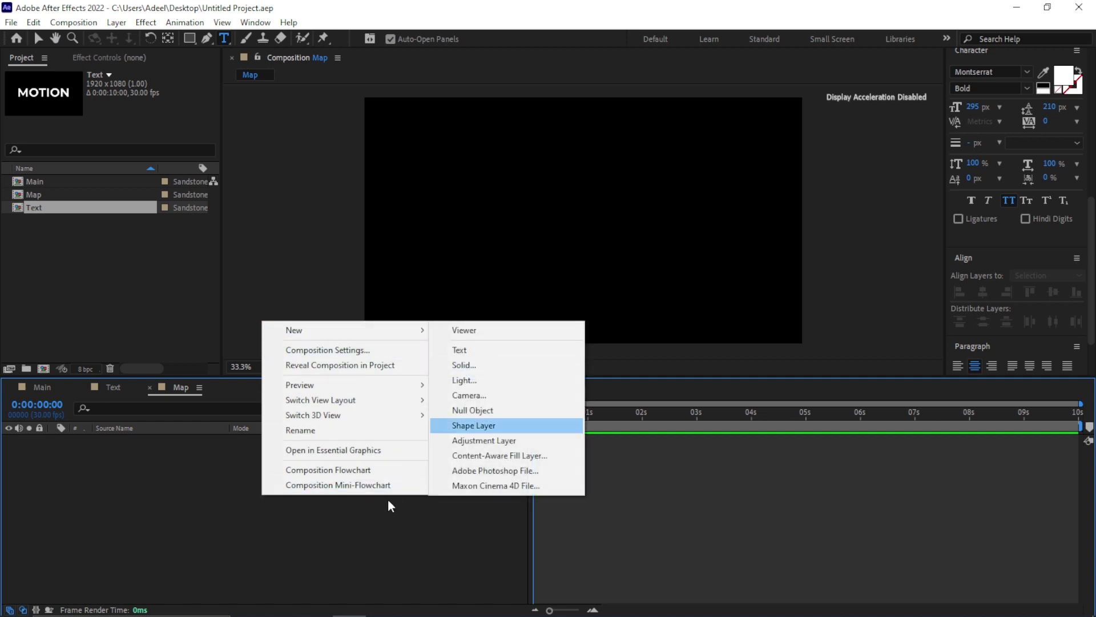
left_click(378, 516)
key("ctrl+y")
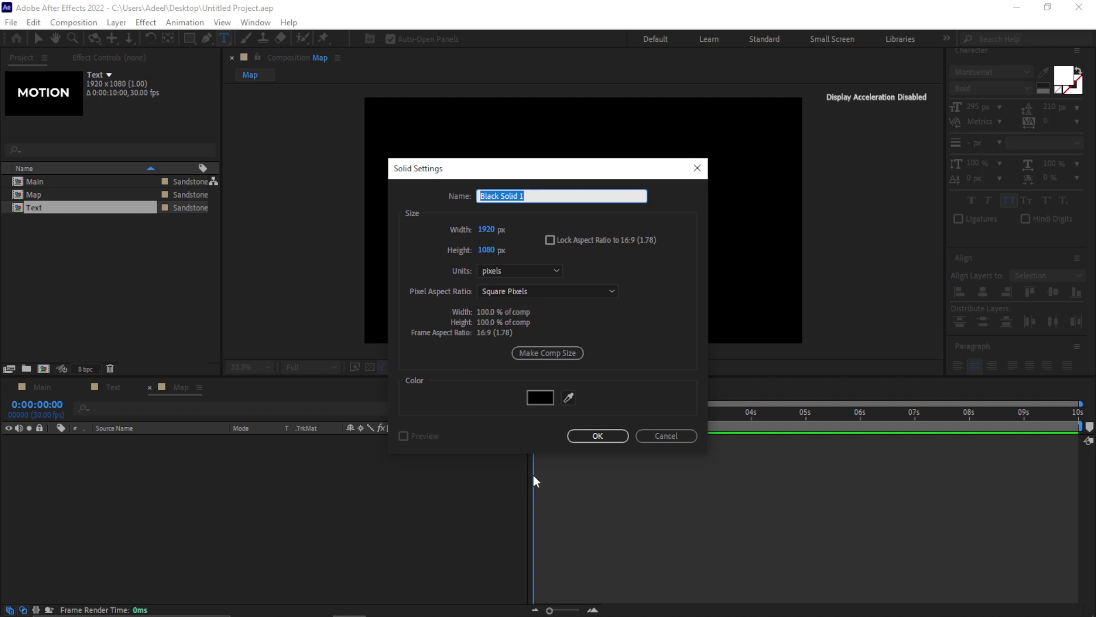
left_click(587, 435)
left_click(294, 537)
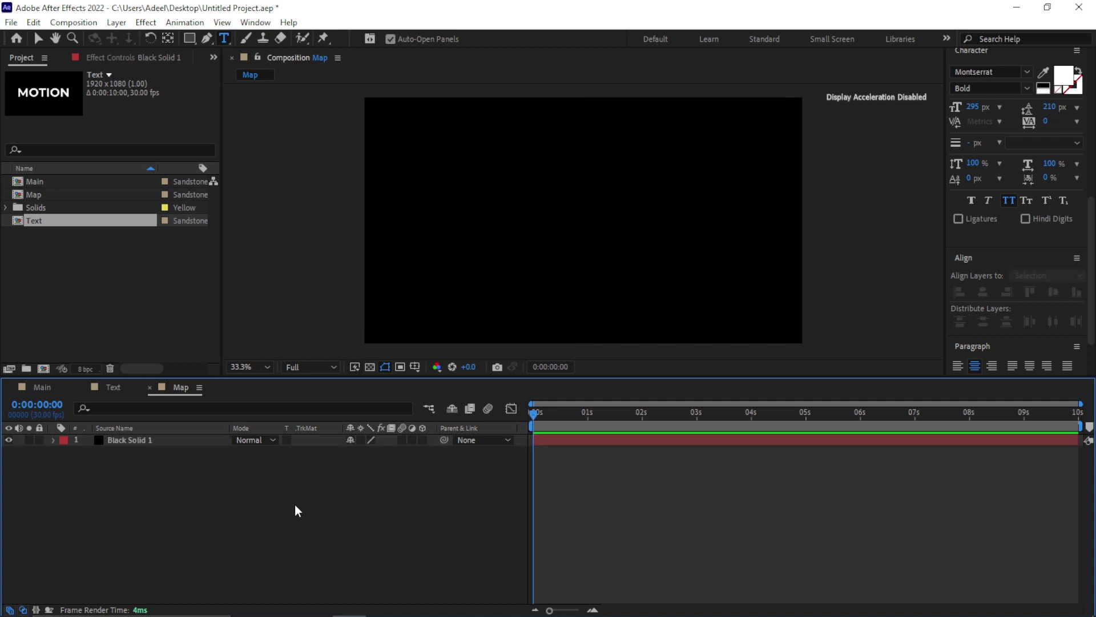
- Apply Fractal Noise to the Black Solid 1 layer
left_click(126, 437)
key("ctrl+5")
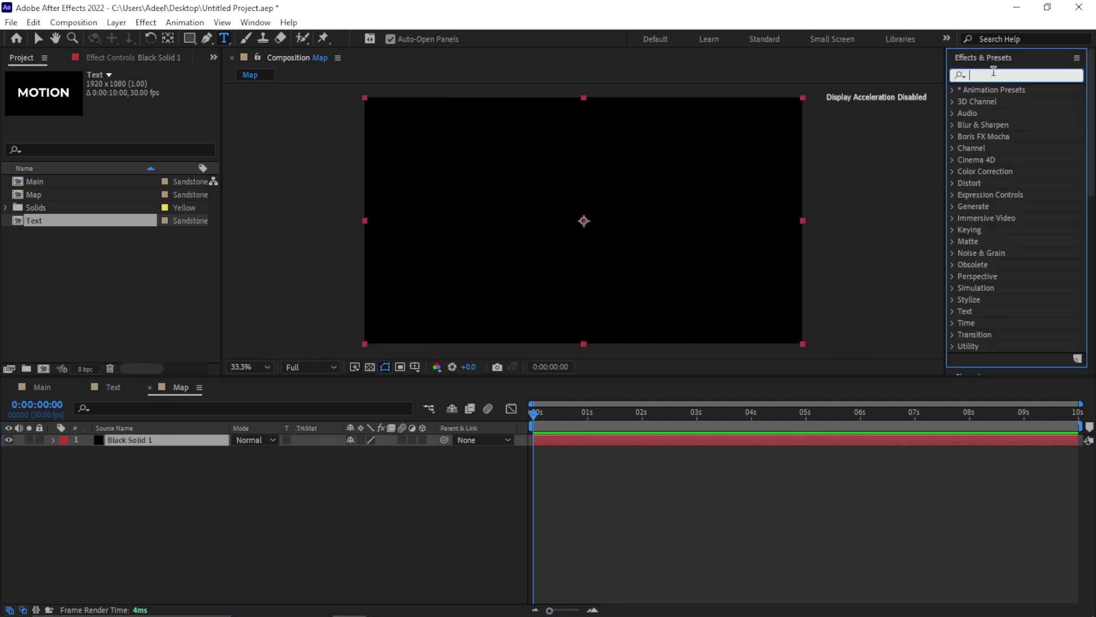
type("frac")
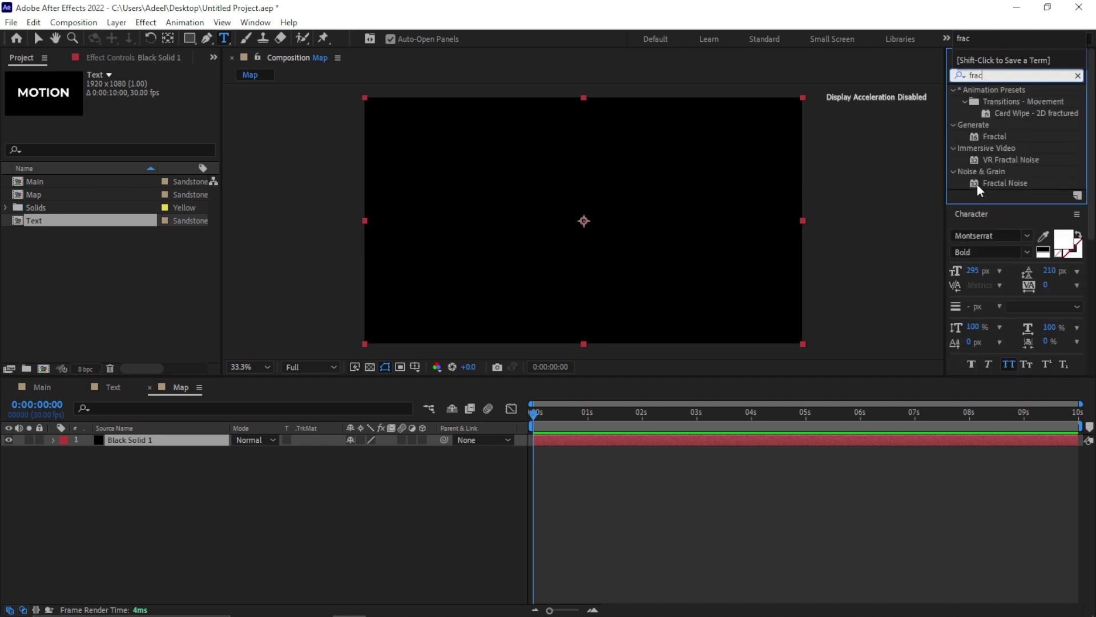
double_click(994, 183)
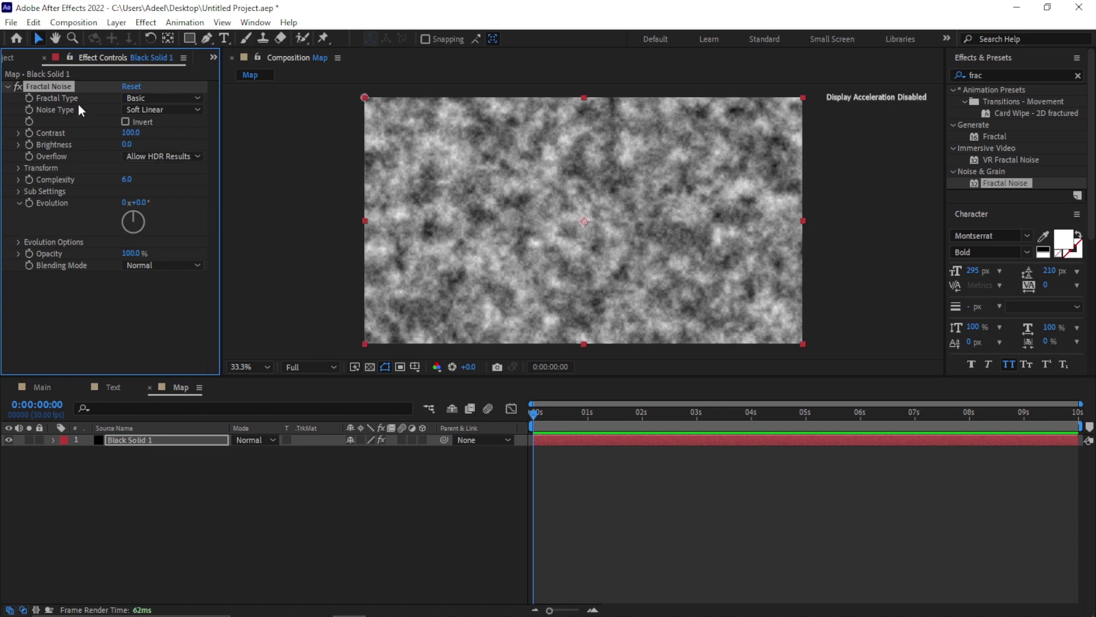
- Set Fractal Type Max, Noise Type Block, Scale Width 200 and Scale Height 600
left_click(155, 97)
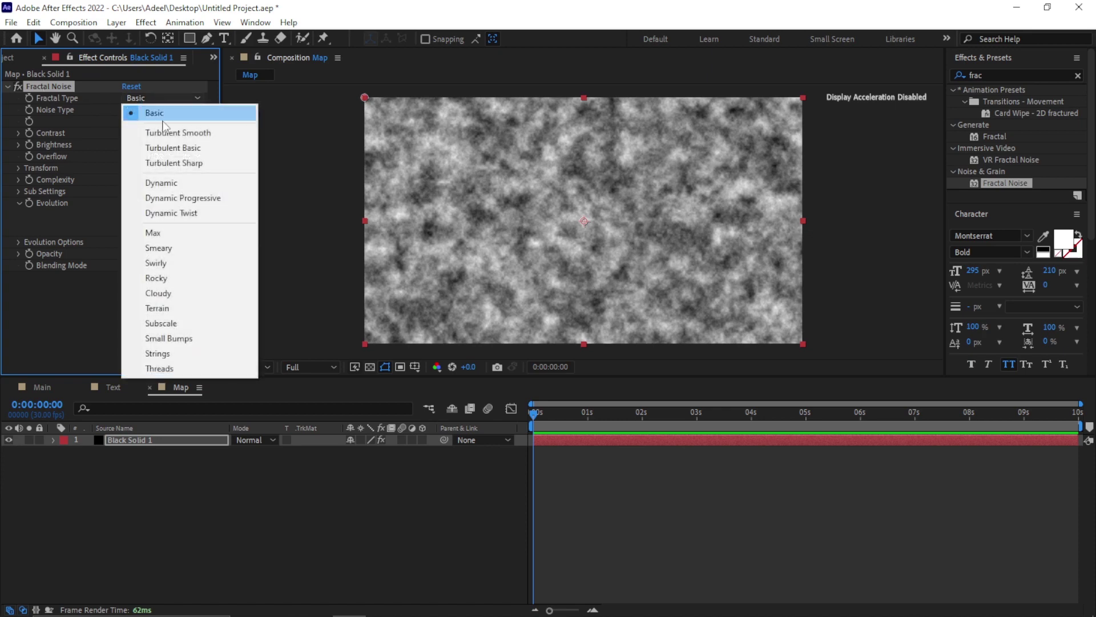
left_click(188, 233)
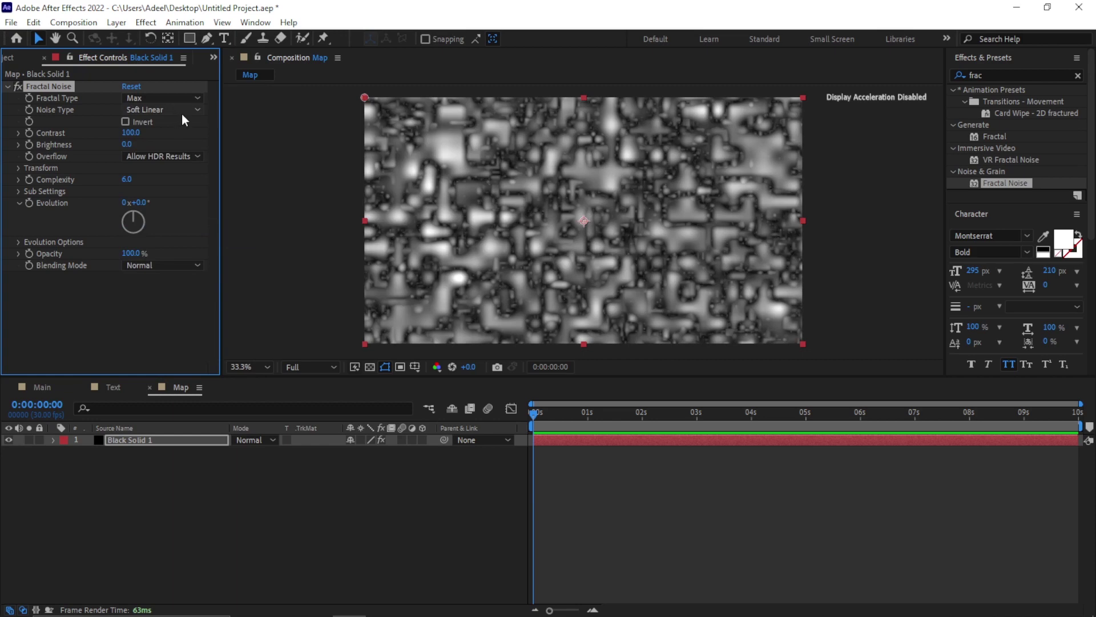
left_click(182, 109)
left_click(181, 122)
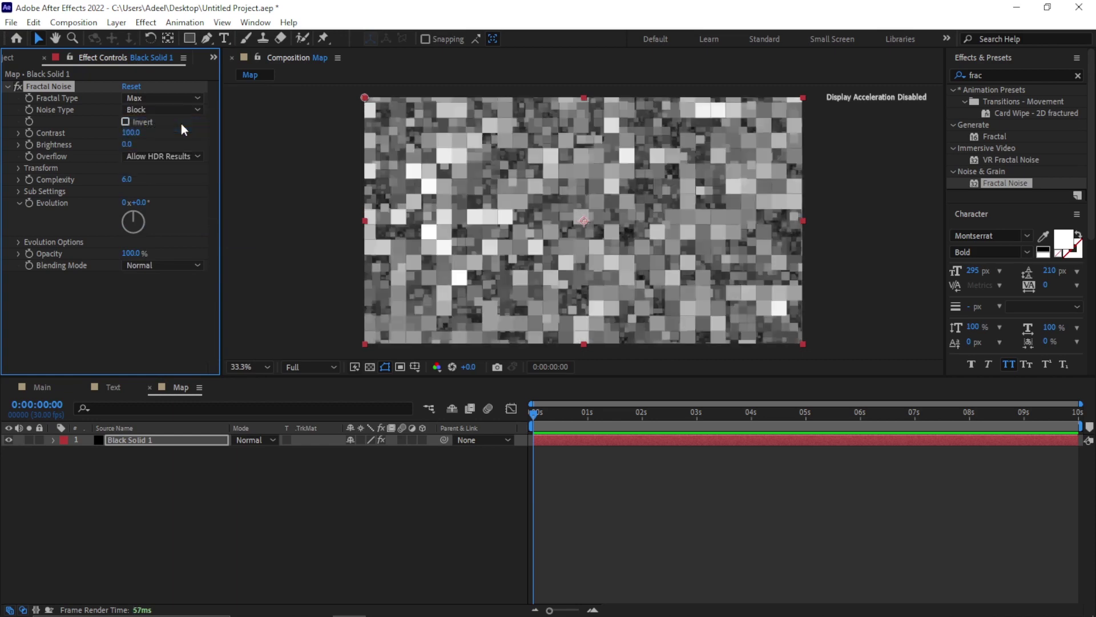
left_click(19, 169)
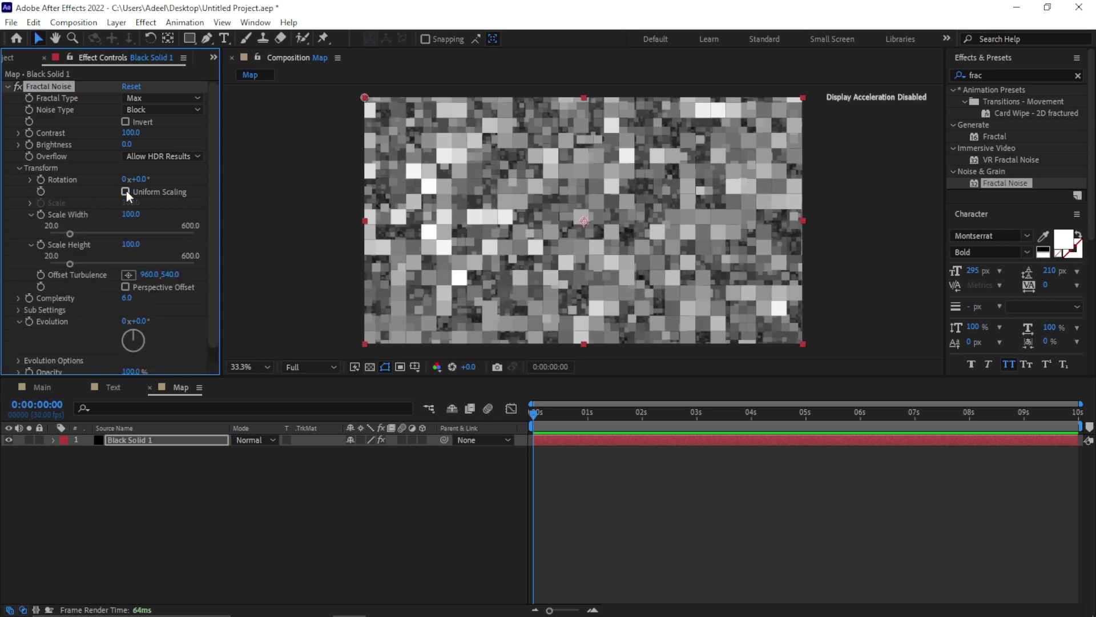
left_click(131, 214)
type("200")
key("Return")
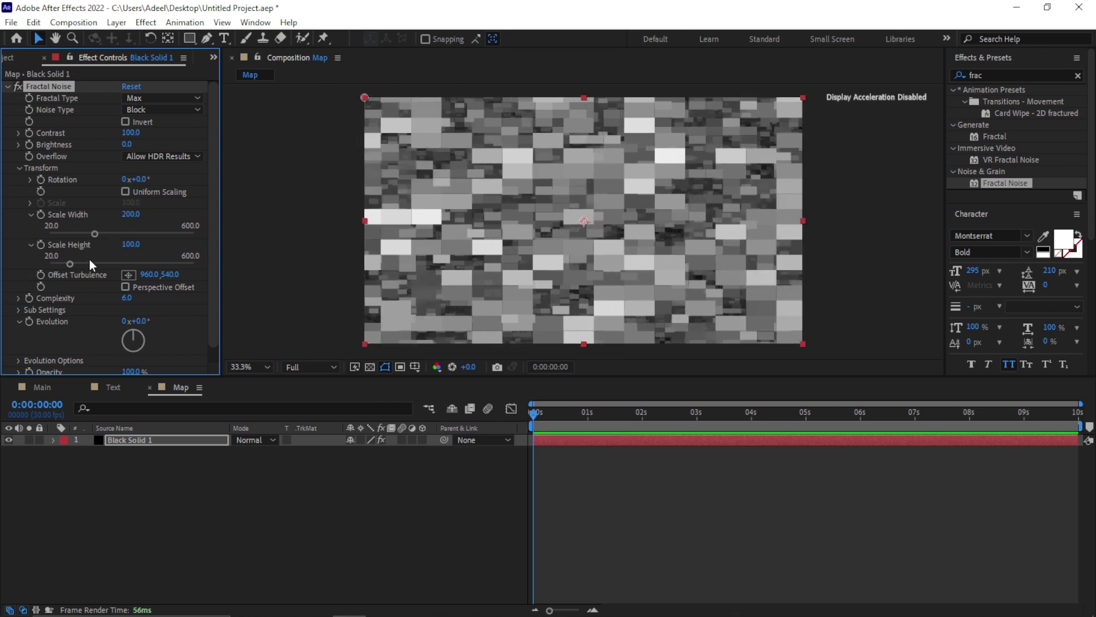
left_click_drag(70, 263, 200, 278)
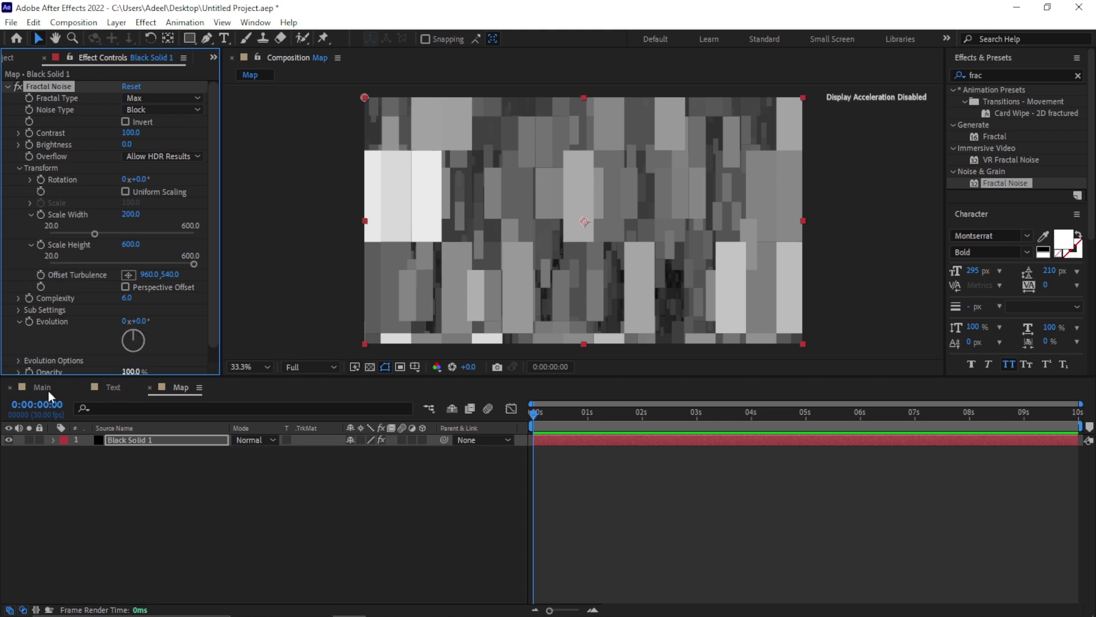
- Place Map and Text comps in Main with Text on top, hide Map, and go to 2:00
left_click(113, 388)
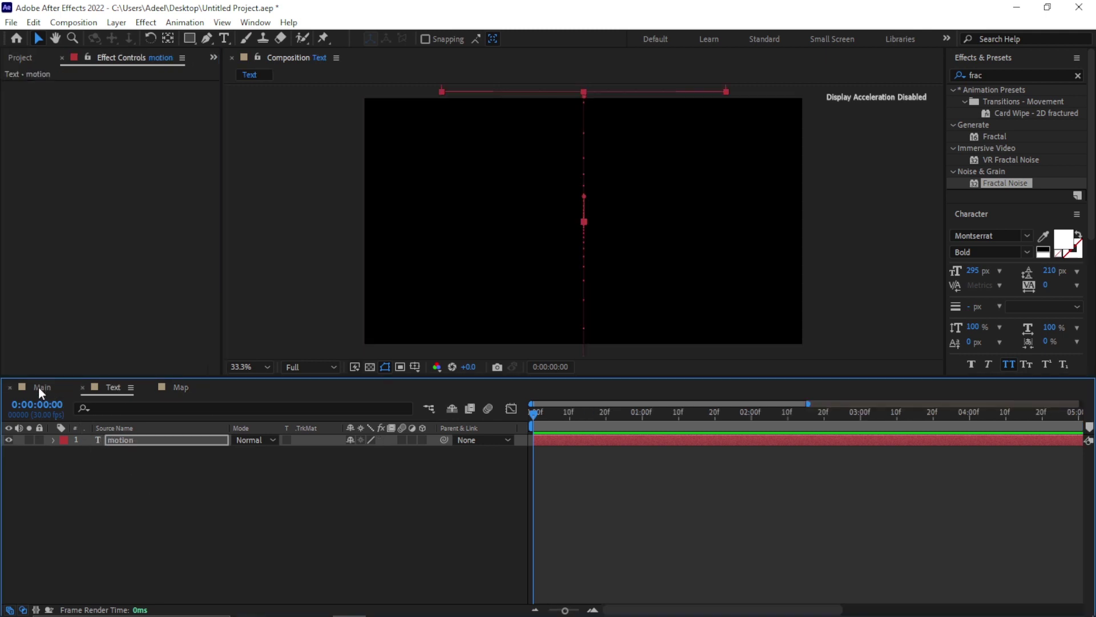
left_click(38, 388)
left_click(16, 57)
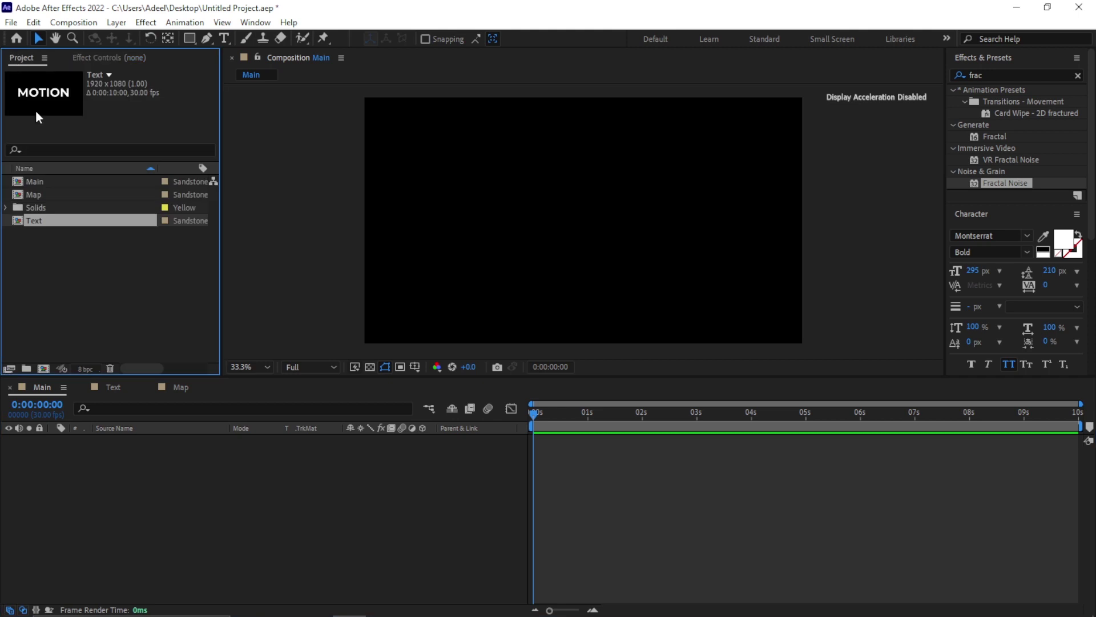
mouse_move(33, 195)
left_mouse_down()
mouse_move(106, 459)
mouse_move(92, 468)
left_mouse_up()
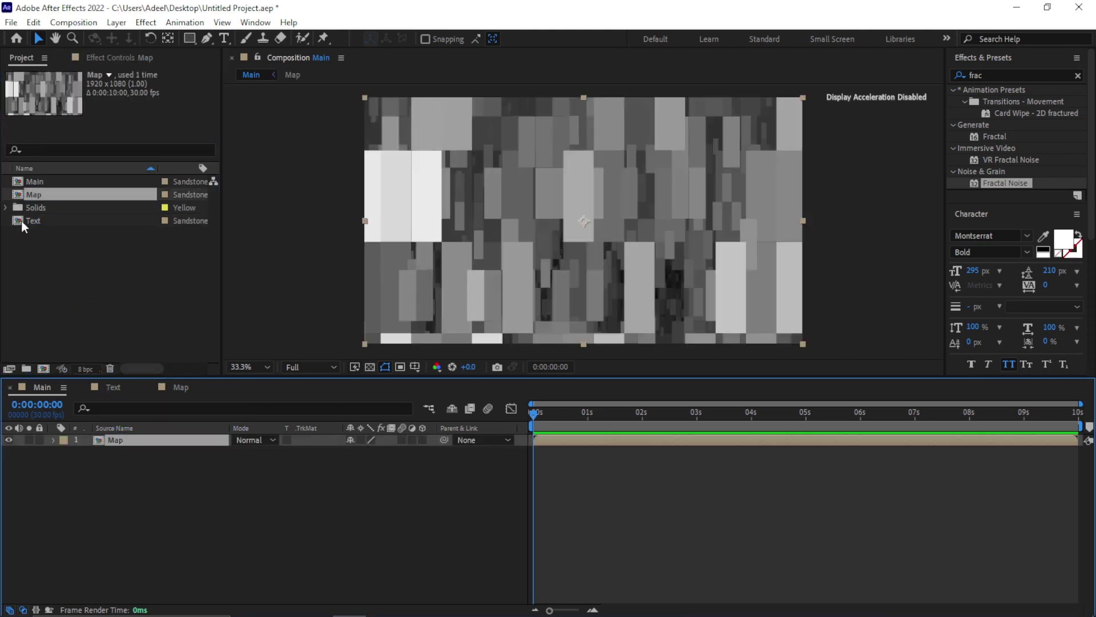
left_click_drag(22, 221, 108, 439)
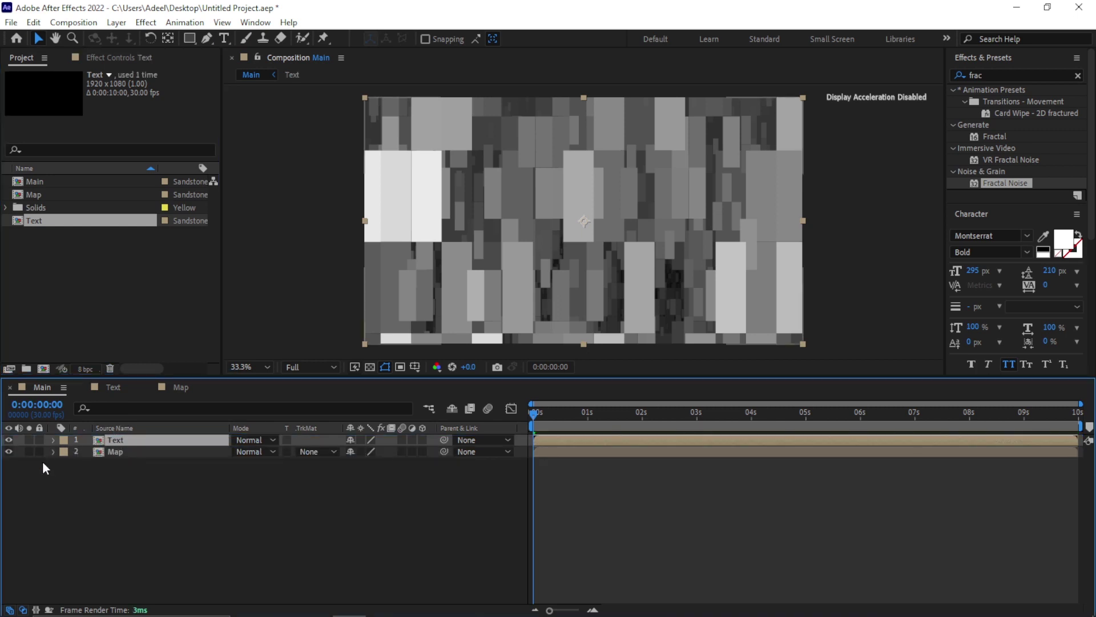
left_click(9, 451)
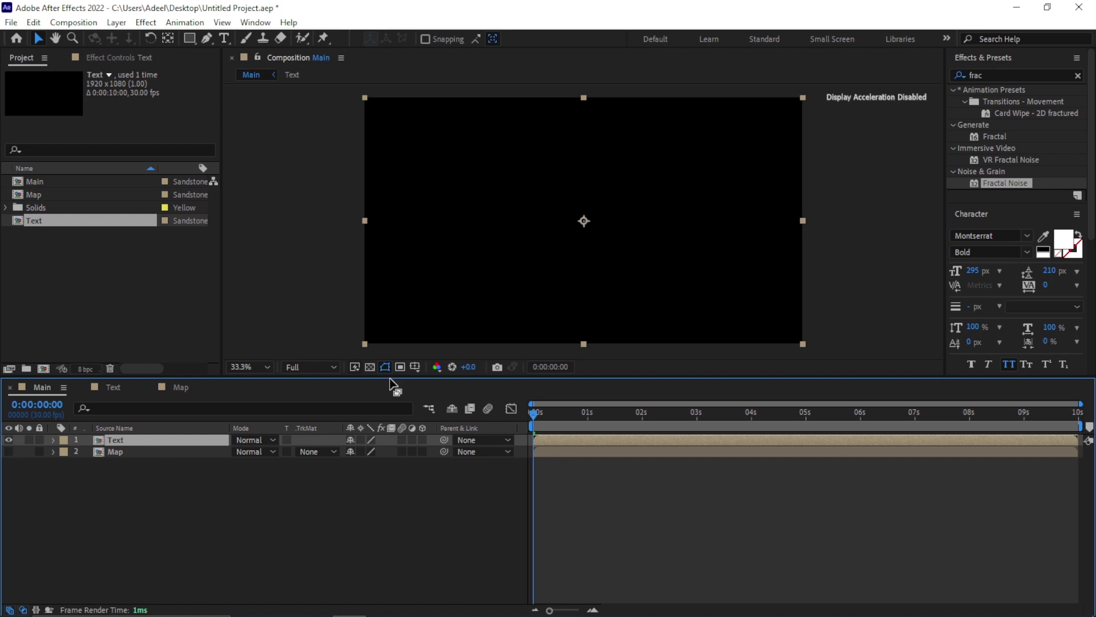
left_click_drag(534, 415, 647, 430)
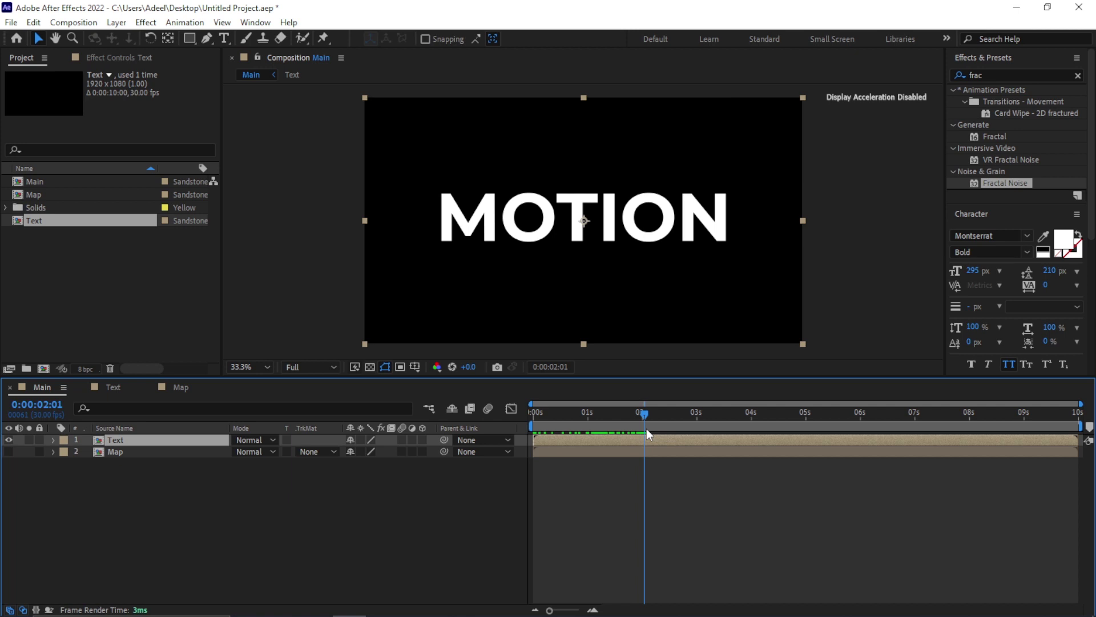
left_click_drag(646, 428, 642, 427)
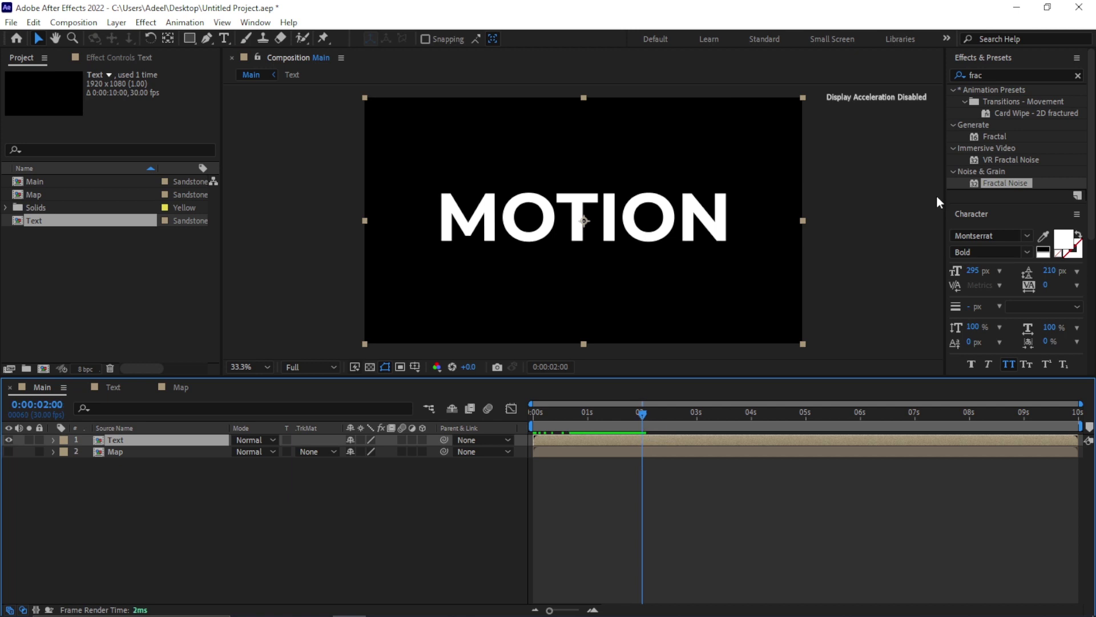
left_click(1009, 73)
- Apply Time Displacement to the Text layer with 2. Map as the displacement layer
key("ctrl+a")
type("time")
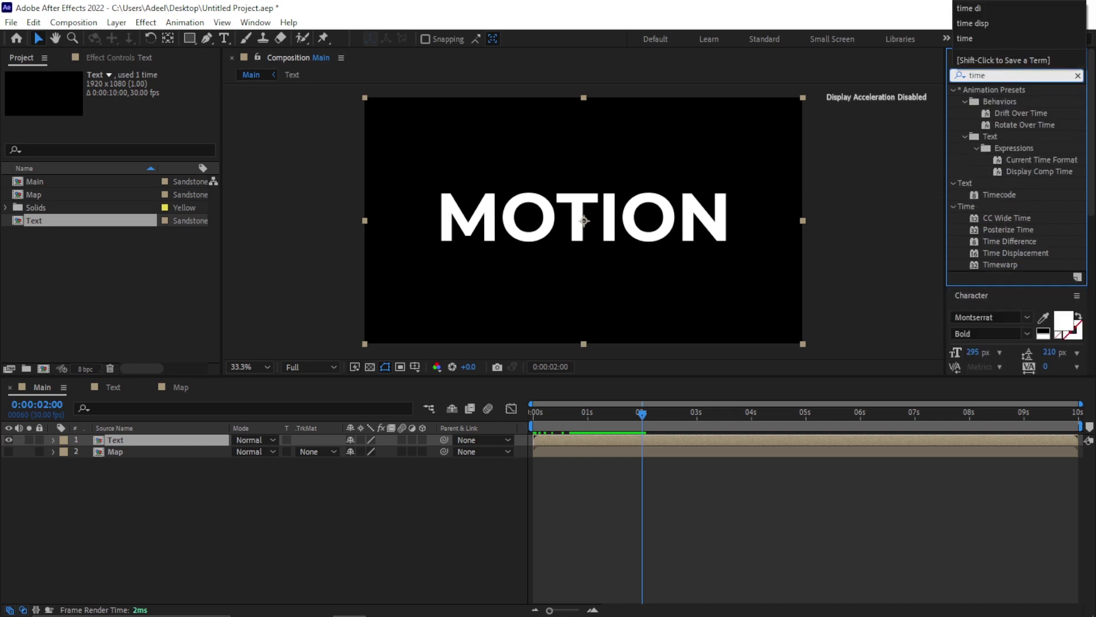
type(" dis")
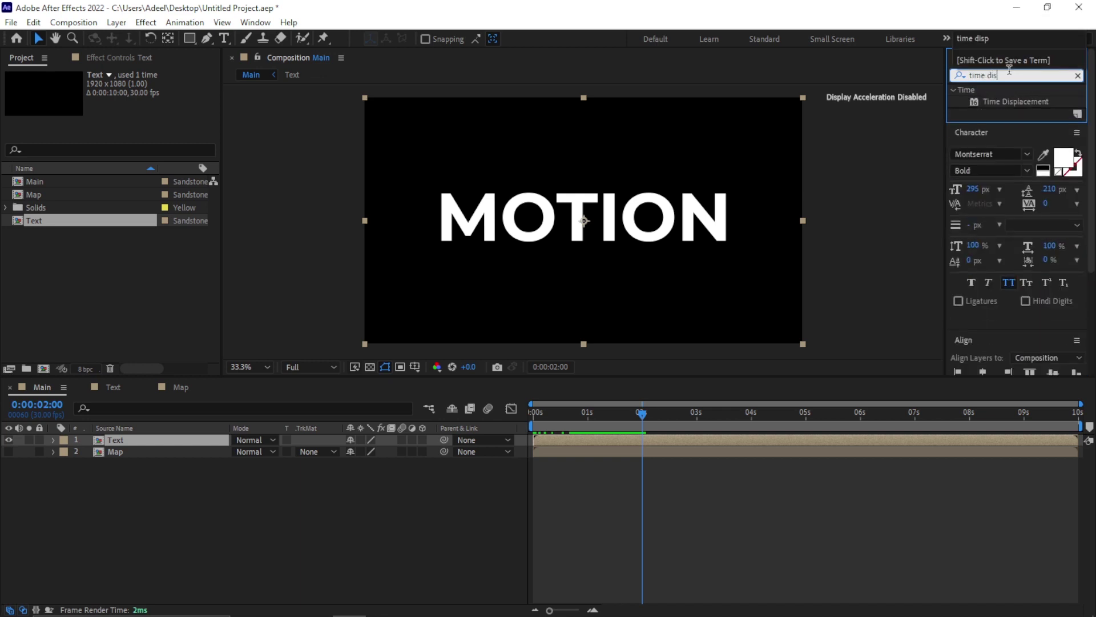
double_click(975, 102)
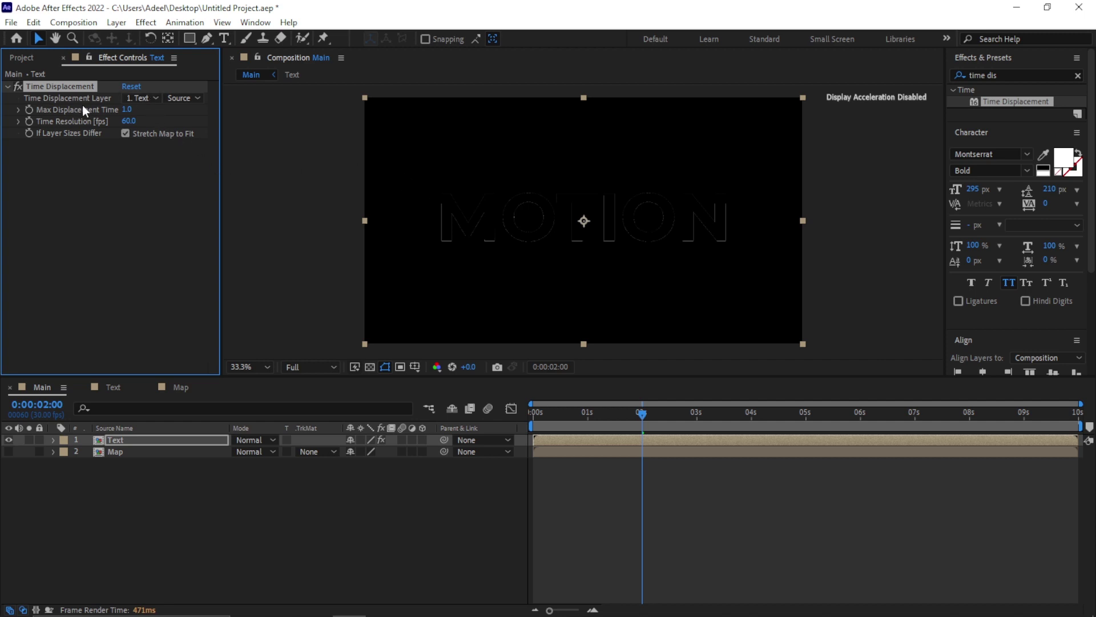
left_click(152, 97)
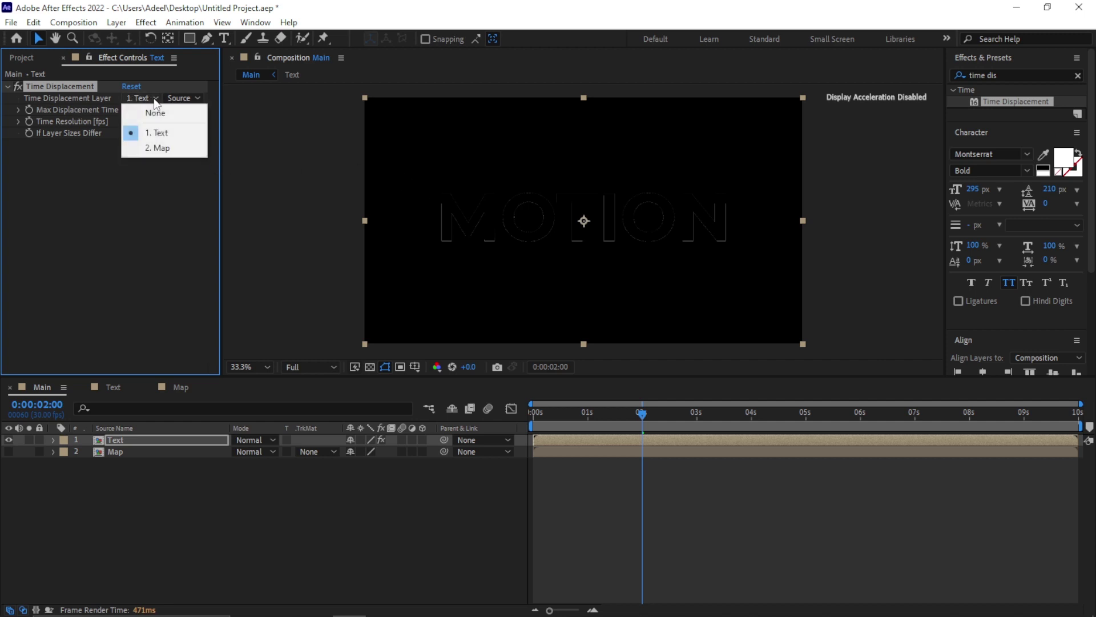
left_click(158, 149)
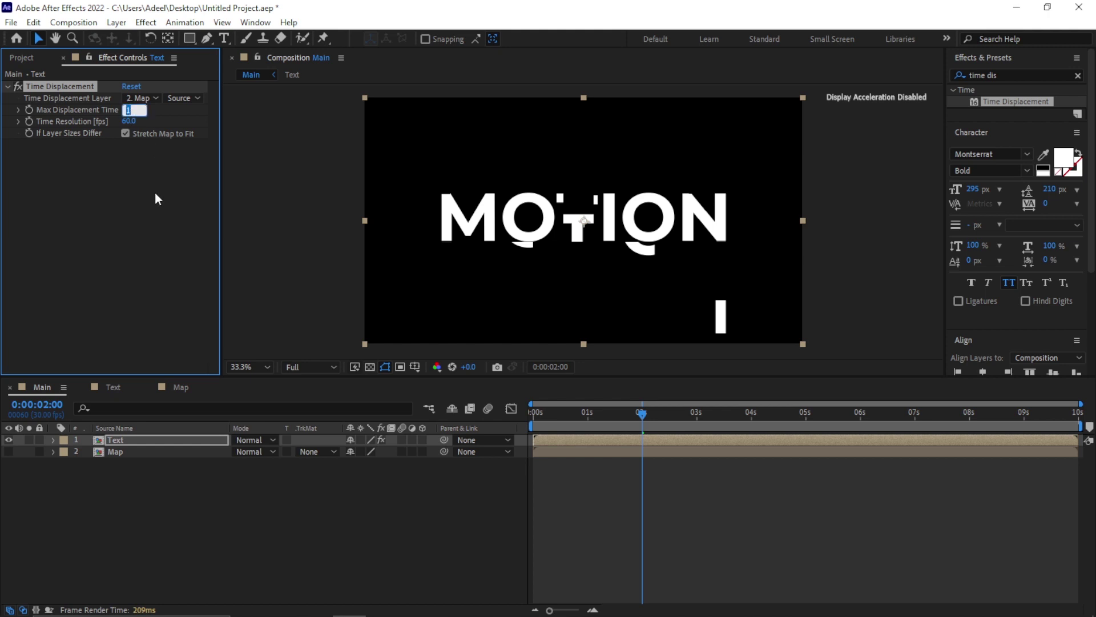
key("BackSpace")
- Set Max Displacement Time to 86 and preview the glitching title
type("86")
key("Return")
left_click_drag(581, 421, 530, 417)
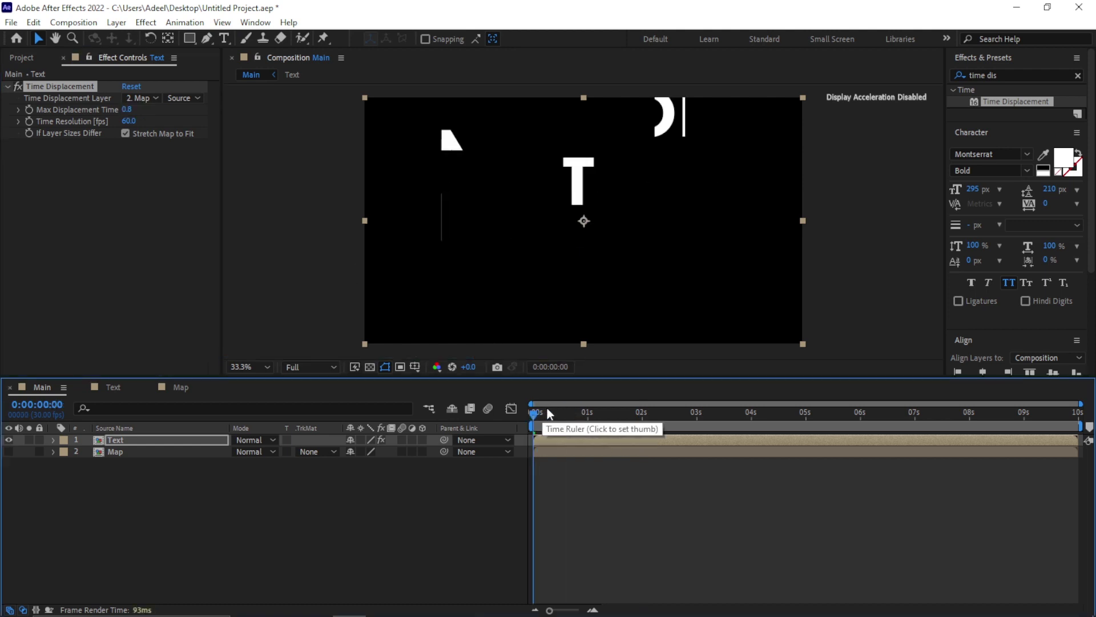
key("space")
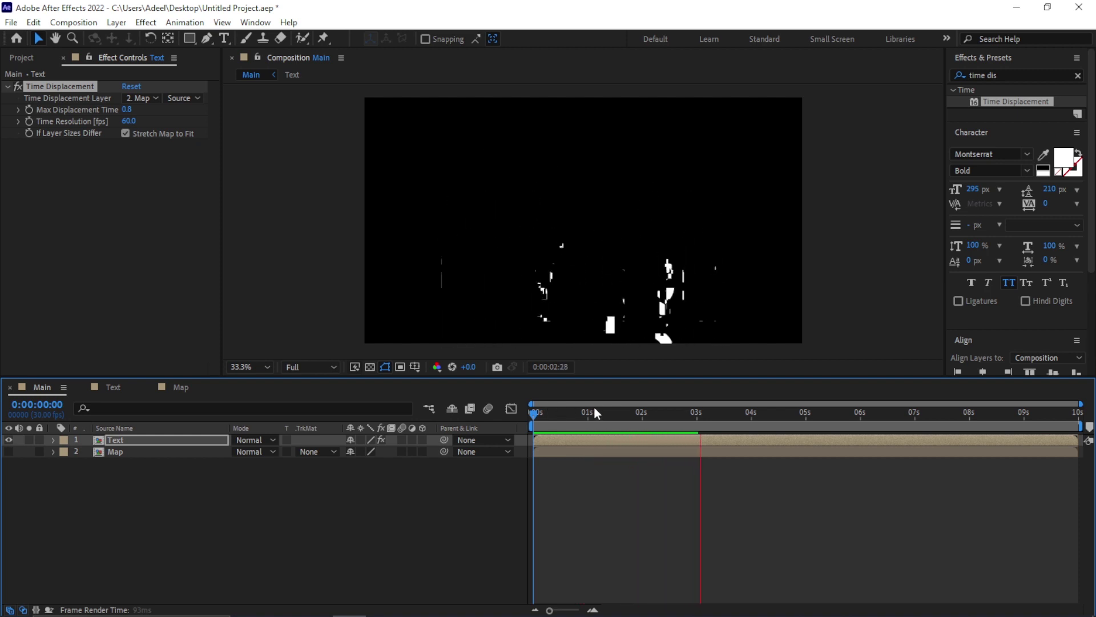
key("space")
key("space")
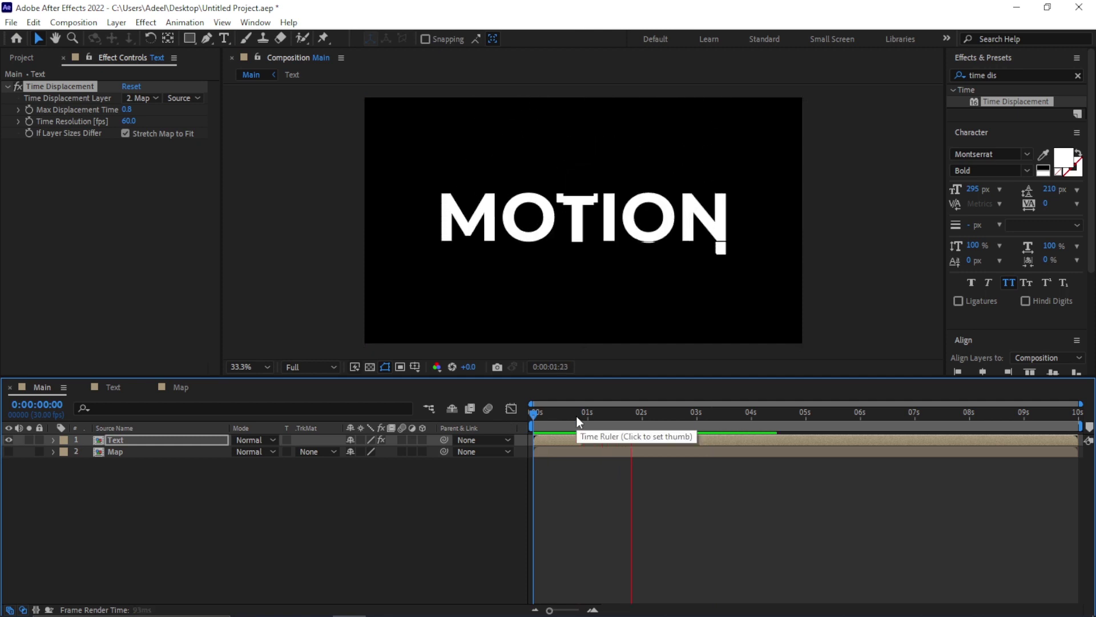
key("space")
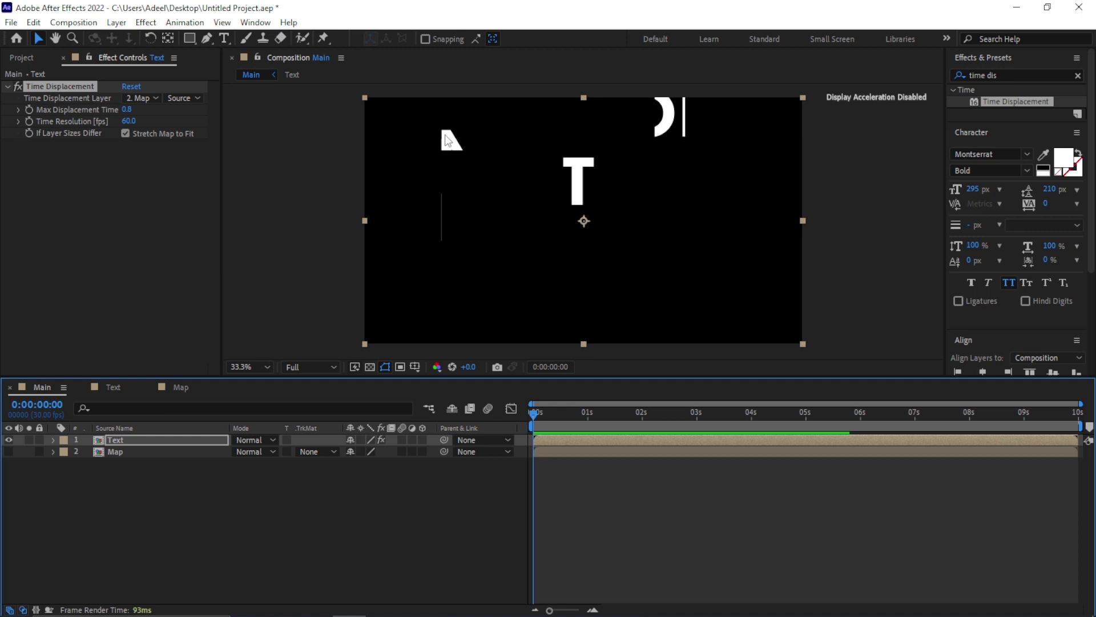
- Shift the motion layer later in the Text comp, then preview the glitch-in in Main
left_click(112, 387)
left_click_drag(569, 444, 585, 436)
left_click(34, 388)
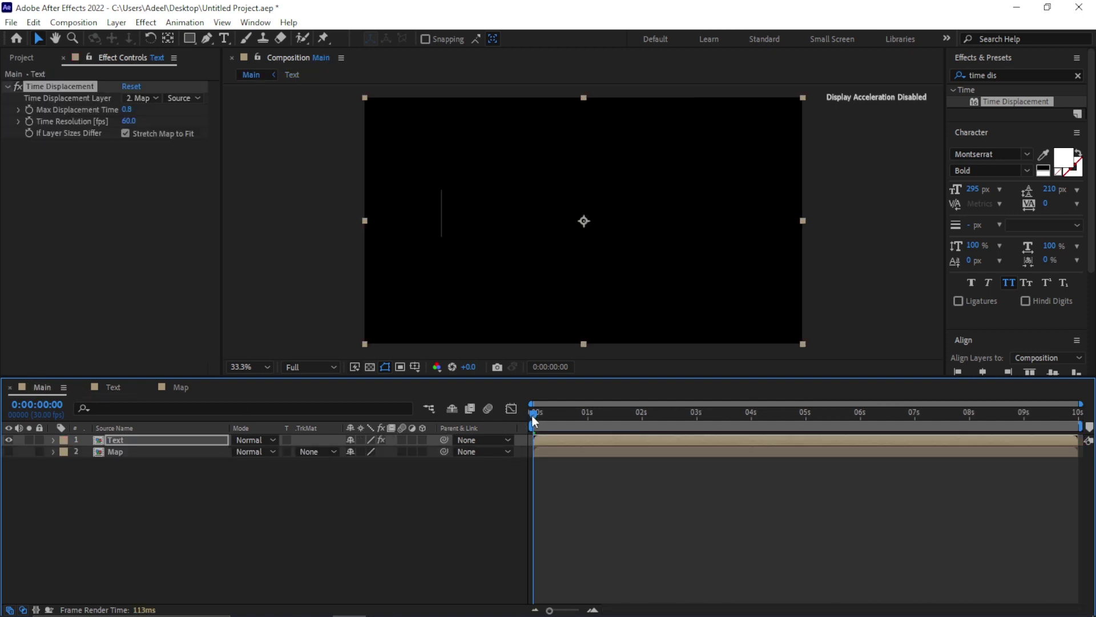
key("space")
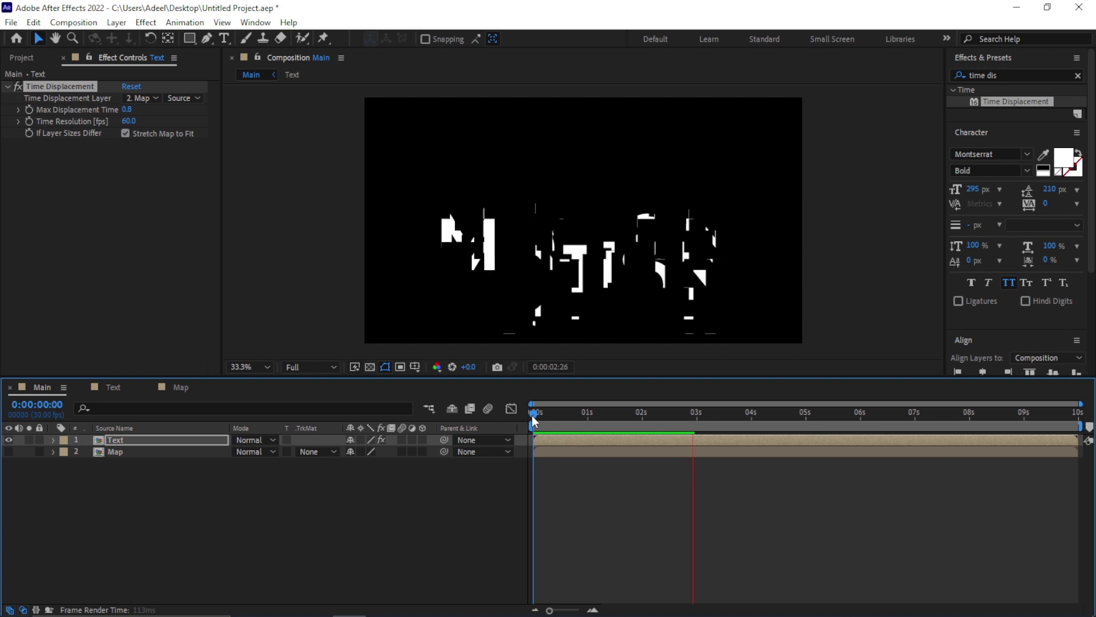
key("space")
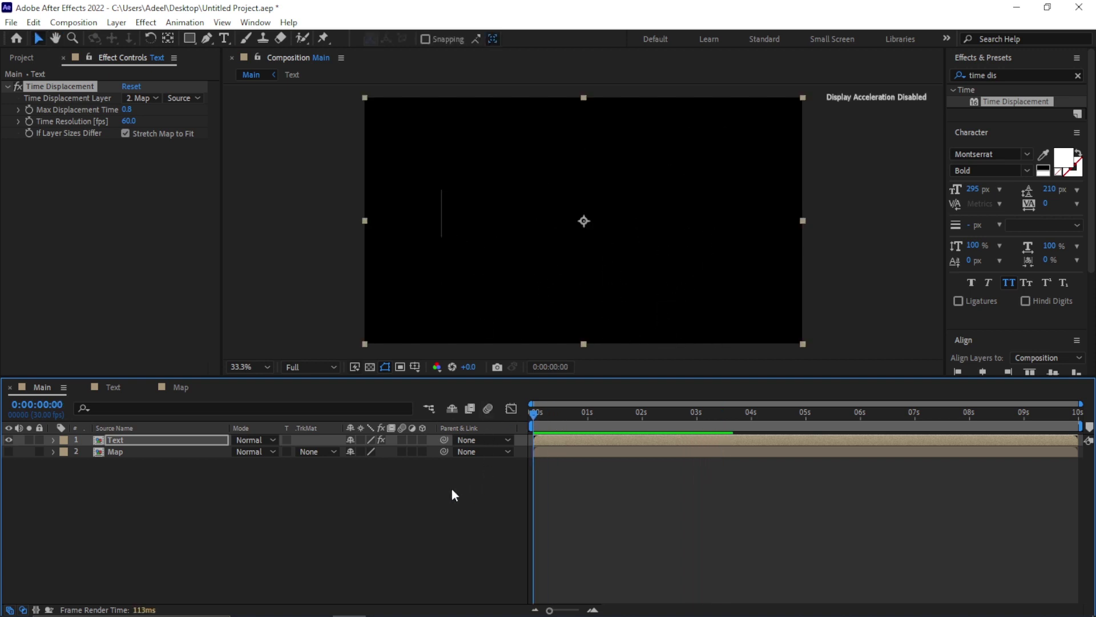
left_click(1010, 73)
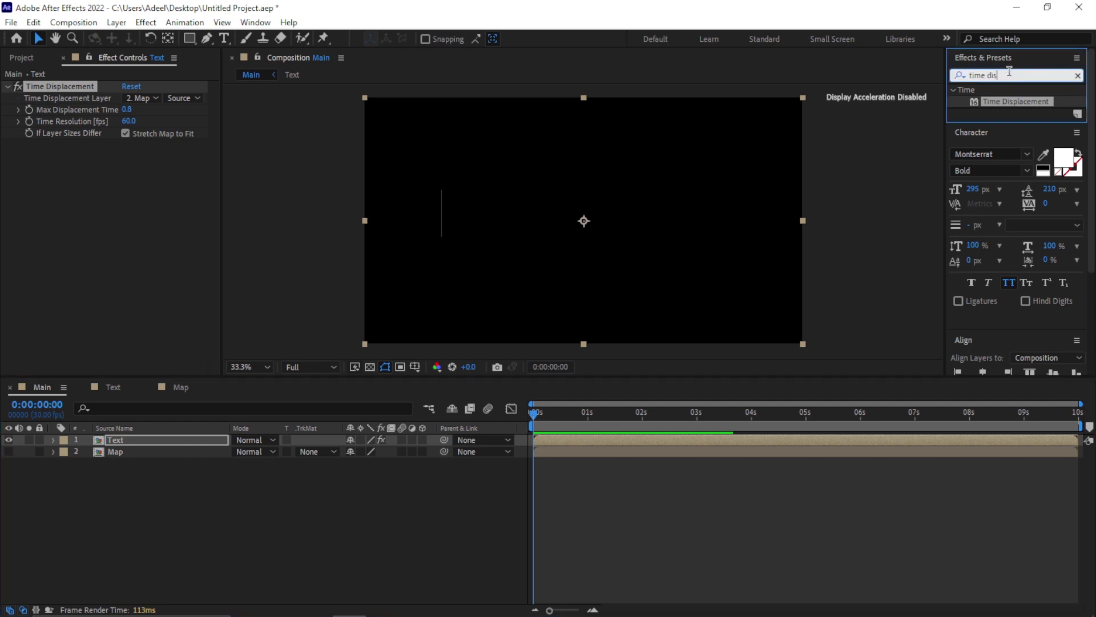
- Apply 4-Color Gradient to the Text layer and move to a frame showing the full title
double_click(1009, 74)
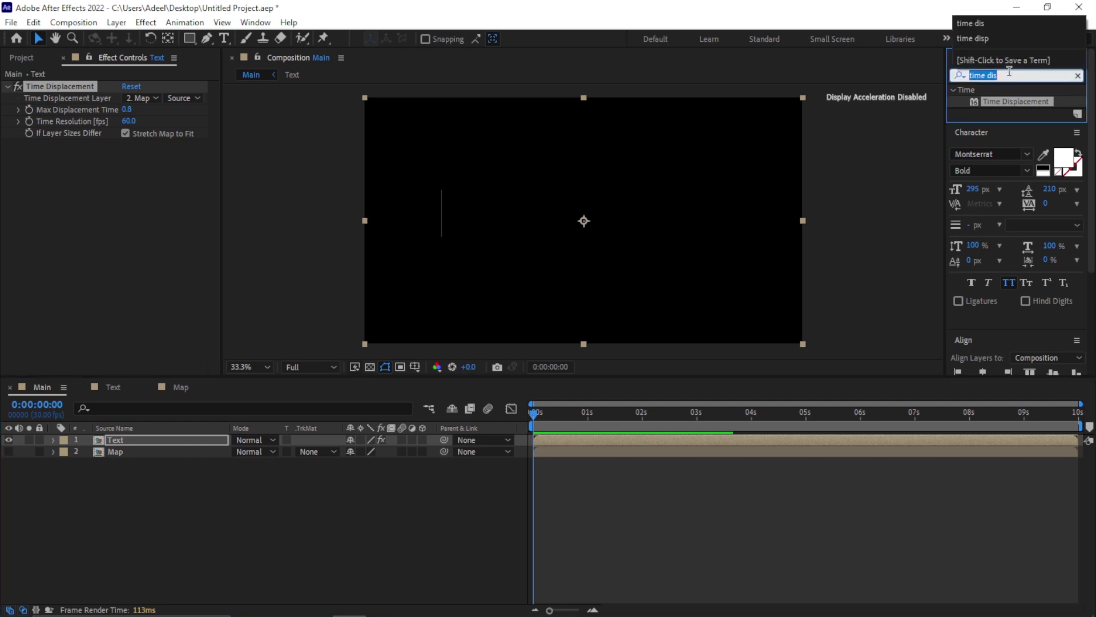
type("color")
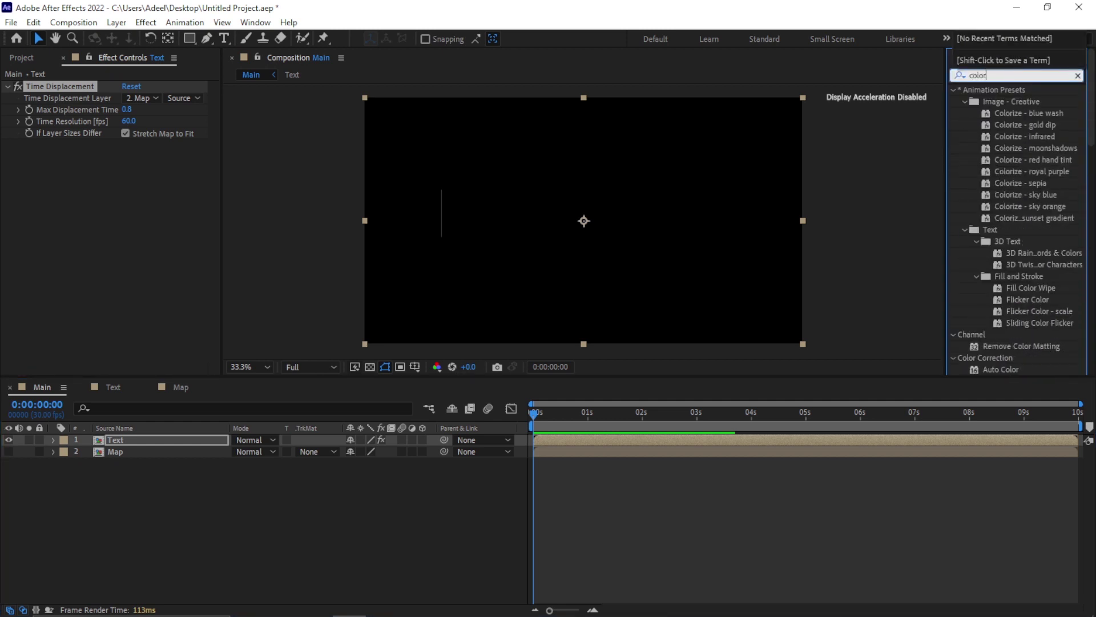
type(" gra")
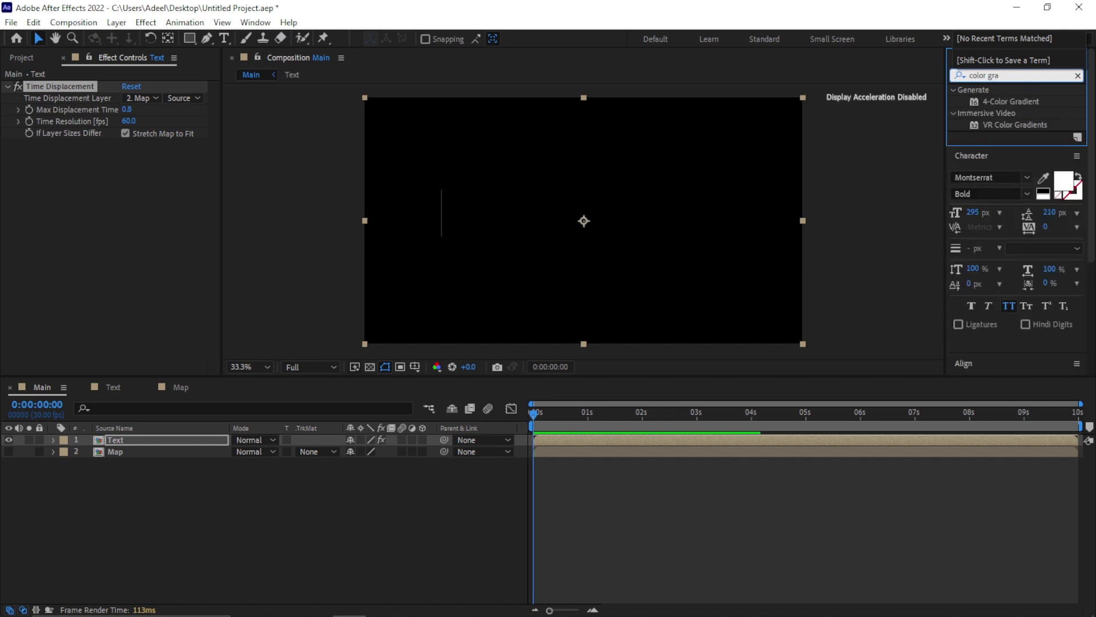
left_click(1018, 103)
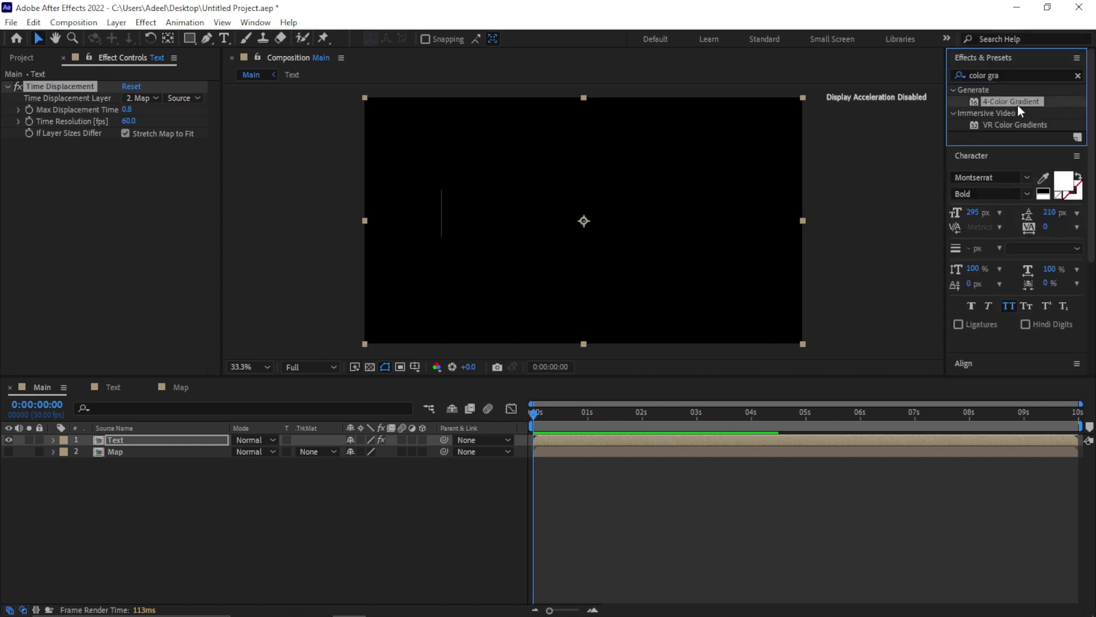
double_click(976, 102)
left_click_drag(535, 412, 590, 427)
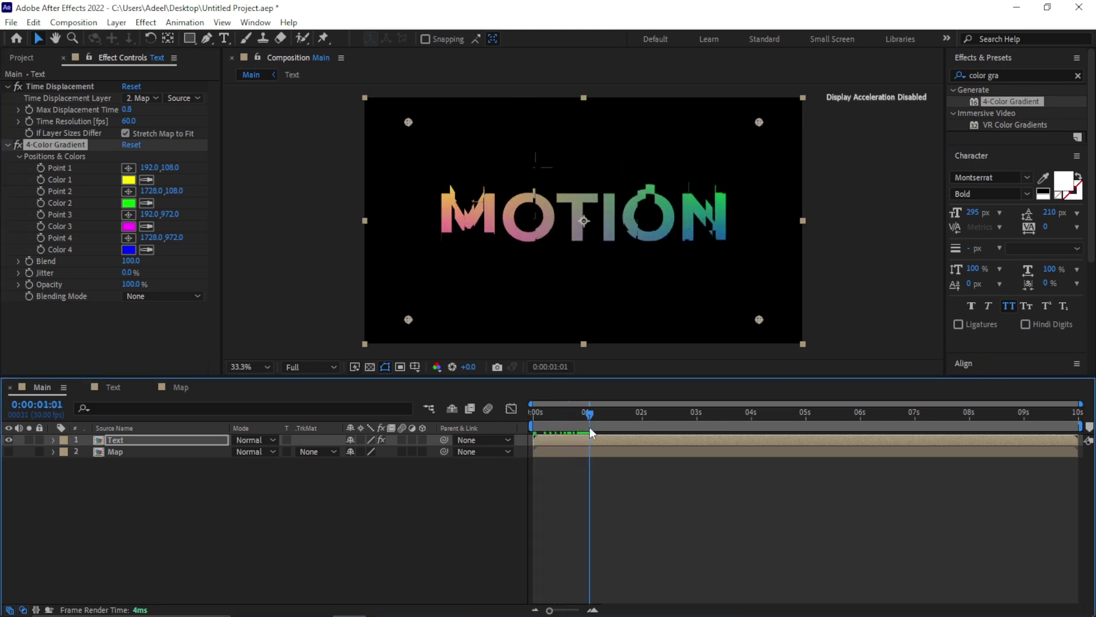
left_click_drag(590, 416, 596, 418)
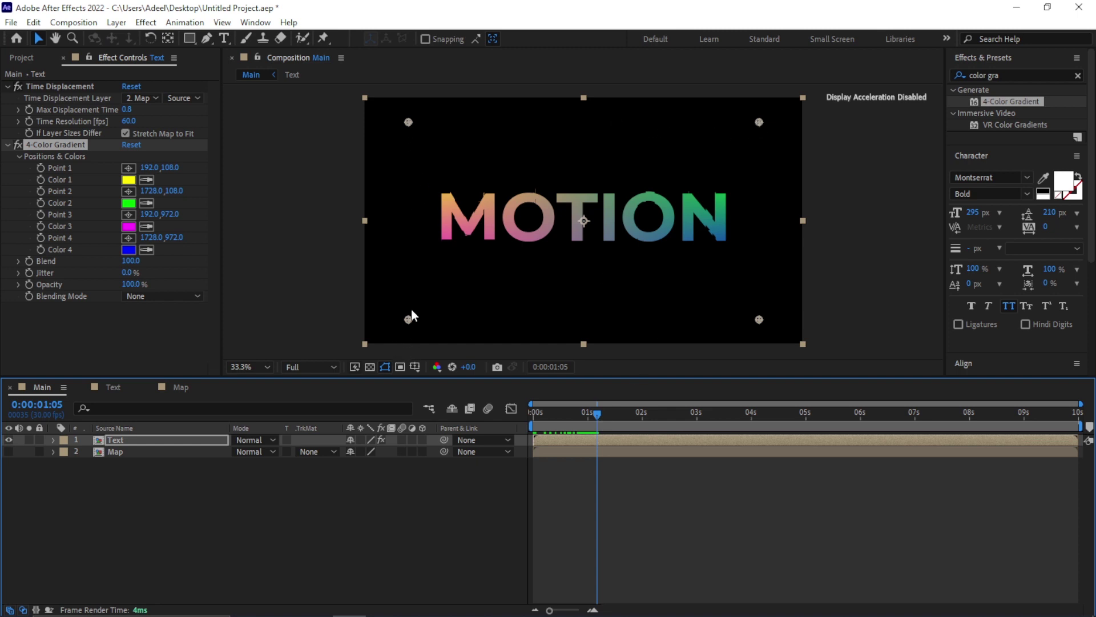
- Pull all four gradient points in toward the MOTION text
left_click_drag(410, 121, 442, 164)
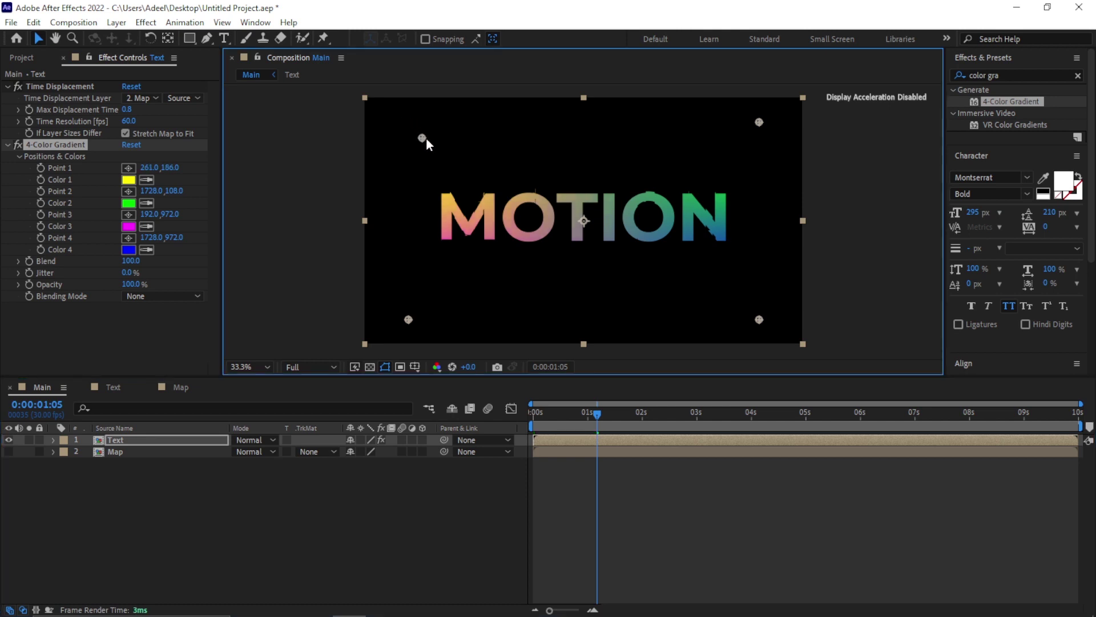
left_click_drag(763, 117, 725, 165)
left_click_drag(408, 320, 453, 279)
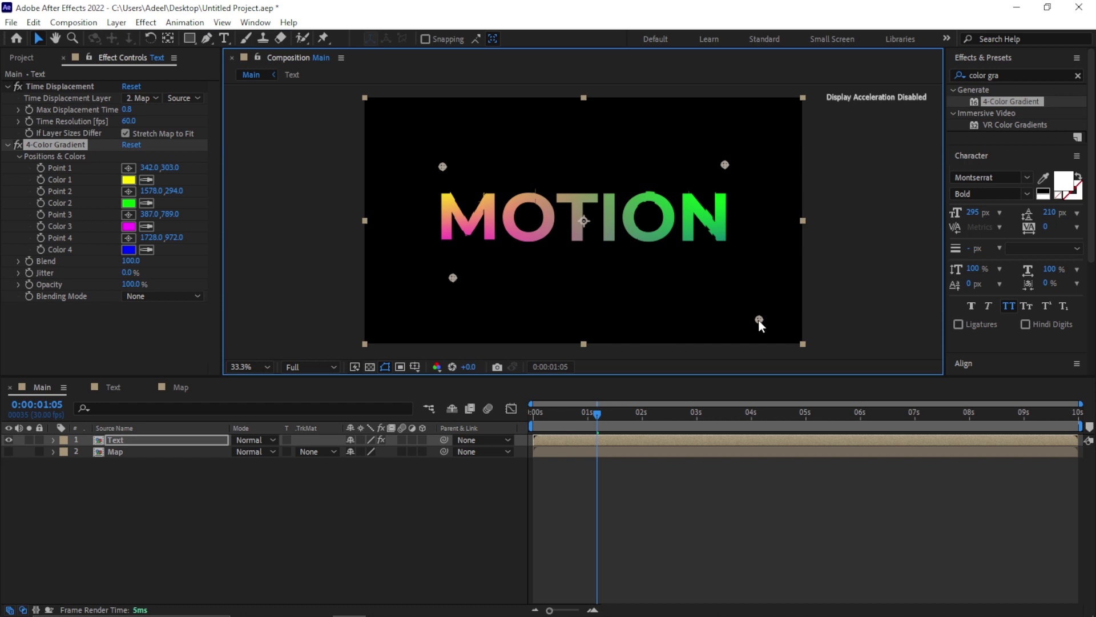
left_click_drag(759, 320, 721, 269)
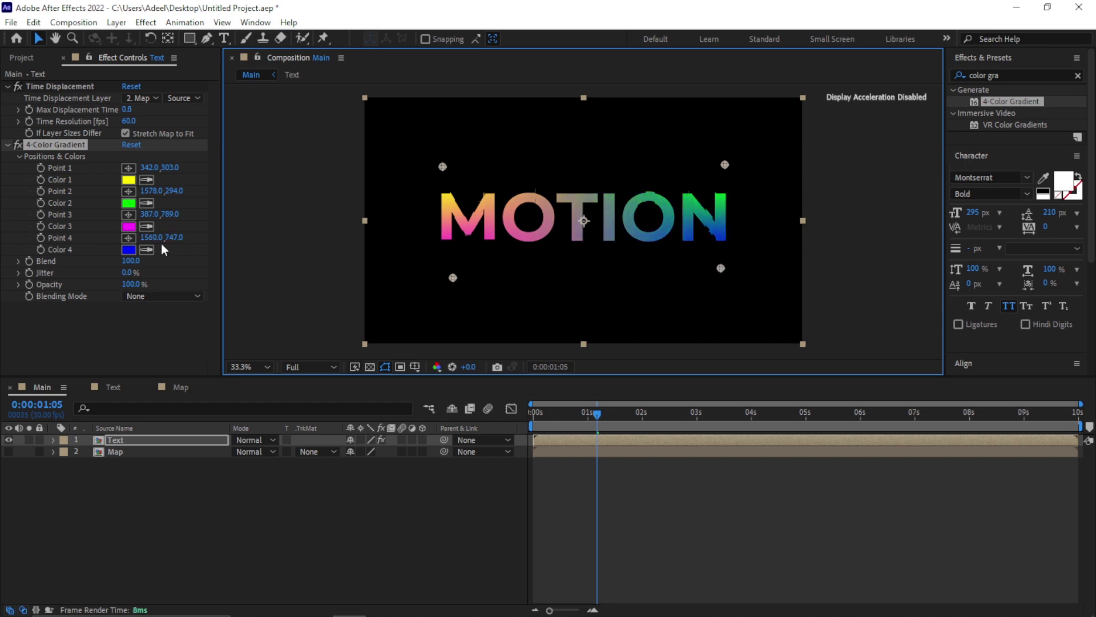
- Set gradient Color 4 to cyan and Color 2 to a deep purple
left_click(127, 250)
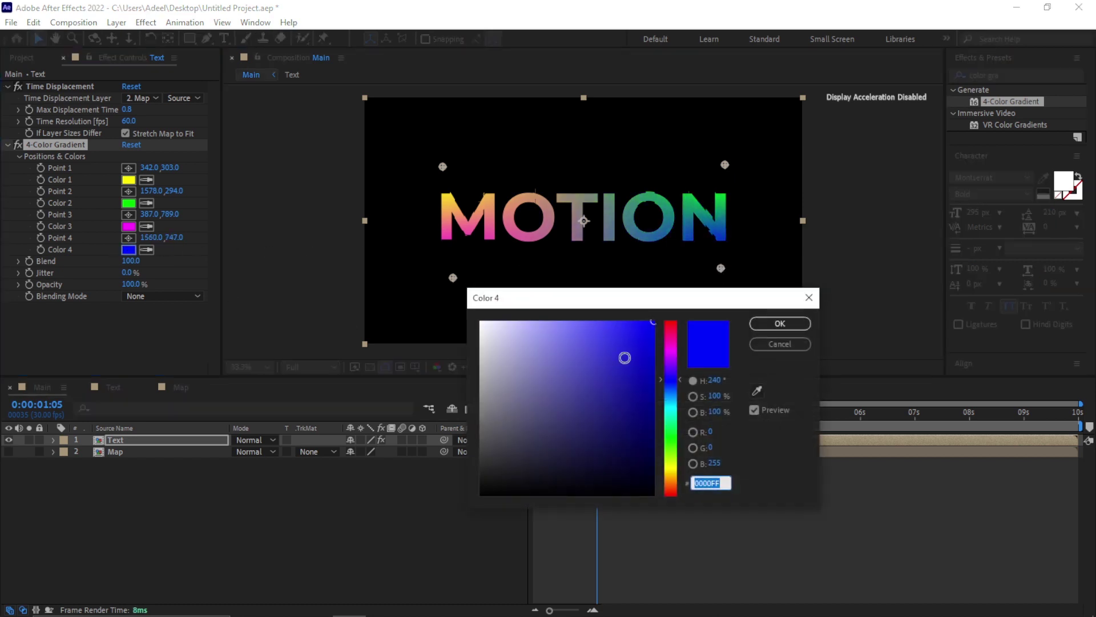
left_click(670, 406)
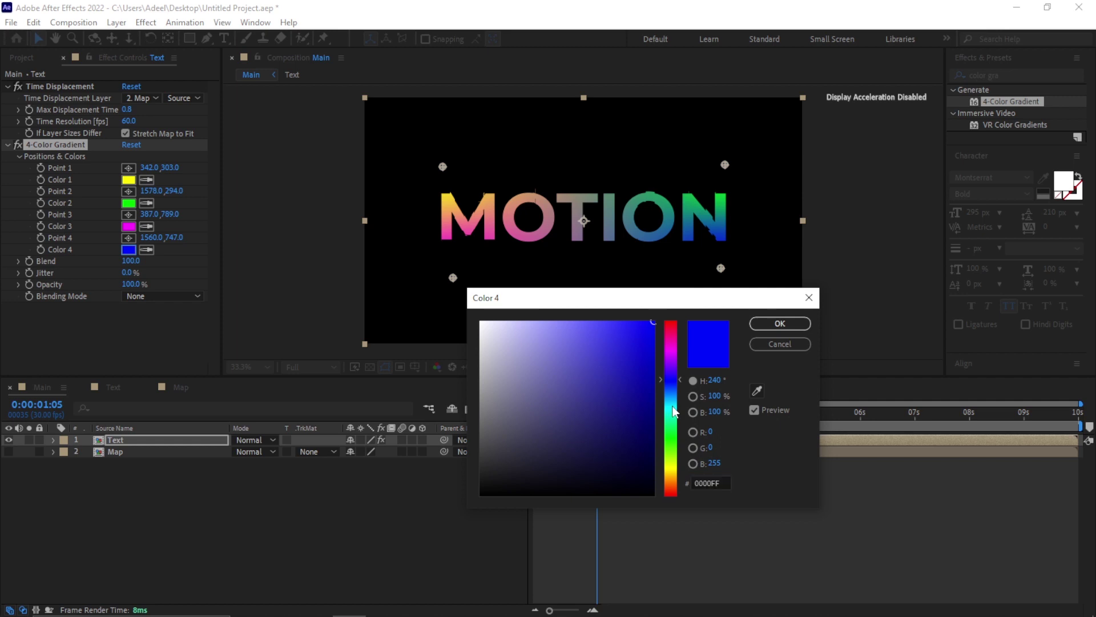
left_click(755, 324)
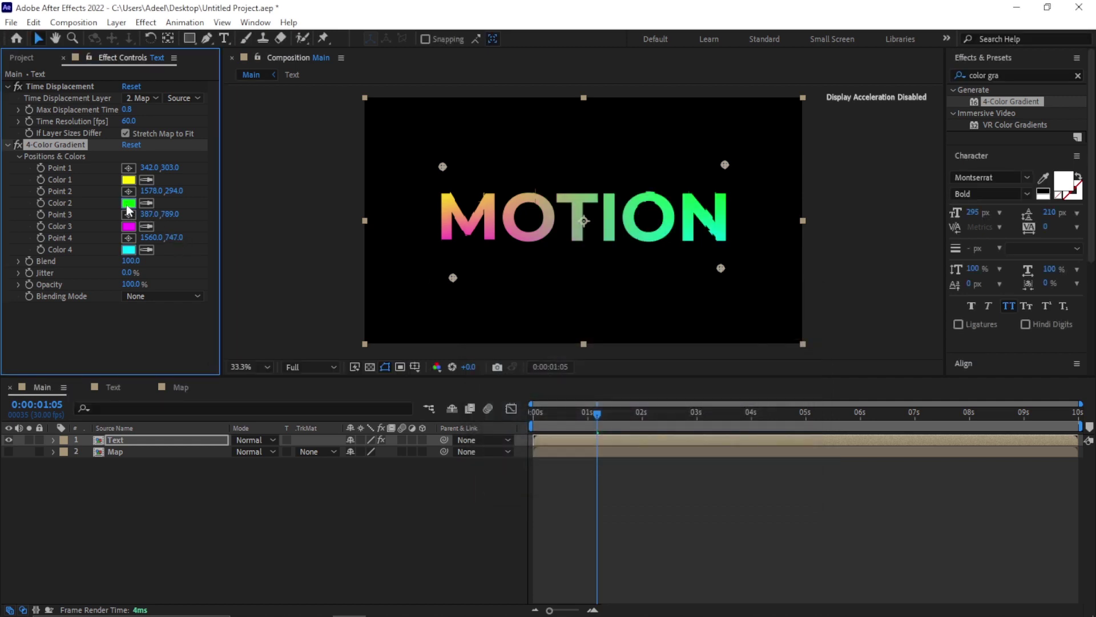
left_click(128, 204)
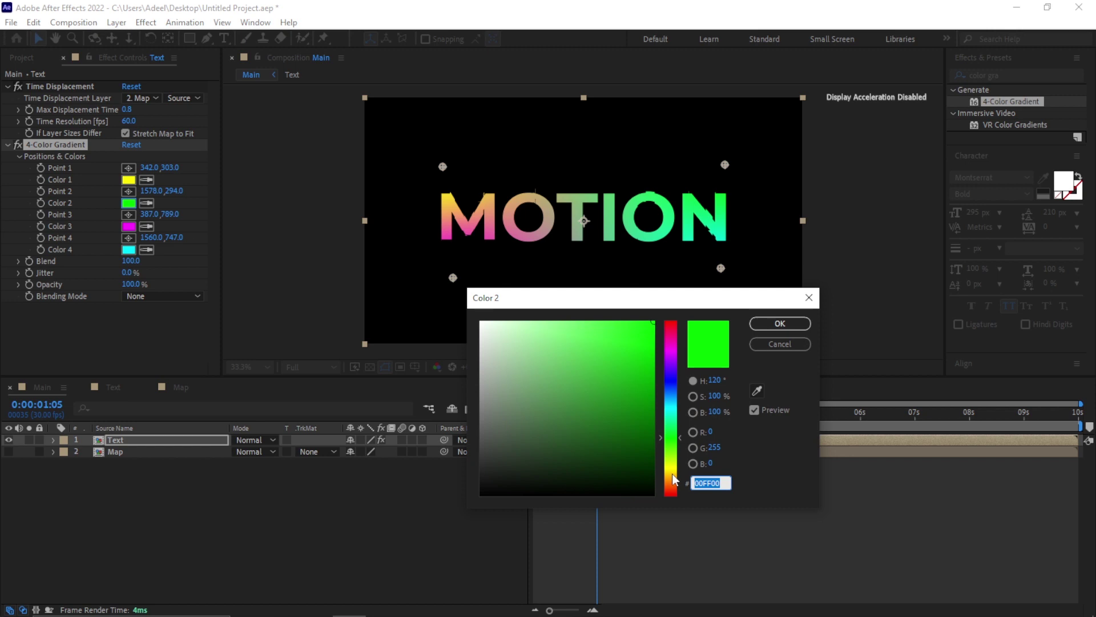
left_click(672, 356)
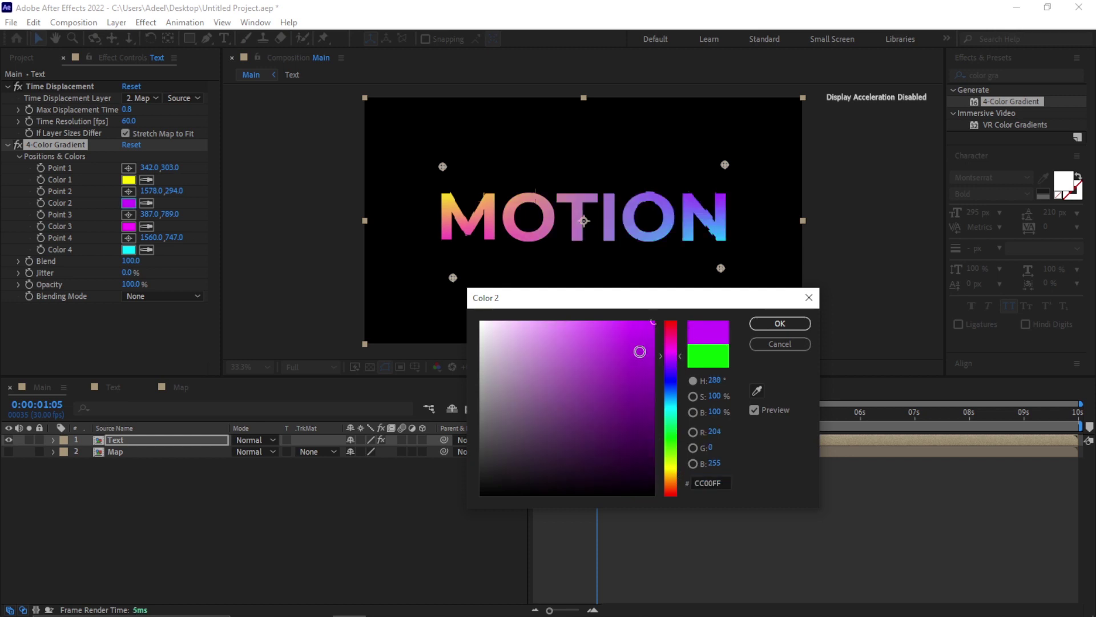
left_click_drag(639, 351, 647, 367)
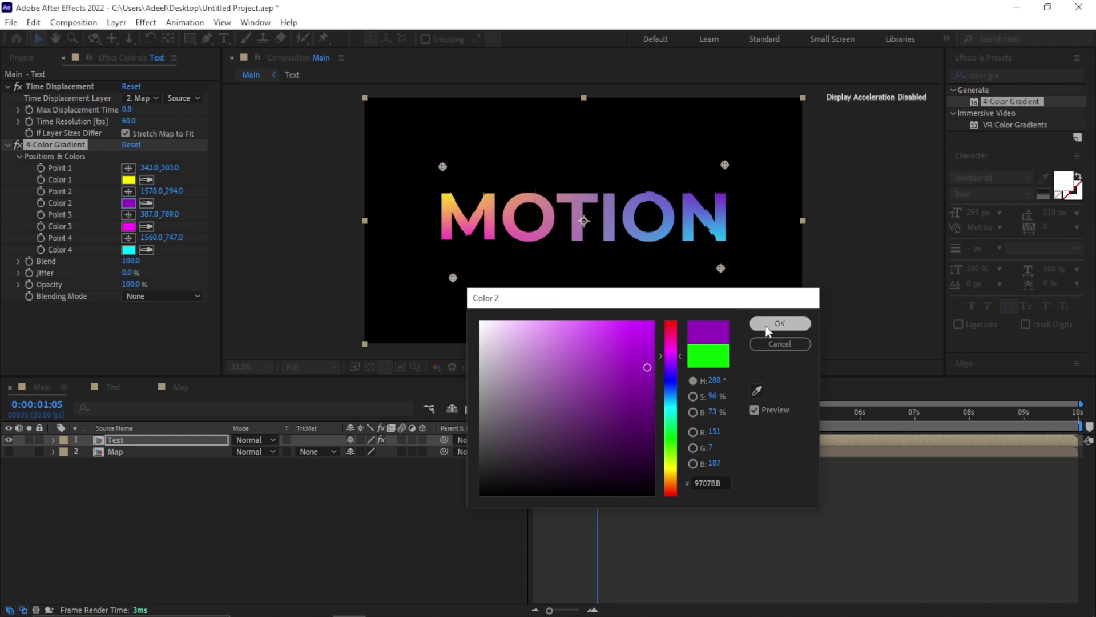
left_click(767, 324)
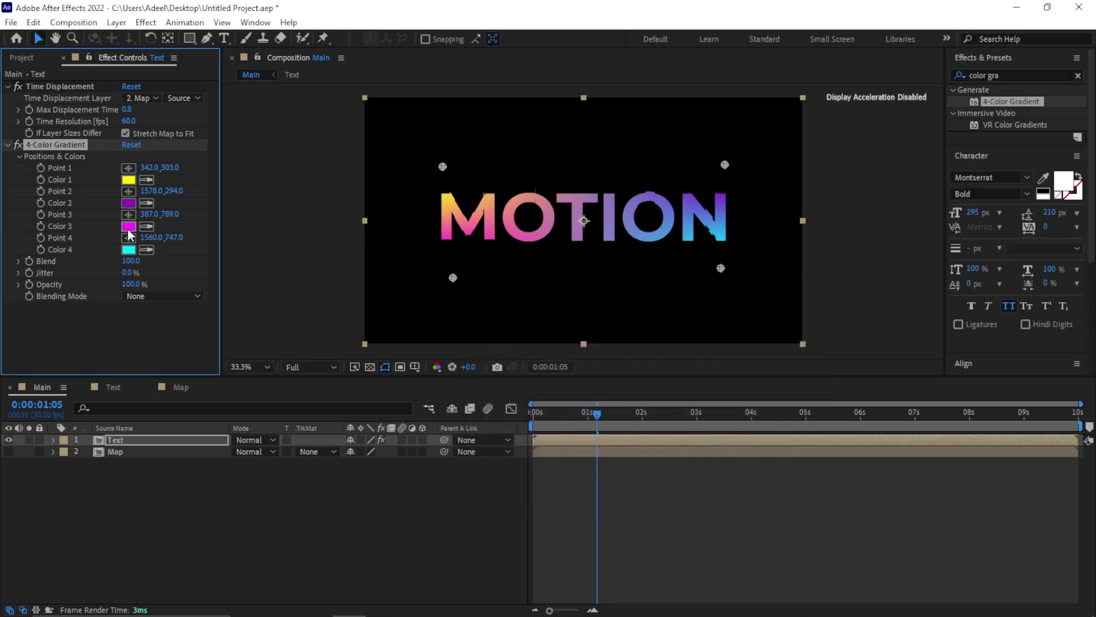
- Nudge the lower gradient points closer and set Color 3 to bright magenta
left_click(128, 226)
left_click_drag(611, 362, 651, 426)
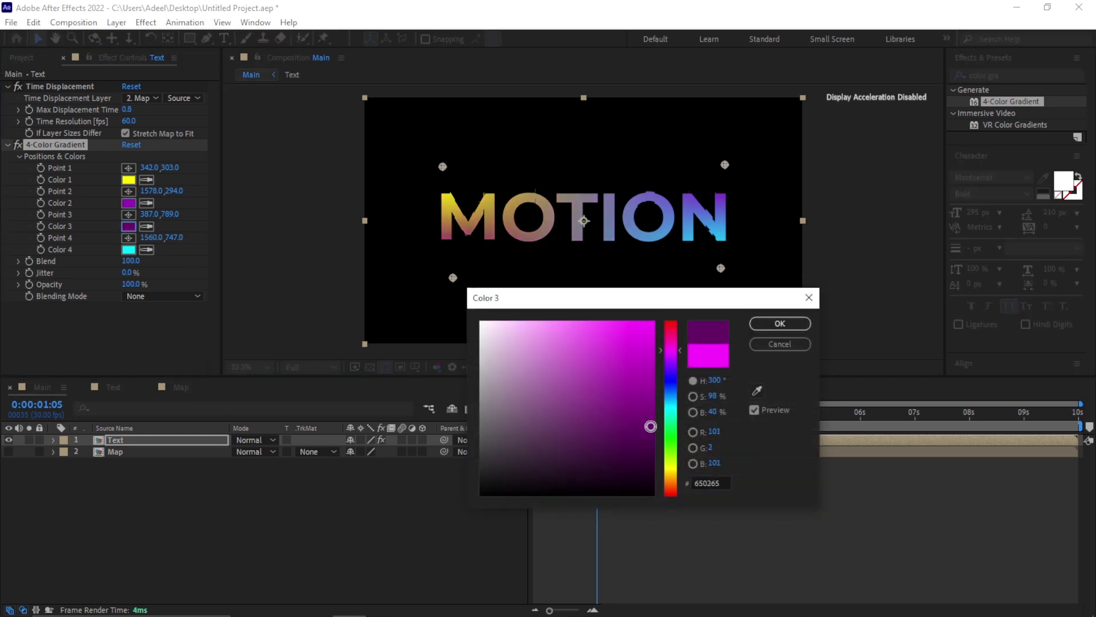
left_click(766, 319)
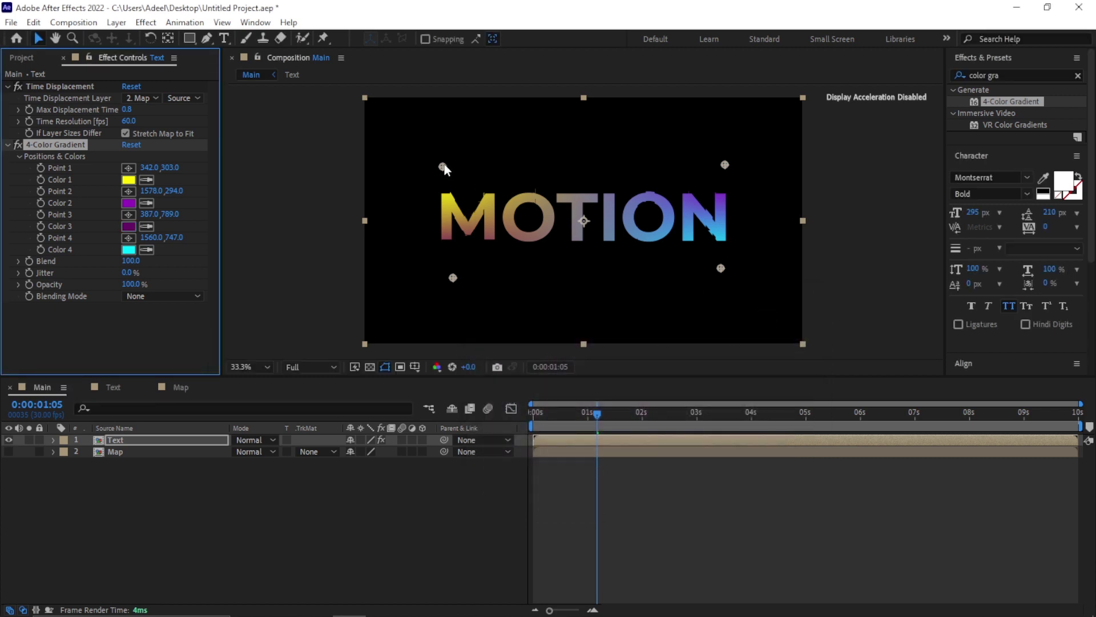
left_click_drag(451, 277, 448, 269)
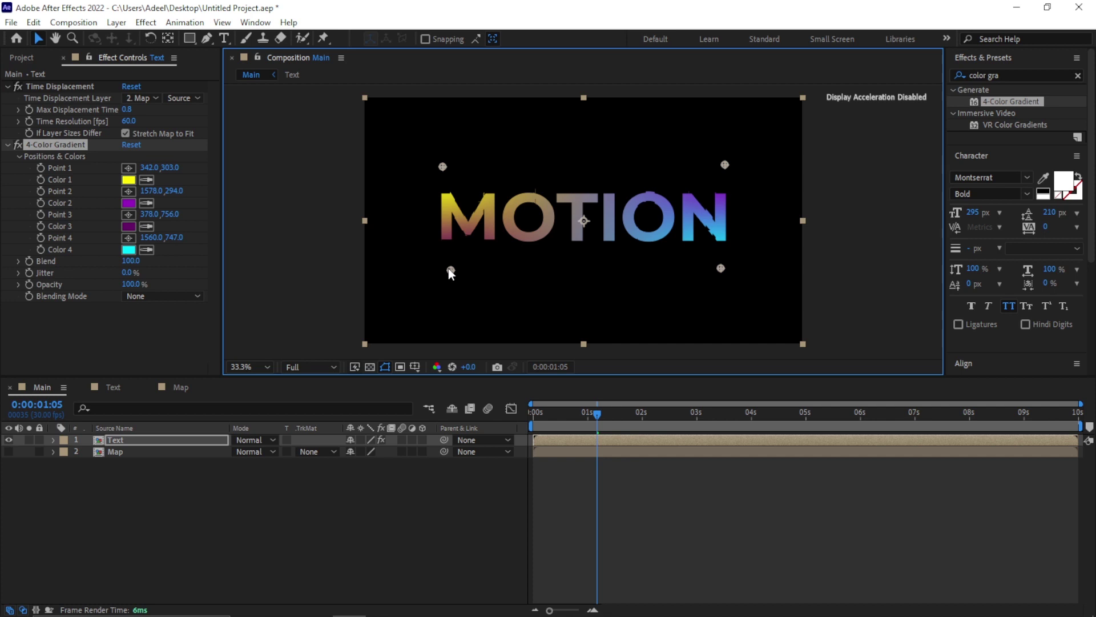
left_click_drag(720, 263, 719, 261)
left_click(128, 226)
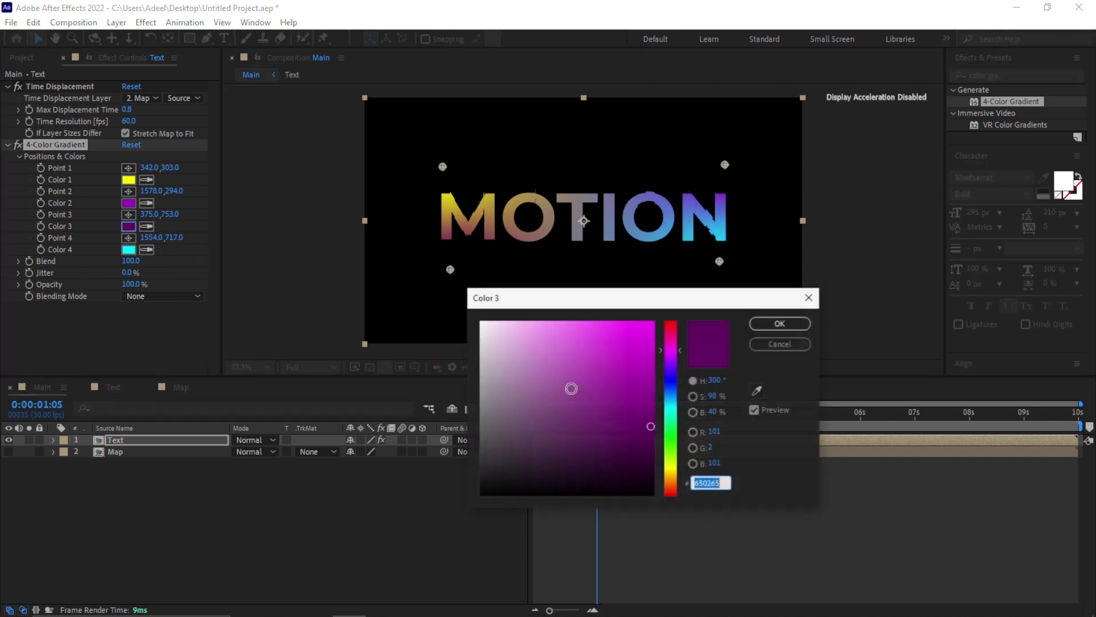
left_click(655, 322)
left_click(779, 324)
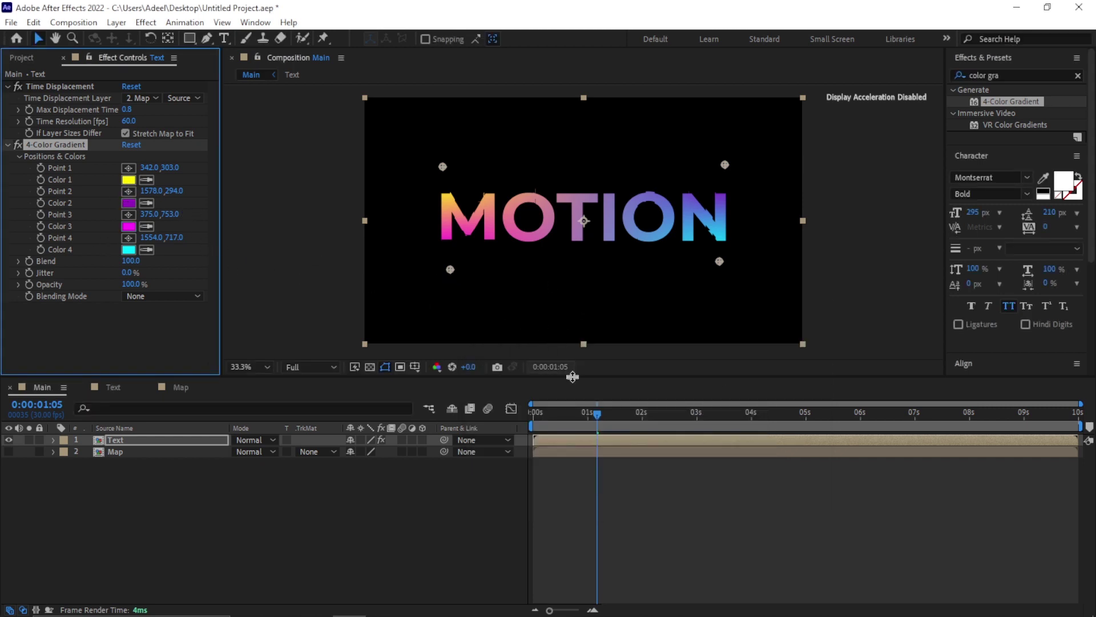
- Preview the gradient-coloured title from the start
left_click_drag(596, 424, 515, 415)
key("space")
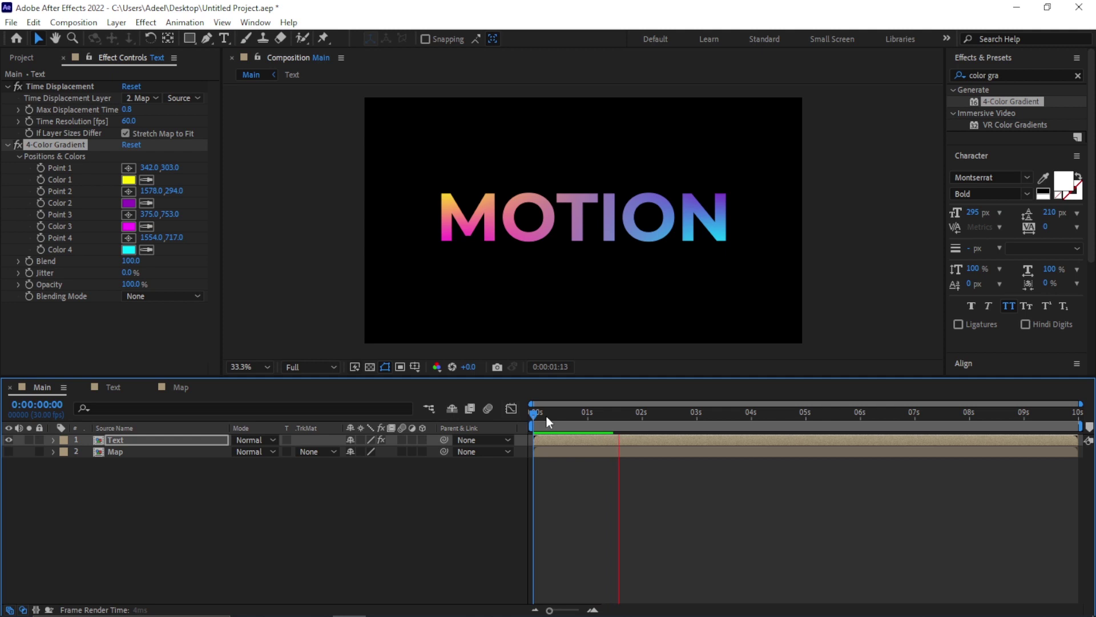
key("space")
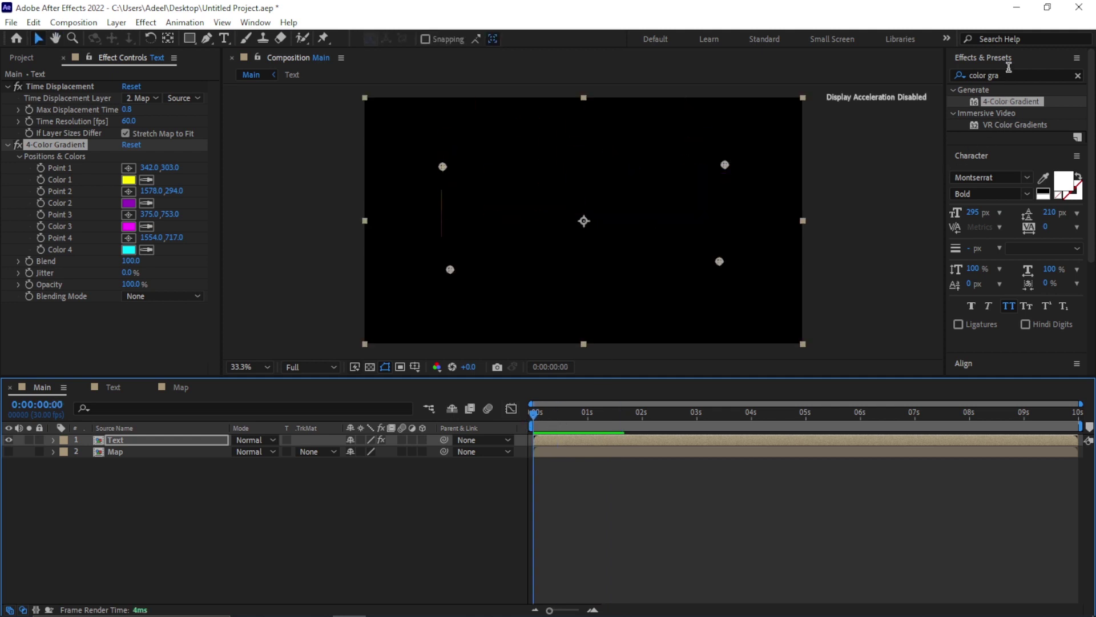
- Search 'ball' and apply CC Ball Action to the Text layer
left_click(1008, 72)
left_click(1008, 73)
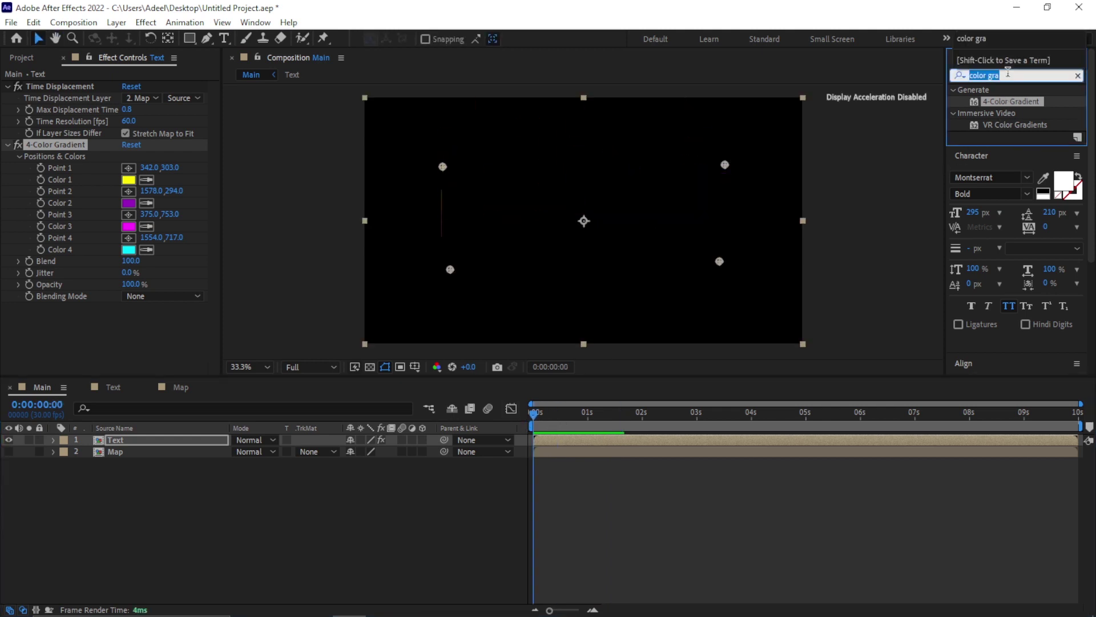
type("ball")
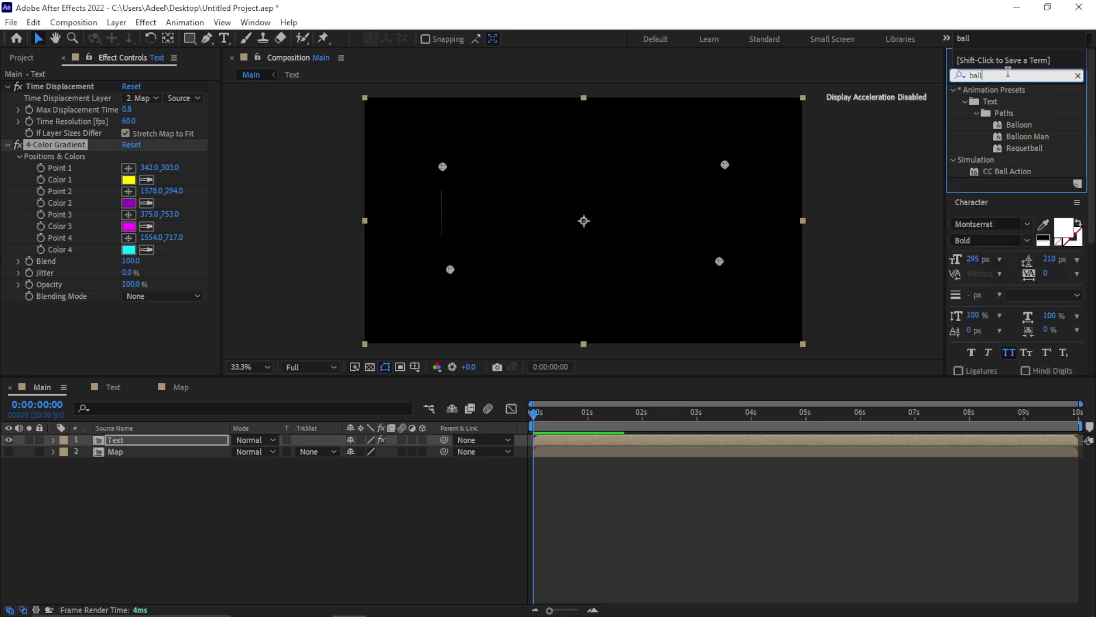
double_click(977, 169)
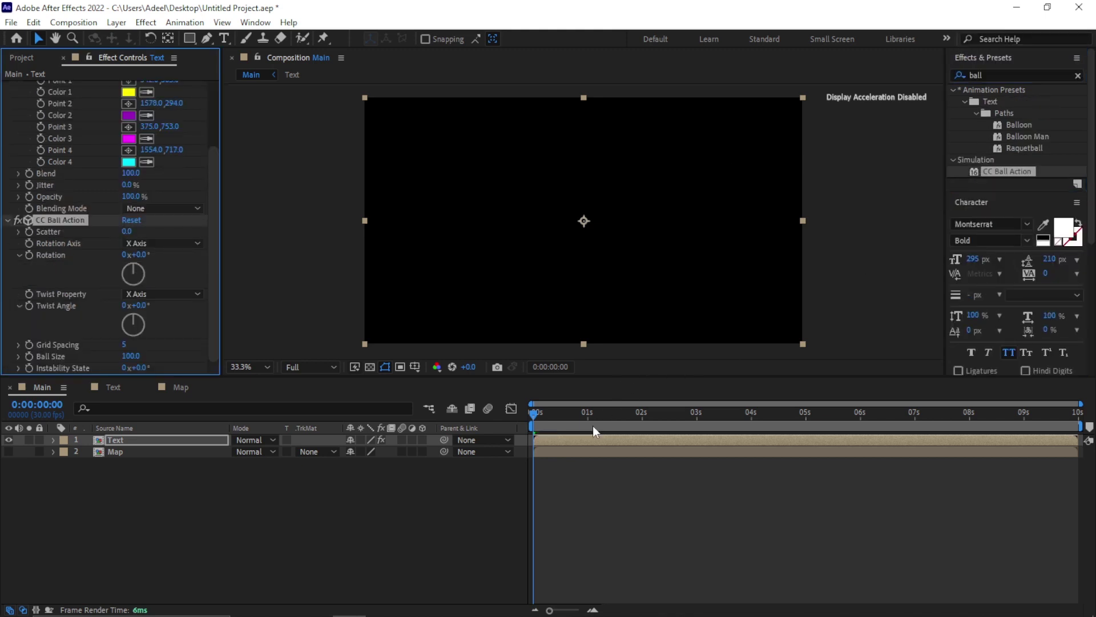
- Add CC Ball Action to the Text layer with Ball Size 50 and Grid Spacing 3
left_click_drag(600, 418, 609, 416)
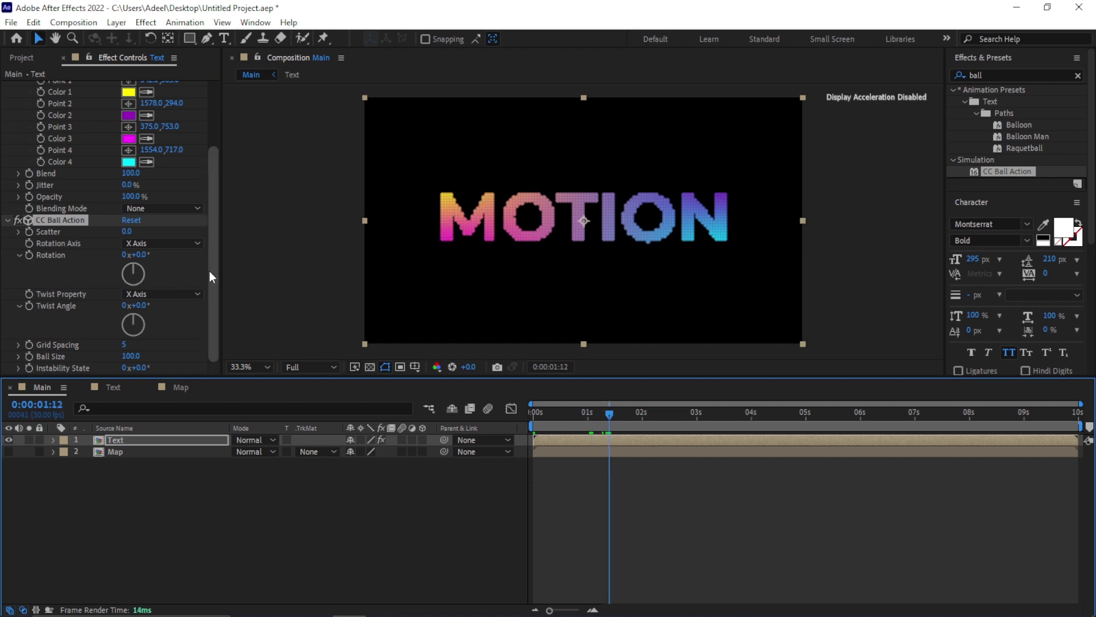
left_click_drag(221, 267, 218, 290)
left_click(213, 298)
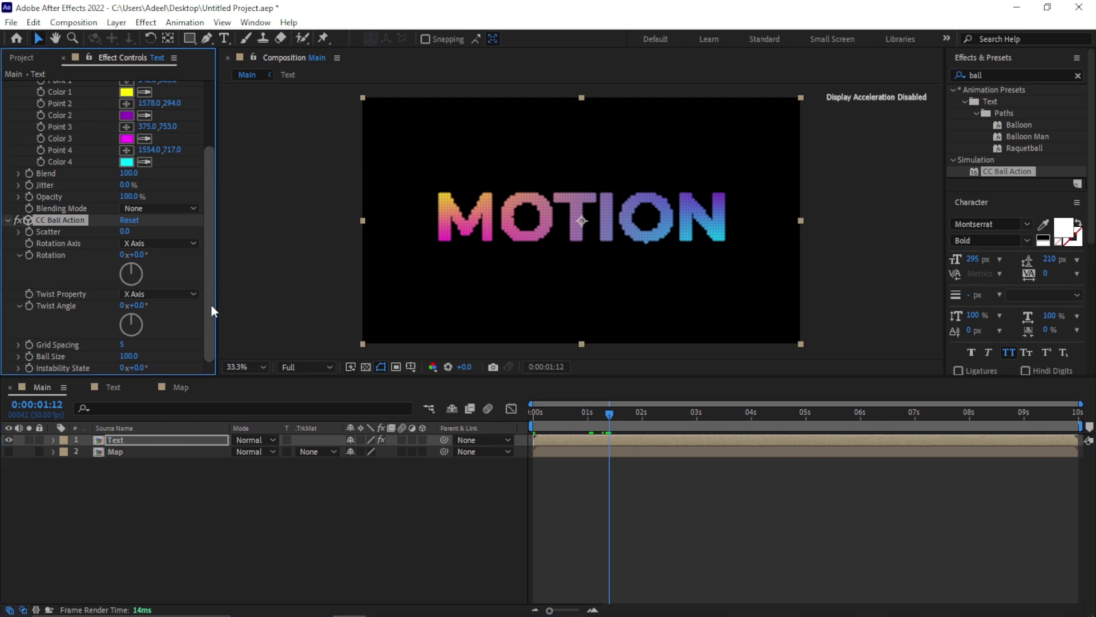
left_click(127, 357)
type("50")
key("Return")
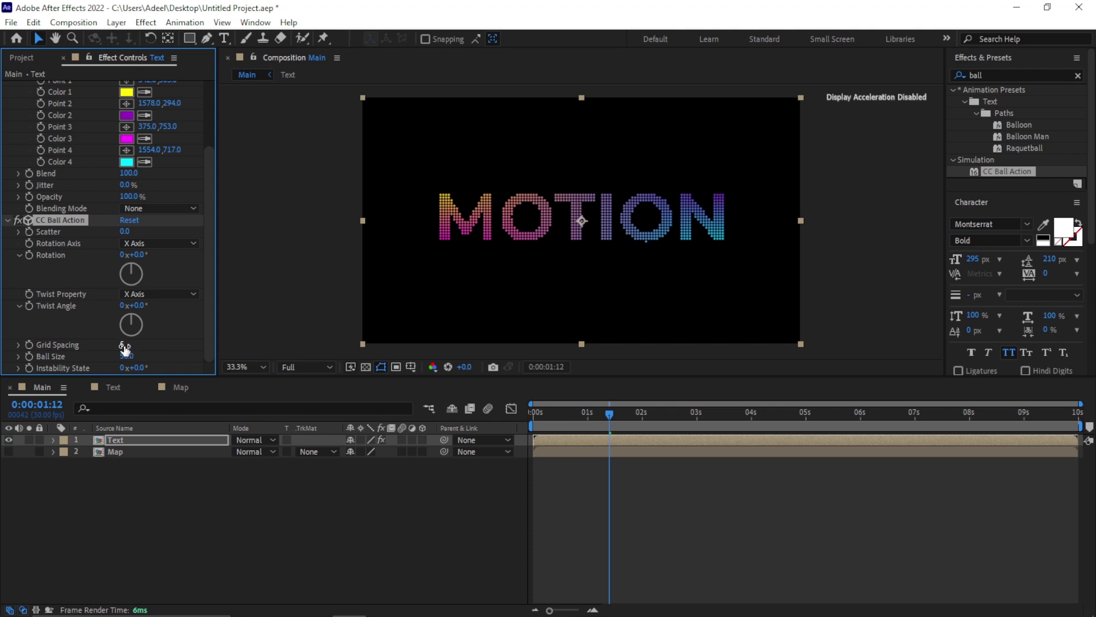
left_click(125, 346)
type("3")
key("Return")
- Scrub back and forth to watch the dots scatter and MOTION reassemble
left_click_drag(580, 416, 660, 432)
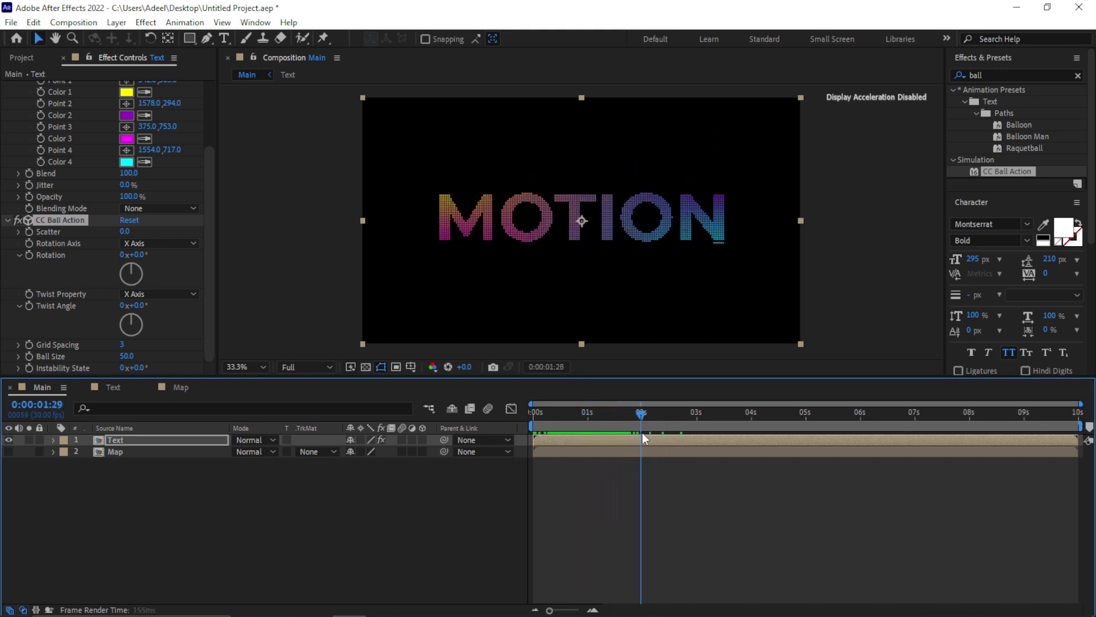
left_click_drag(662, 434, 588, 429)
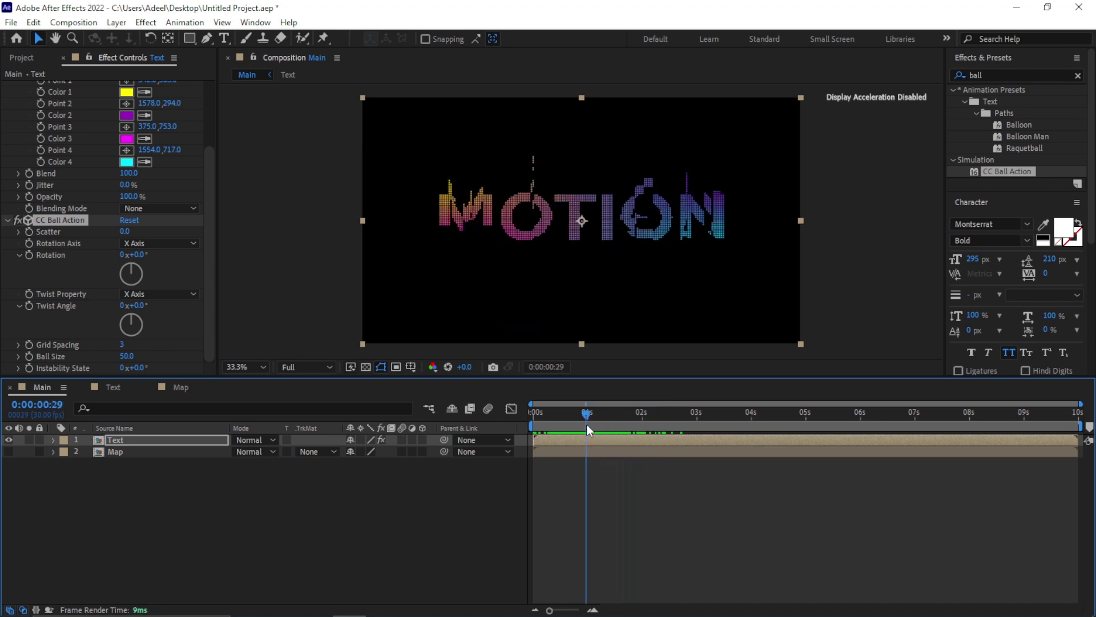
left_click_drag(587, 423, 619, 416)
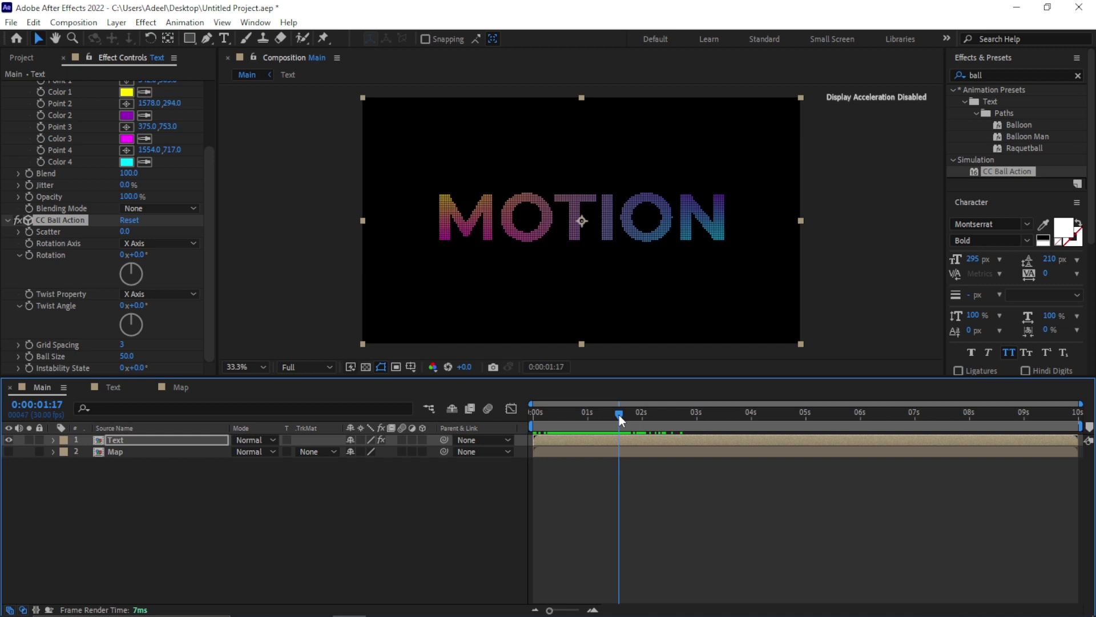
left_click_drag(616, 416, 614, 424)
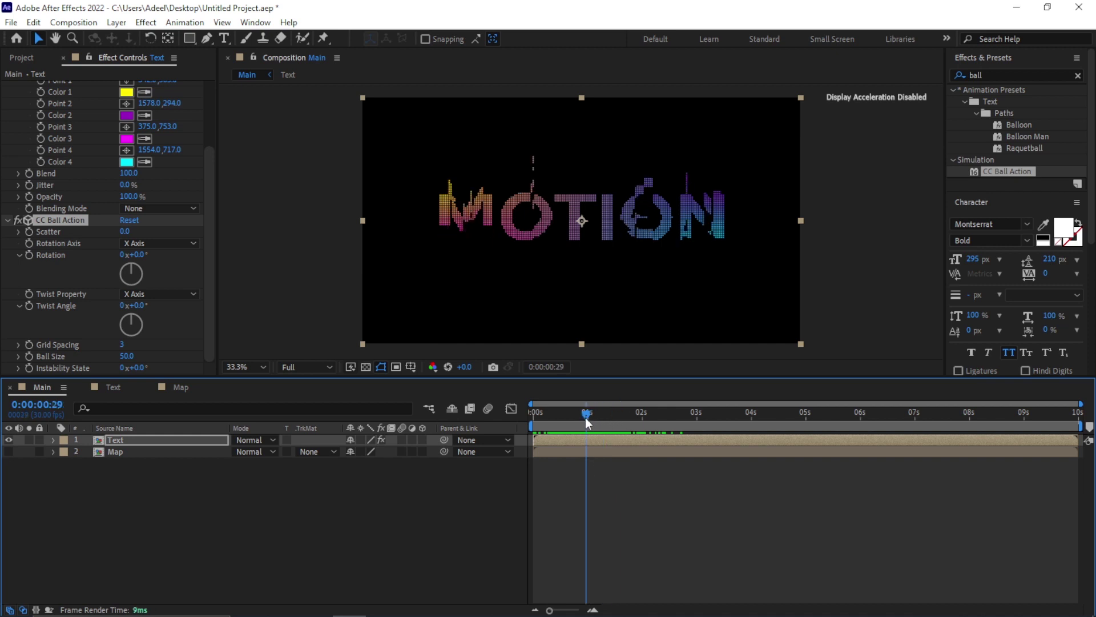
left_click(1078, 75)
- Apply Echo to the Text layer, set its Decay to 0.90, and check the trails
type("echo")
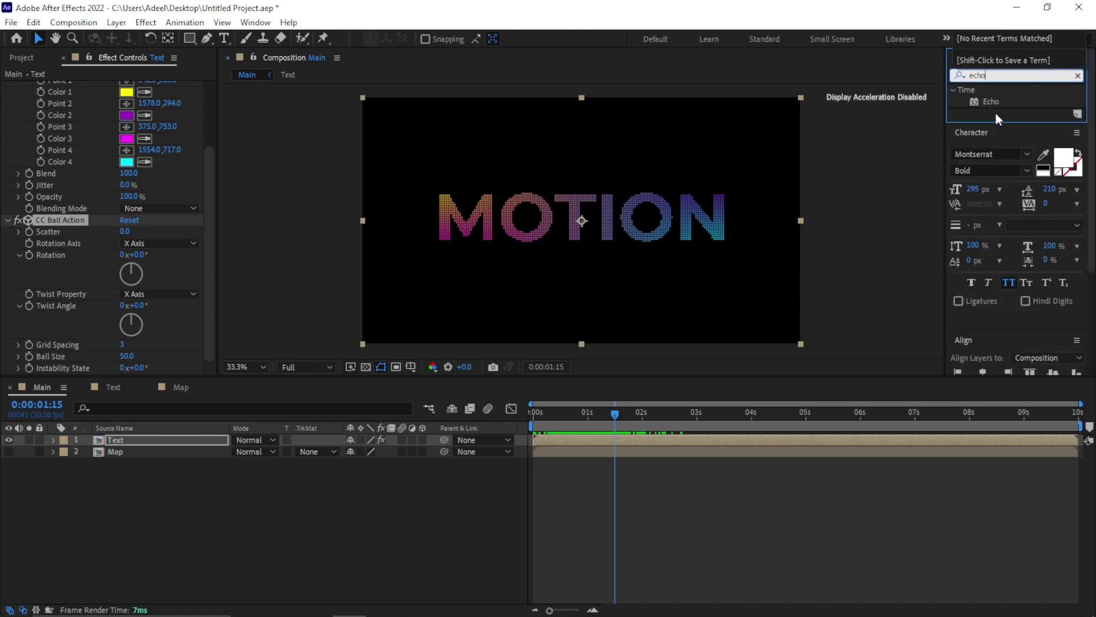
left_click_drag(978, 103, 575, 220)
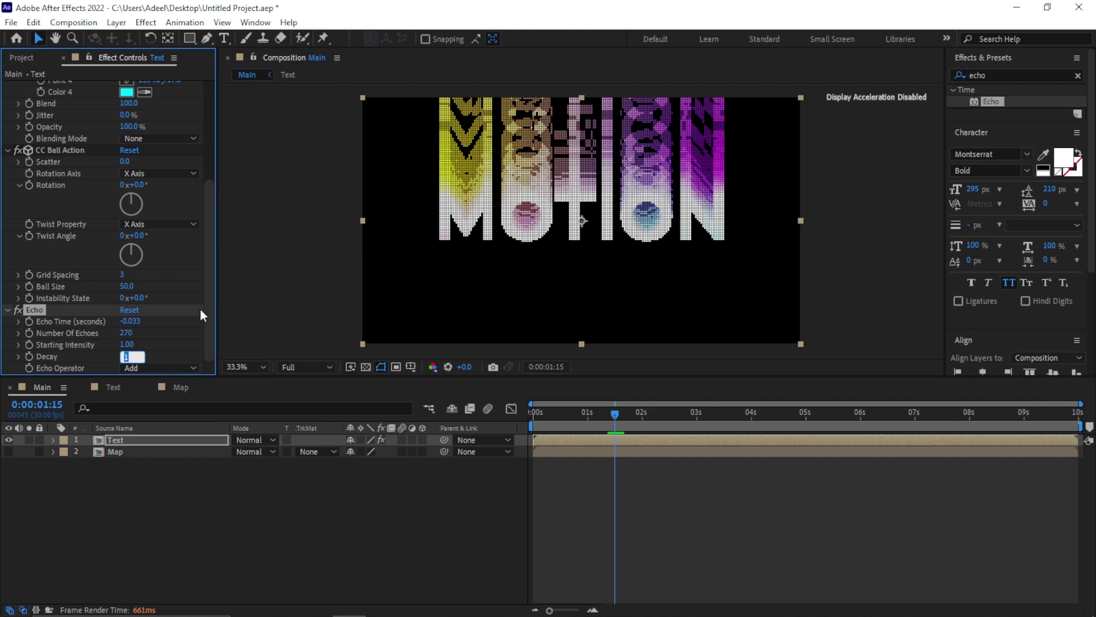
type("0.5")
key("Return")
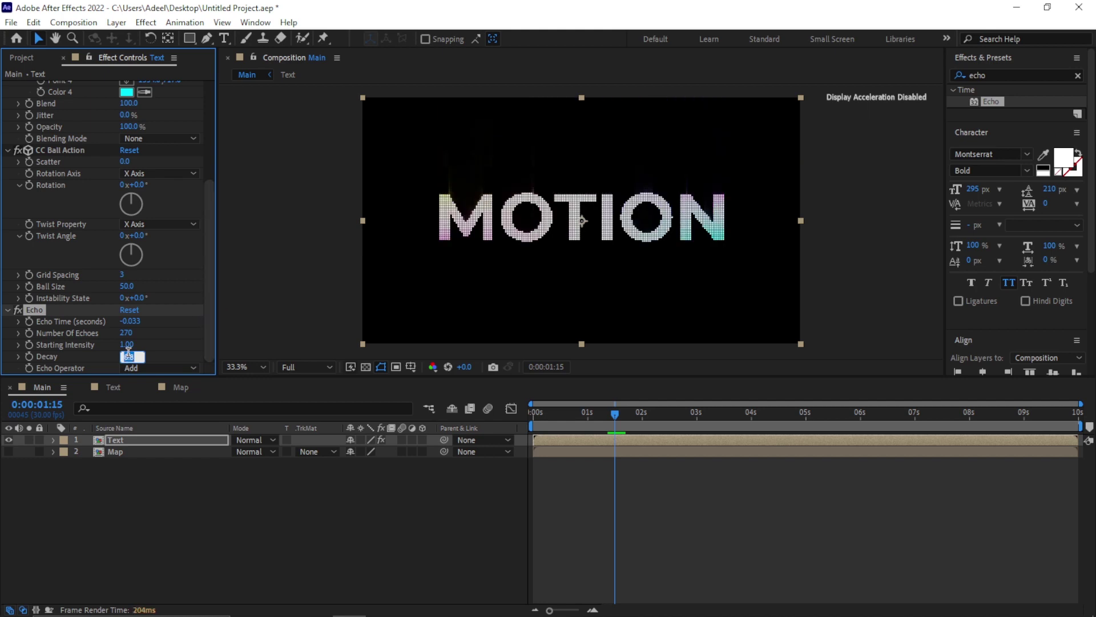
type(".9")
key("Return")
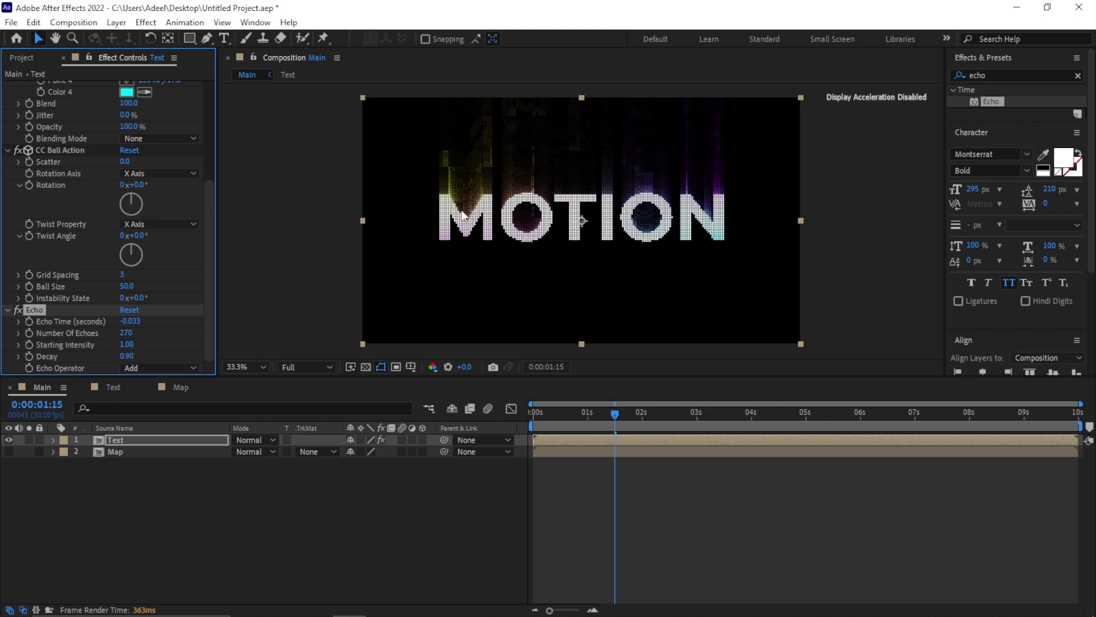
left_click_drag(615, 412, 507, 426)
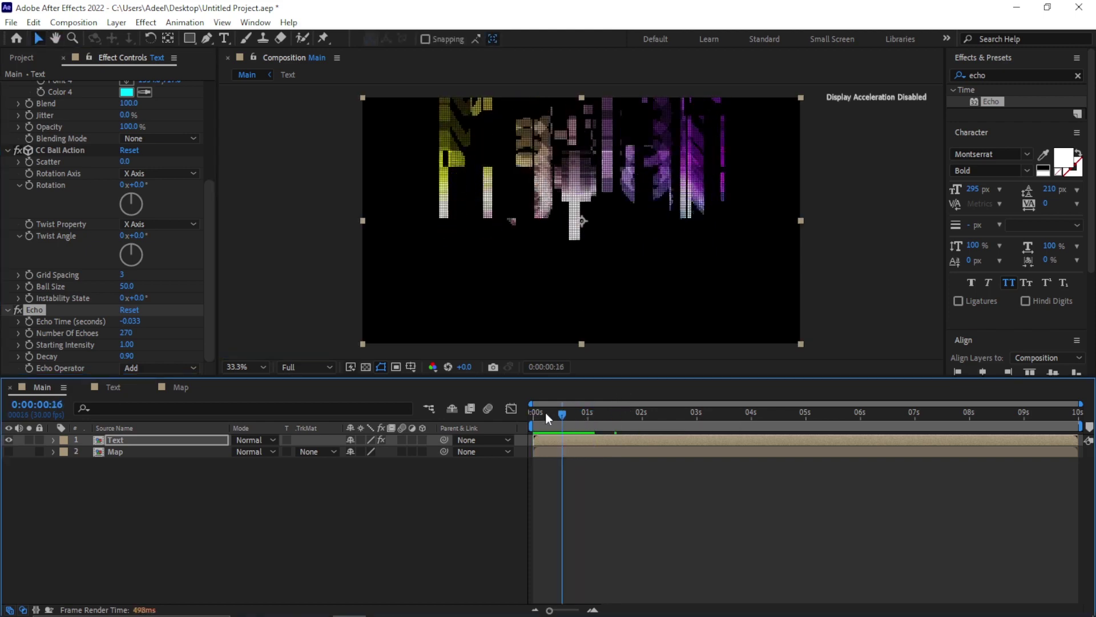
left_click(988, 74)
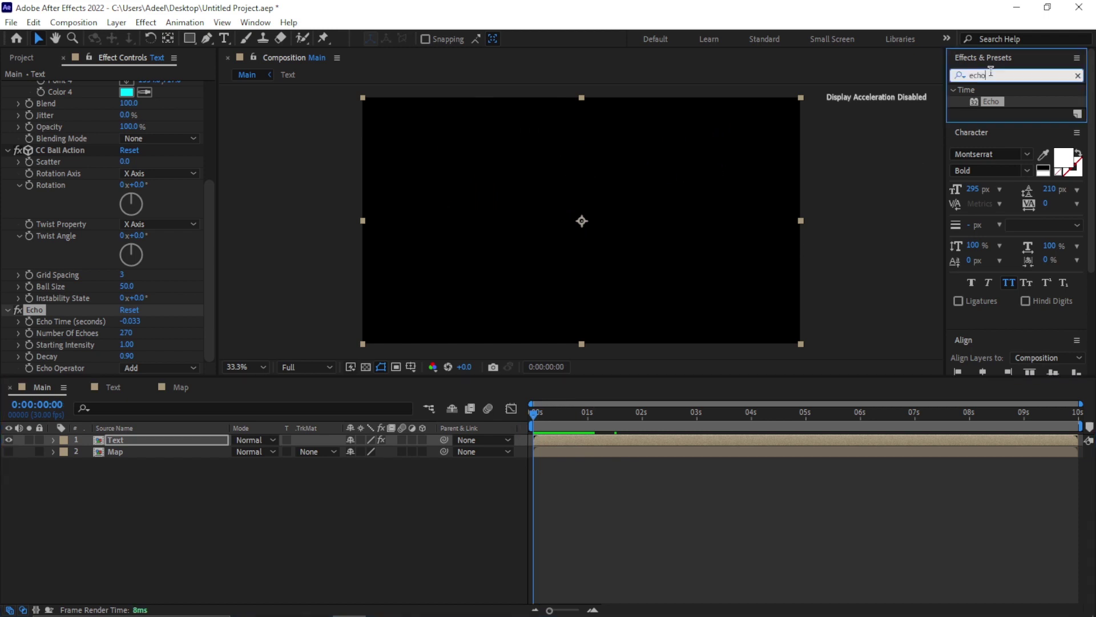
- Apply Glow to the Text layer, try 50 echoes, and preview the result
type("glow")
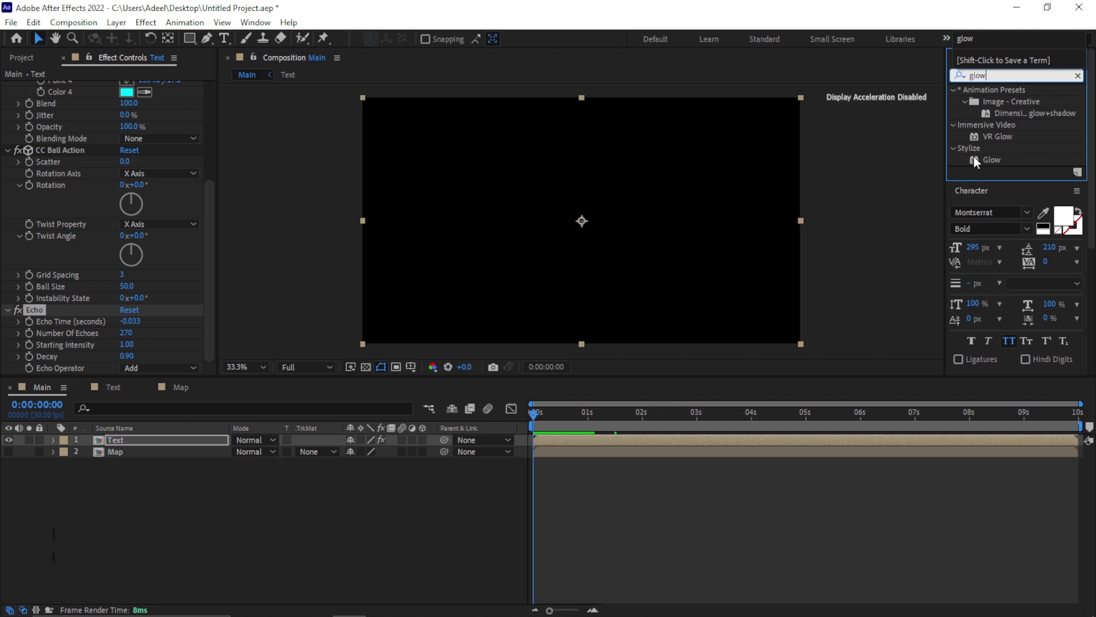
left_click_drag(991, 160, 208, 214)
left_click(126, 210)
type("50")
key("Return")
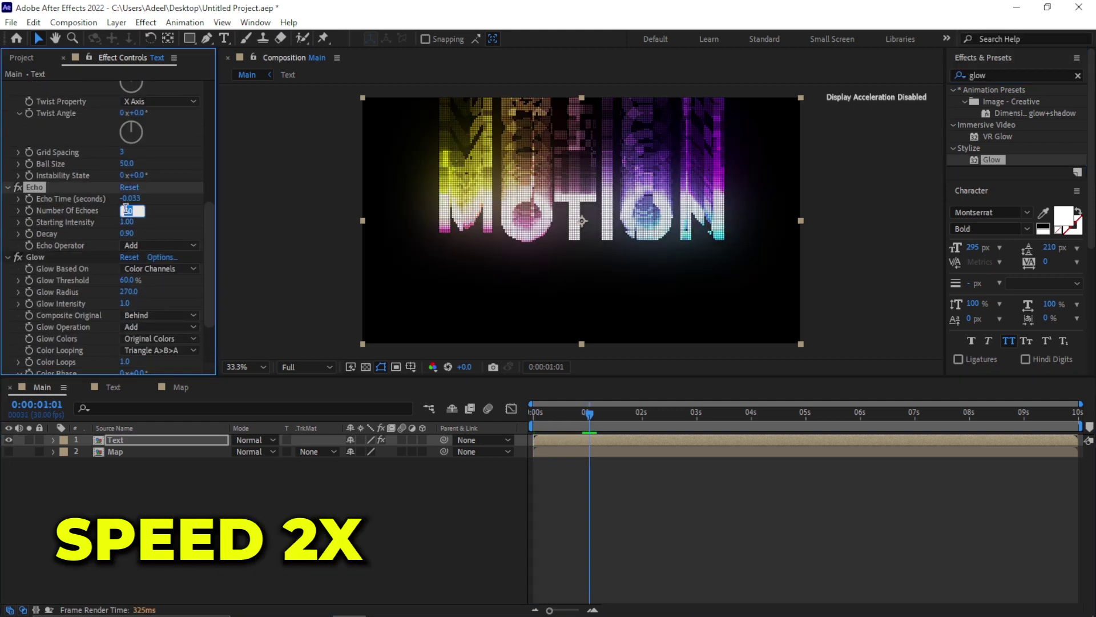
key("Escape")
left_click_drag(589, 413, 660, 420)
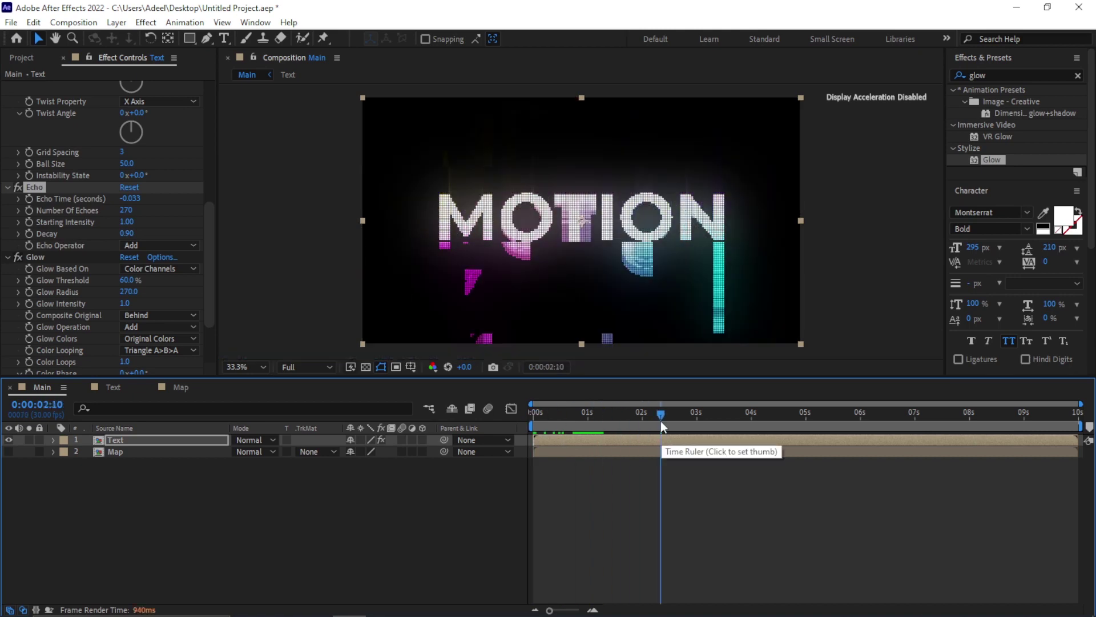
key("space")
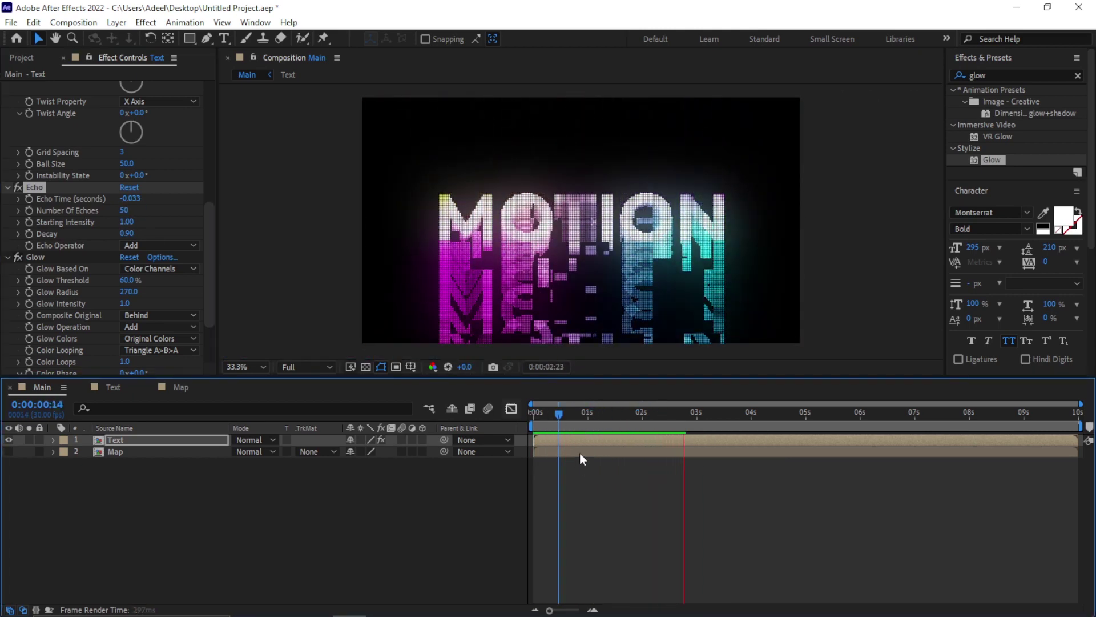
- Reduce Number Of Echoes to 5 and preview the glowing animation
left_click(124, 210)
type("5")
key("Return")
left_click_drag(571, 423, 506, 448)
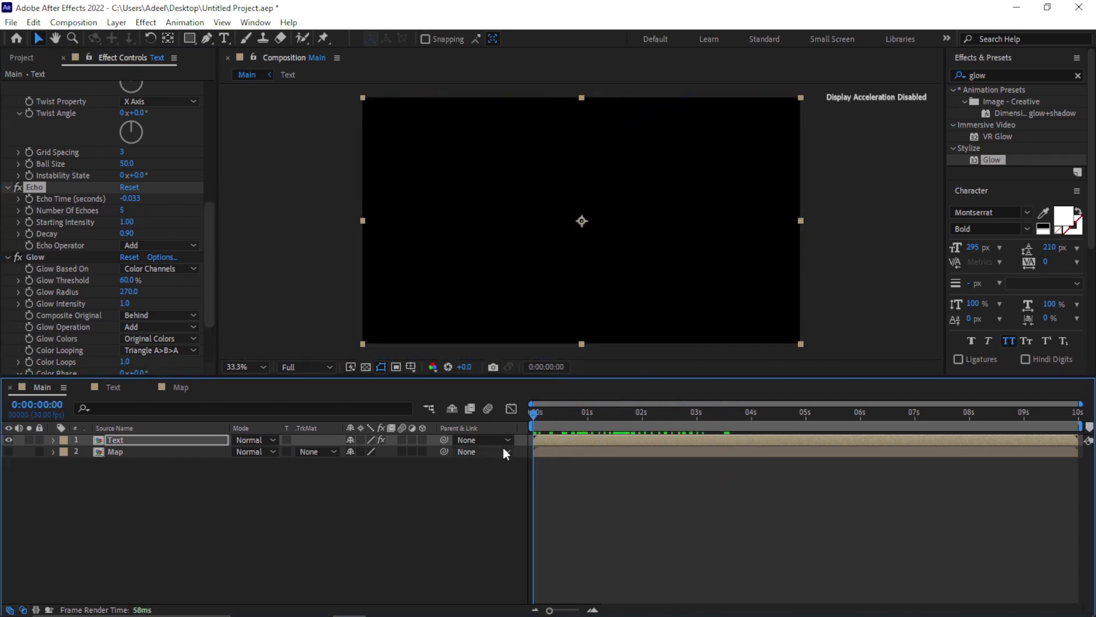
key("space")
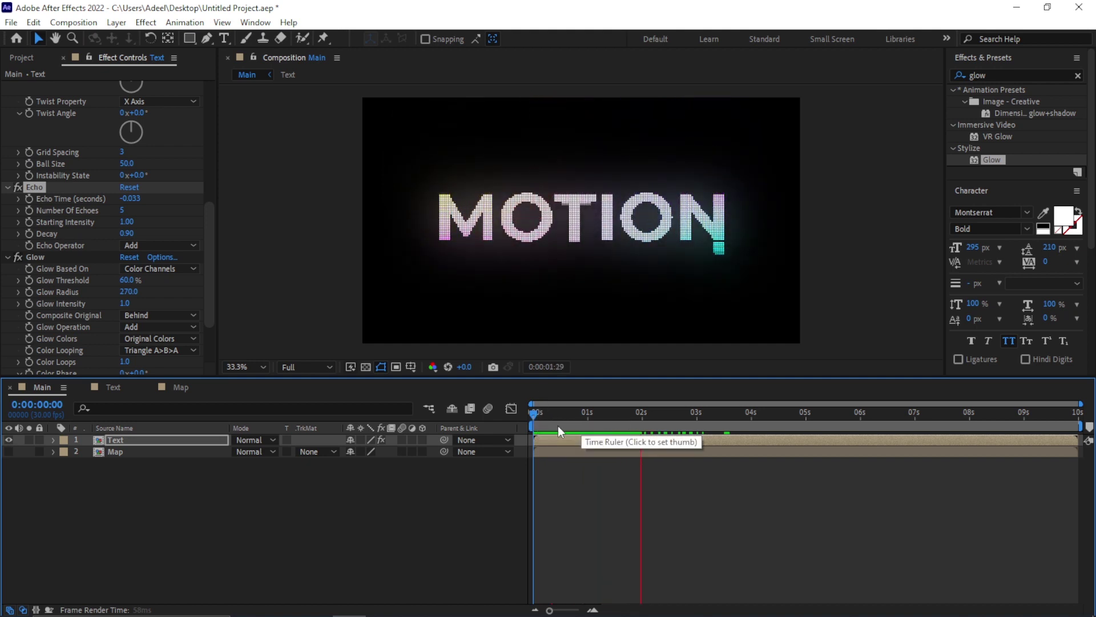
key("space")
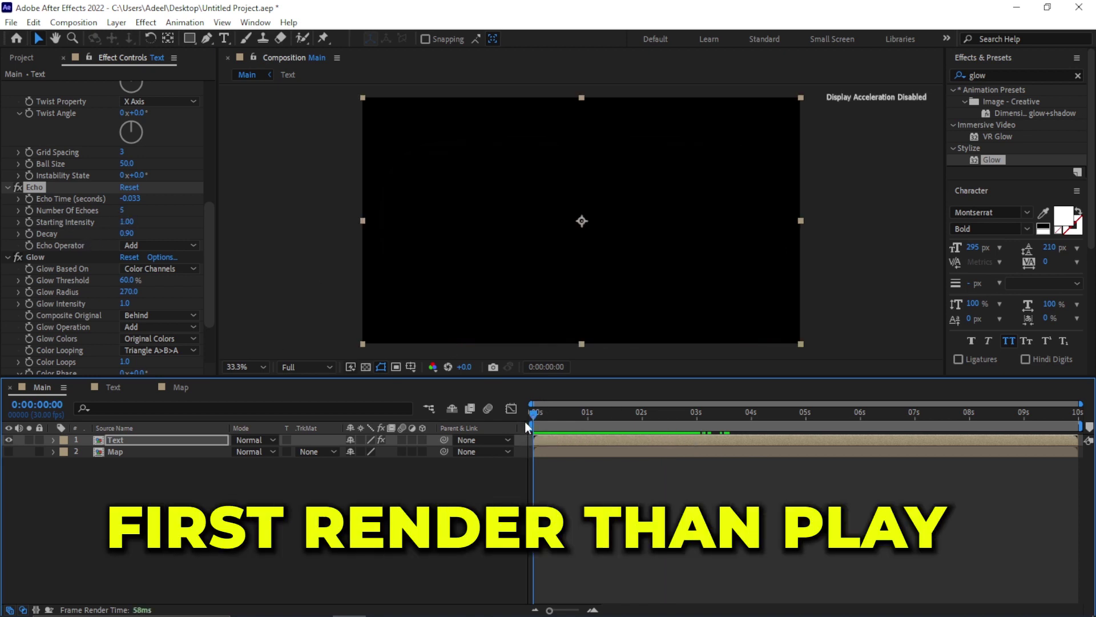
mouse_move(533, 413)
left_mouse_down()
mouse_move(690, 435)
mouse_move(645, 435)
mouse_move(714, 432)
mouse_move(680, 436)
left_mouse_up()
- From the first frame, search 'fast' and apply Fast Box Blur to the Text layer
key("Home")
left_click(119, 441)
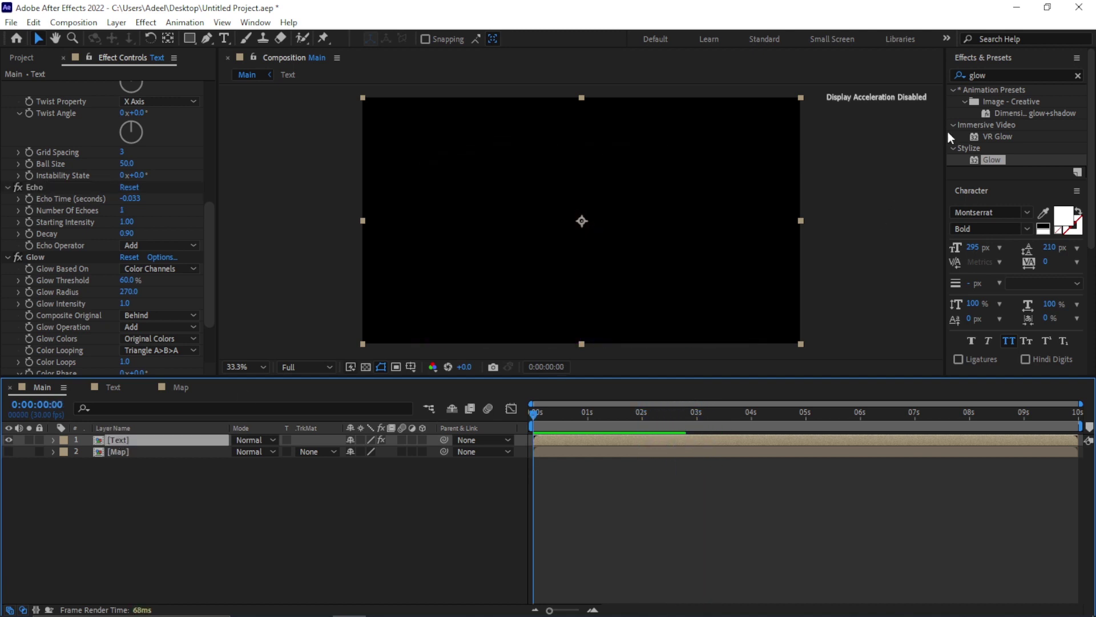
left_click(1019, 74)
left_click(1019, 74)
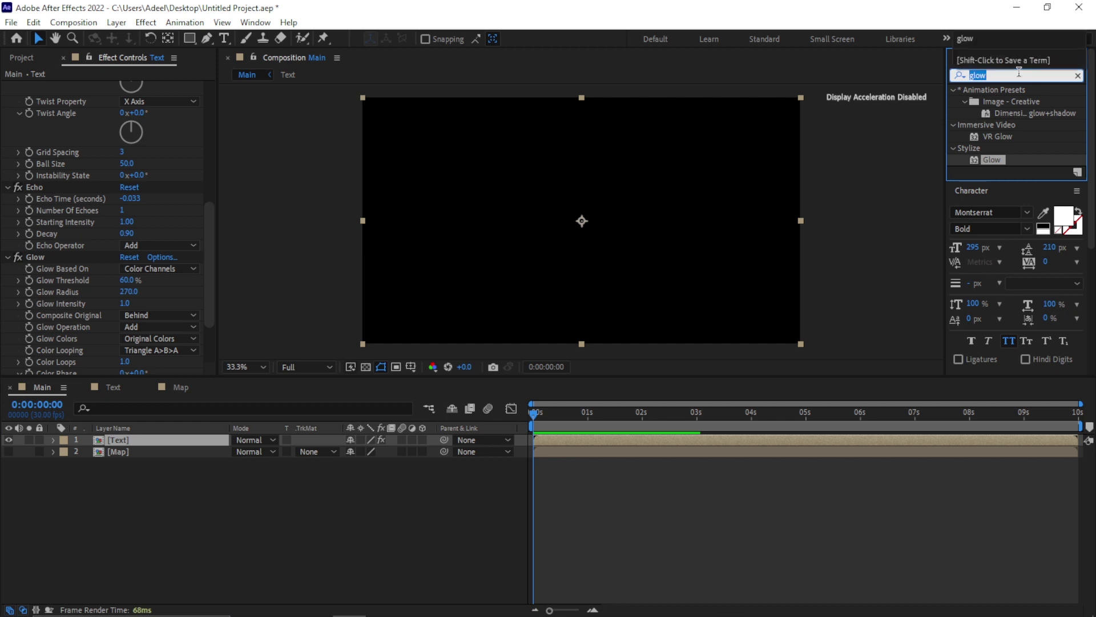
type("fast b")
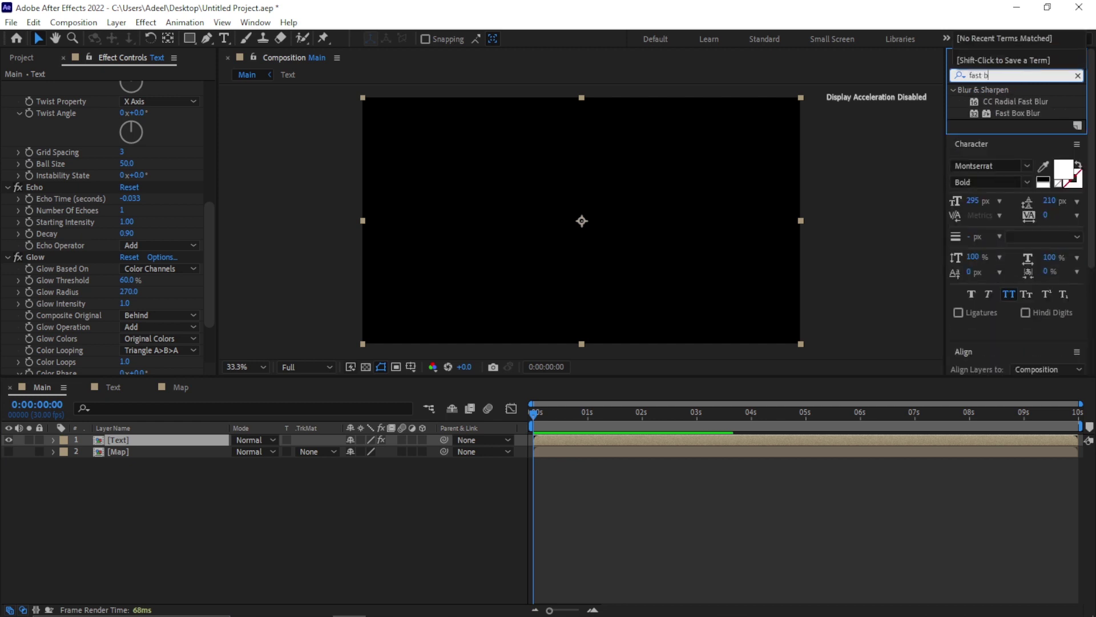
double_click(988, 113)
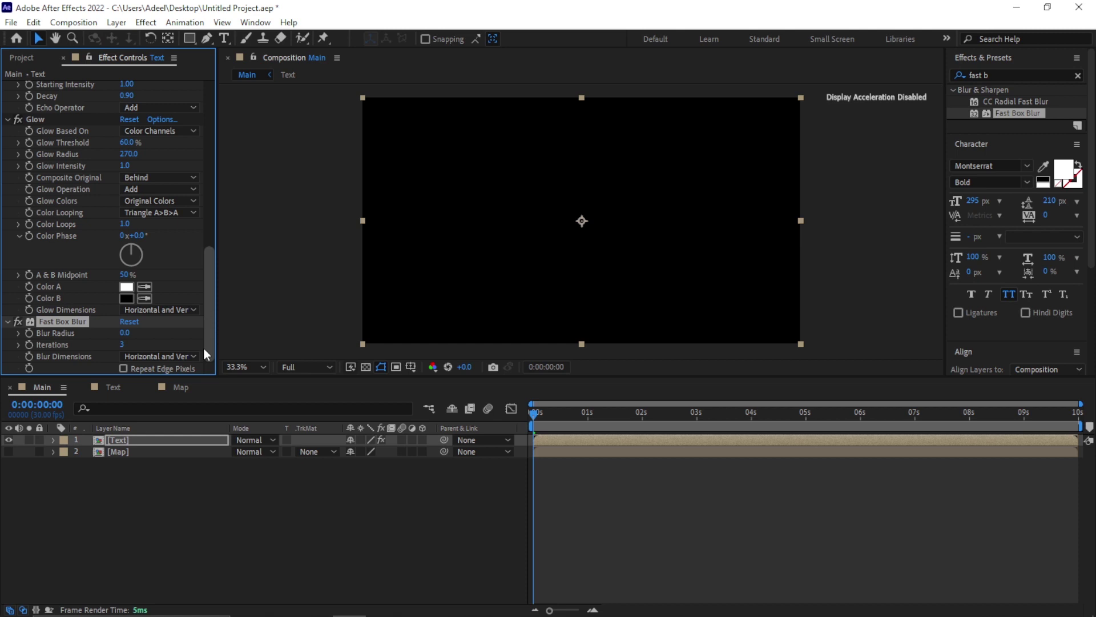
left_click_drag(533, 413, 594, 413)
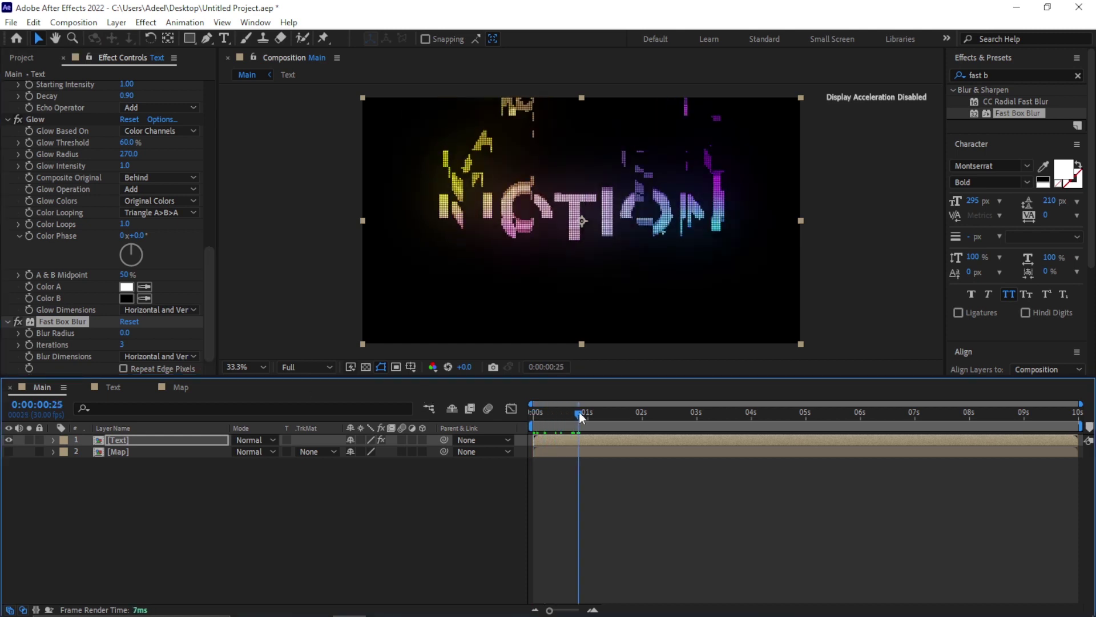
- Set Blur Dimensions to Vertical and Blur Radius to 1.0, then duplicate the Text layer
left_click(171, 356)
left_click(166, 399)
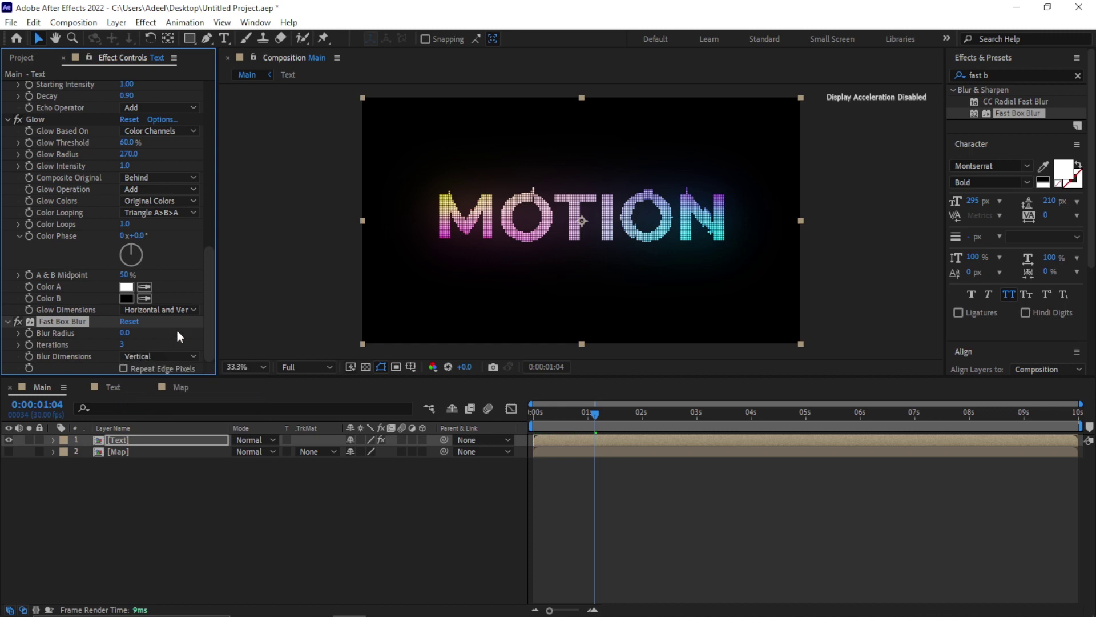
left_click(125, 332)
left_click(534, 416)
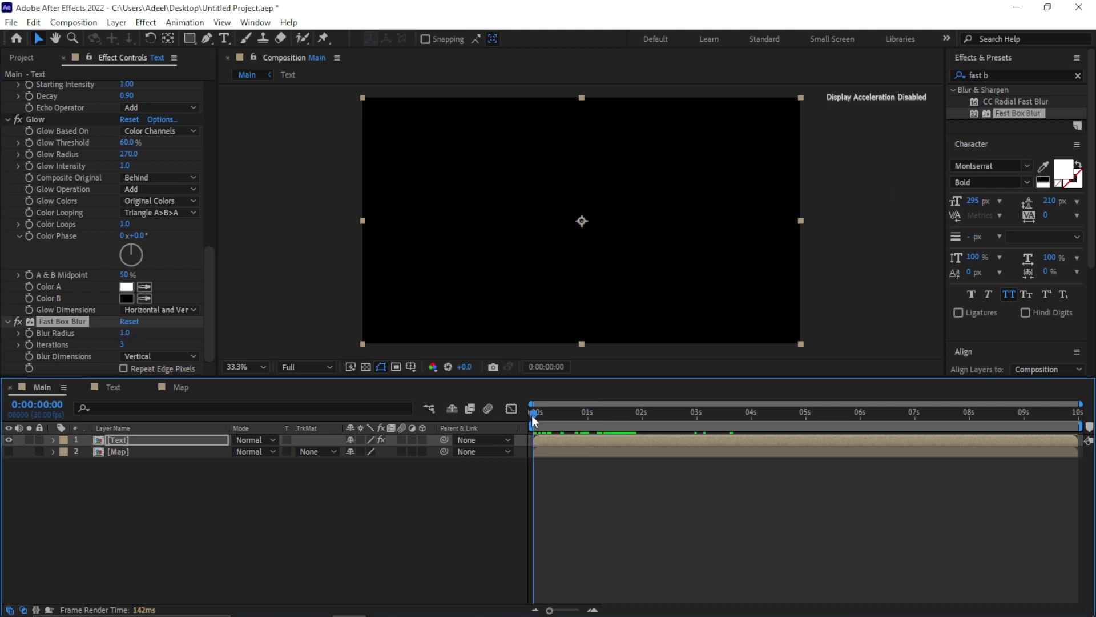
left_click(138, 495)
left_click(126, 437)
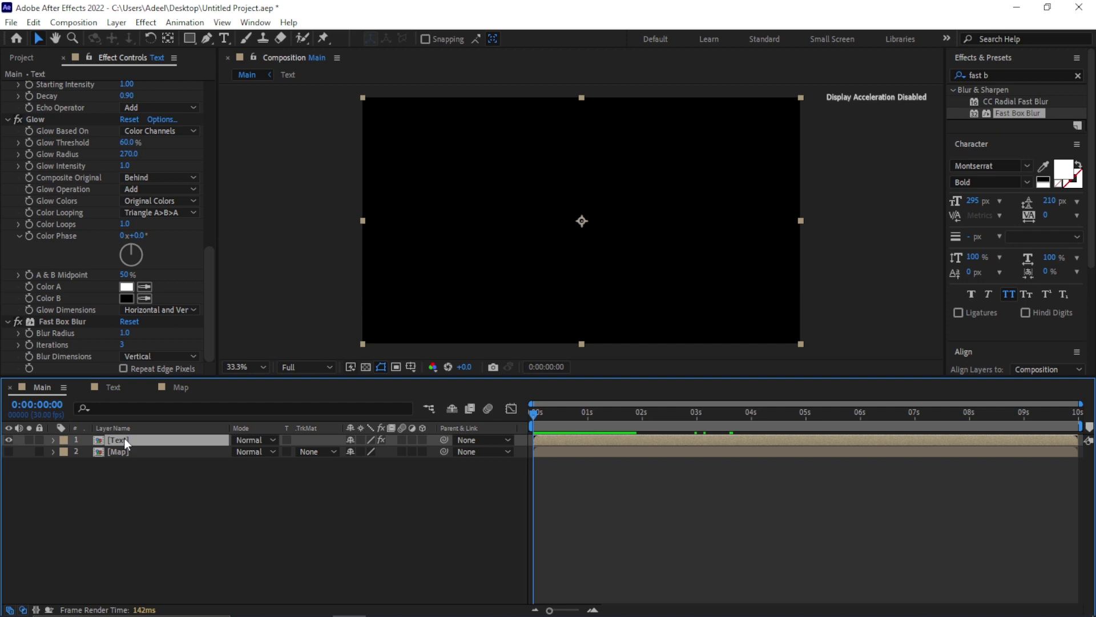
key("ctrl+d")
key("ctrl+d")
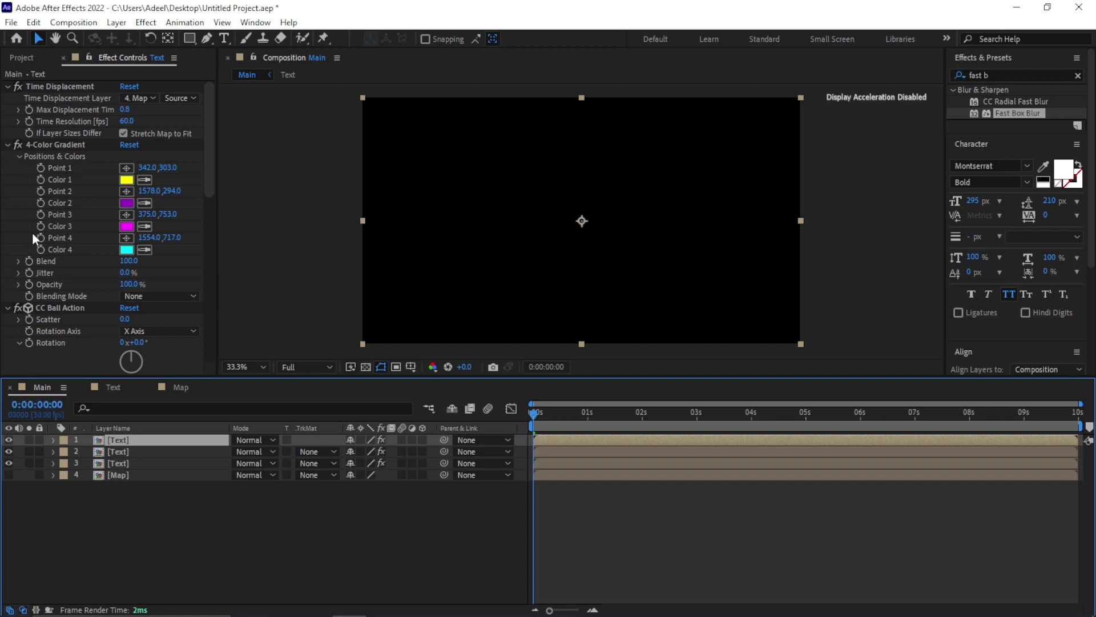
- Collapse the effects and disable 4-Color Gradient, CC Ball Action and Echo on the top copy
left_click(8, 145)
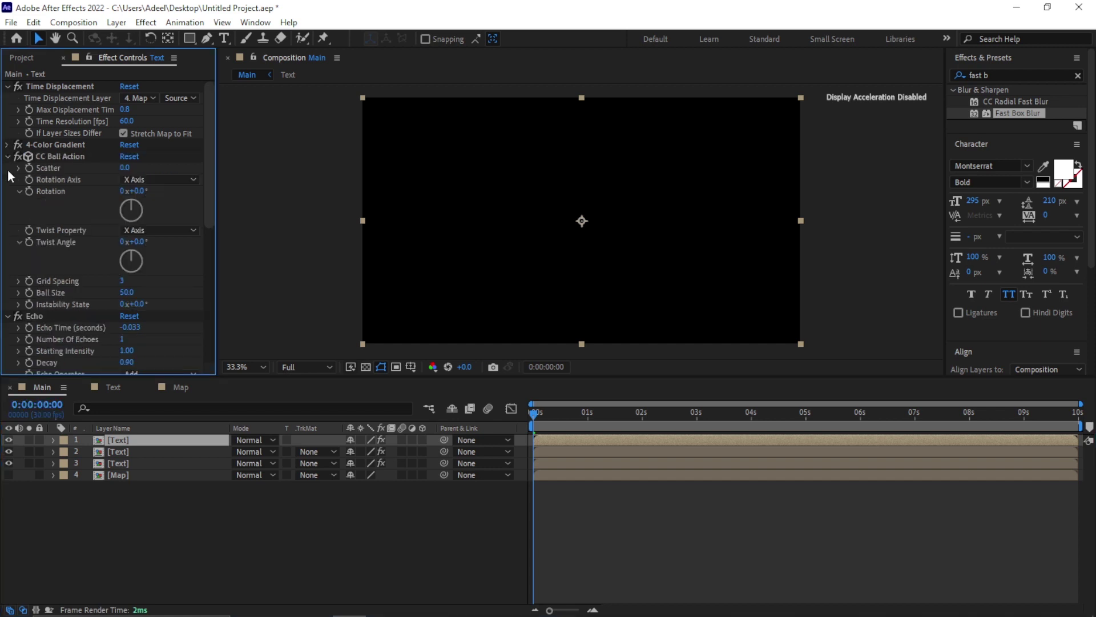
left_click(9, 157)
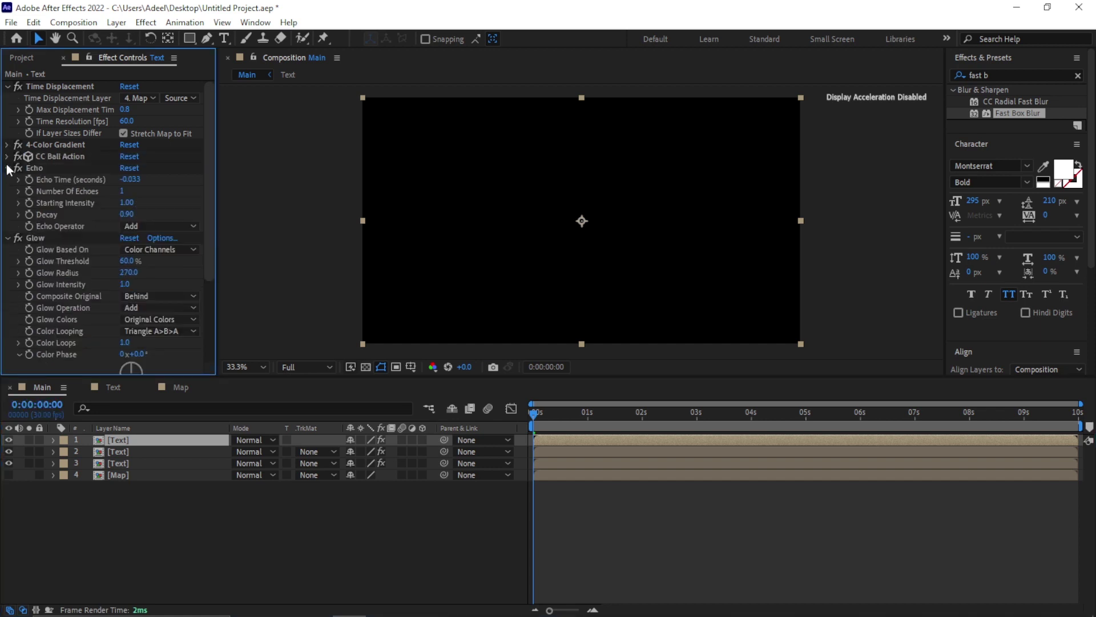
left_click(7, 167)
left_click(7, 180)
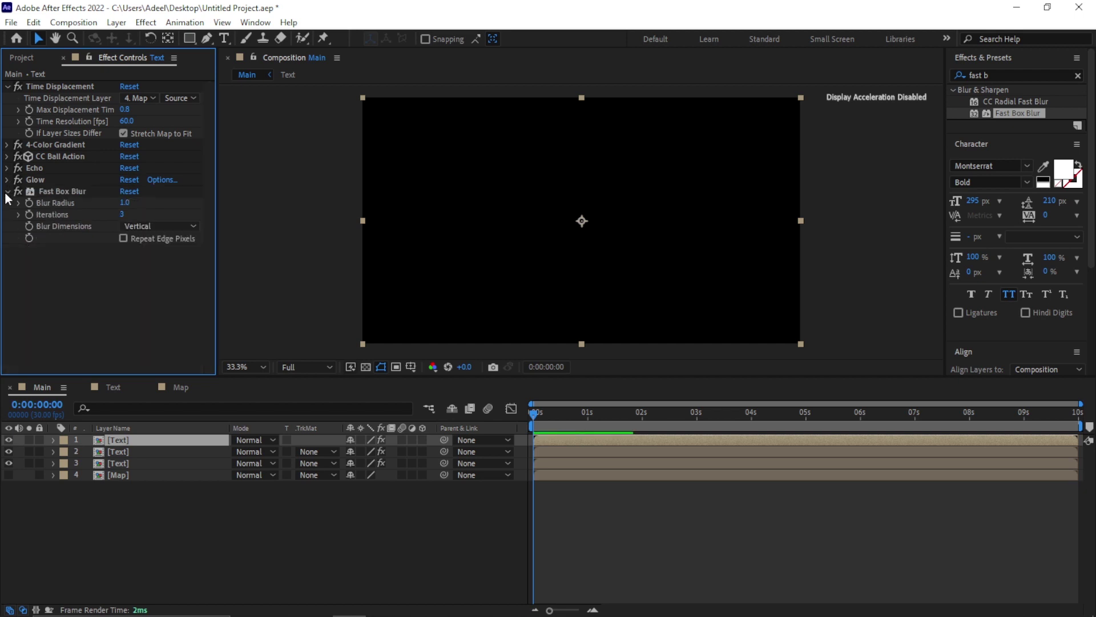
left_click(18, 145)
left_click(17, 156)
left_click(18, 168)
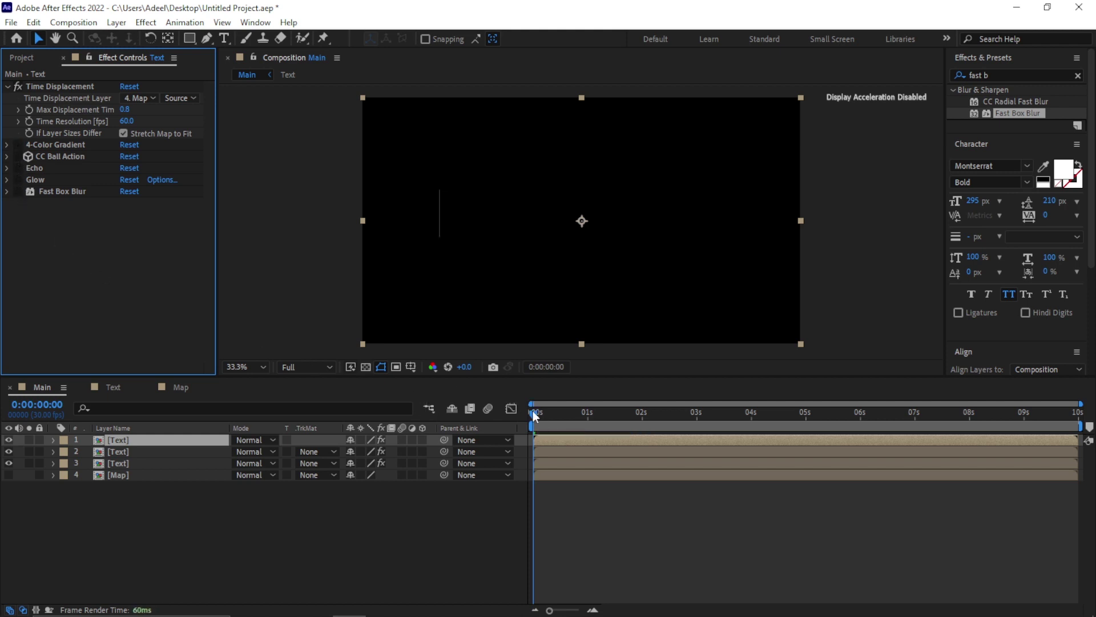
left_click_drag(531, 415, 595, 424)
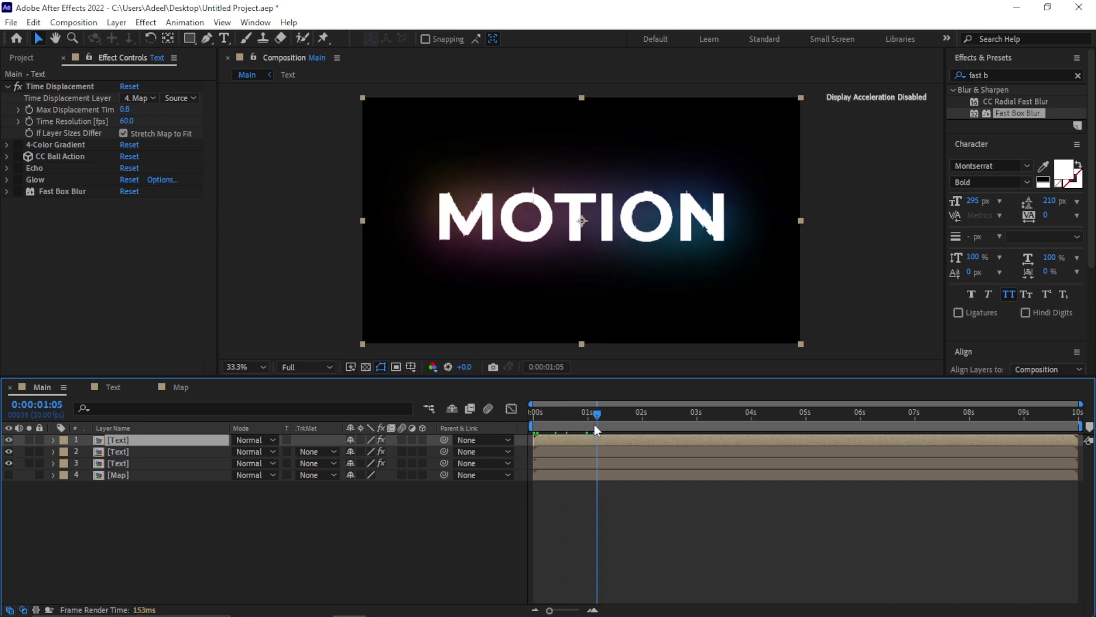
- Offset the top Text copy a few frames later and preview the glitching title
left_click_drag(595, 425, 558, 436)
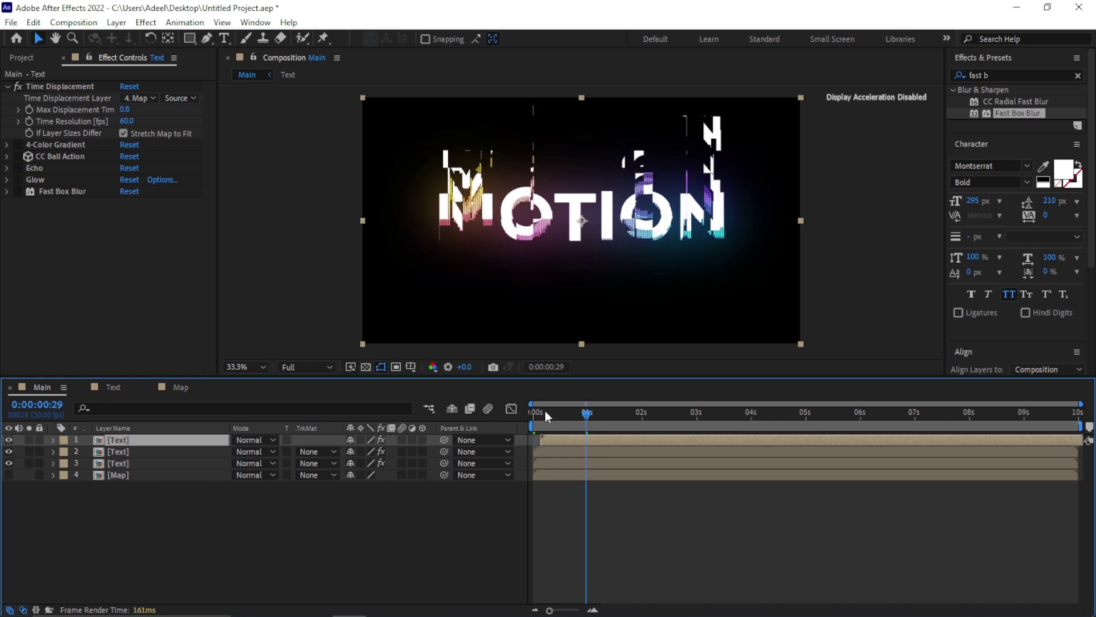
key("Home")
key("space")
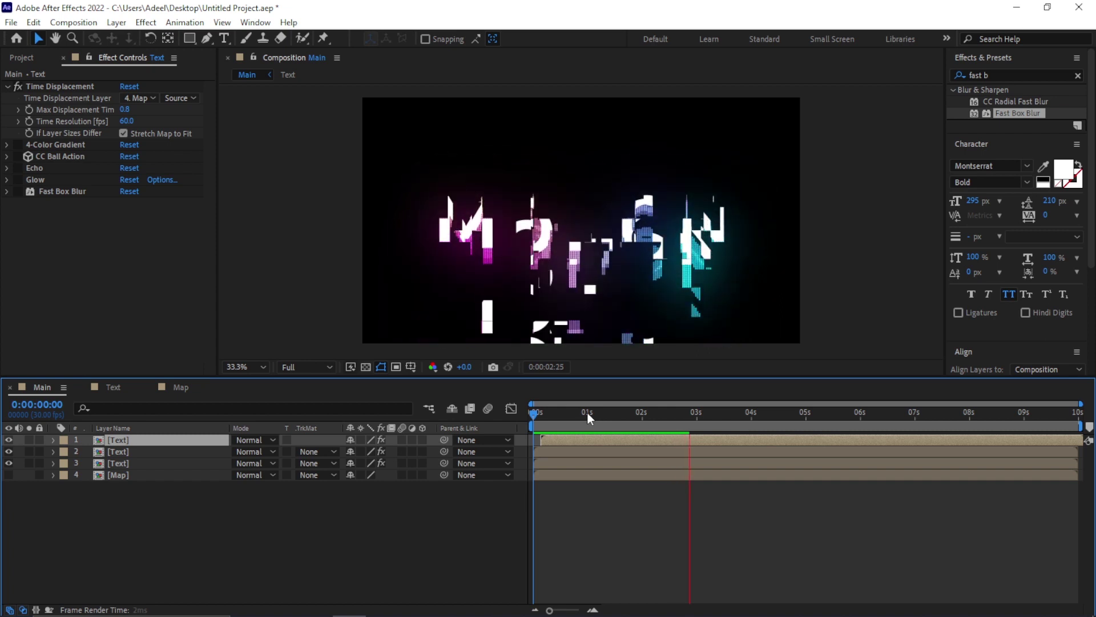
left_click_drag(587, 412, 528, 419)
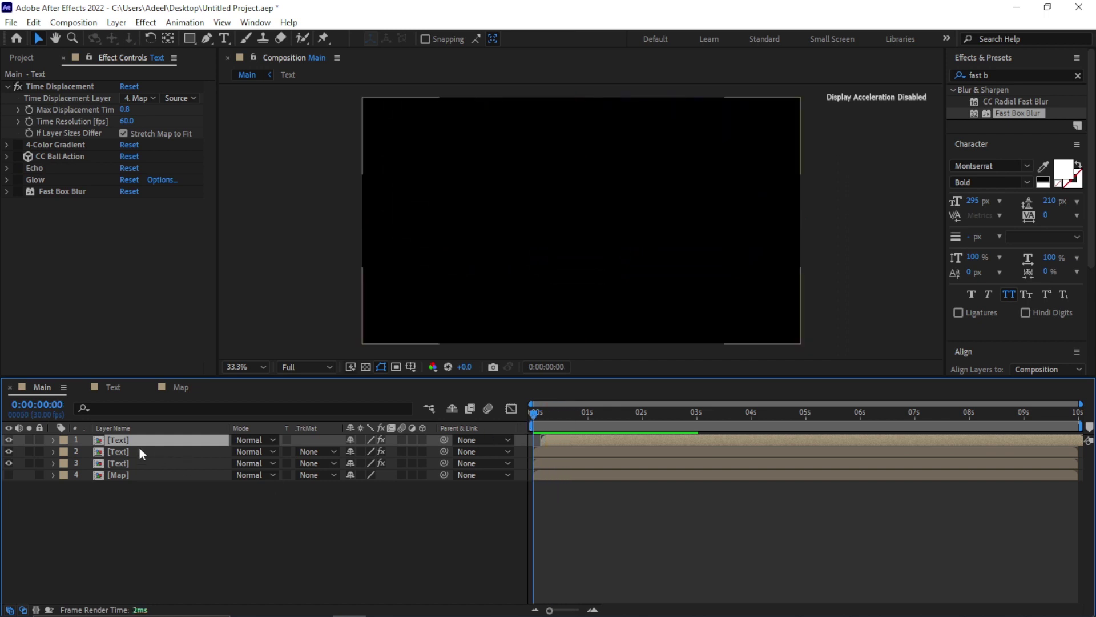
left_click(124, 451)
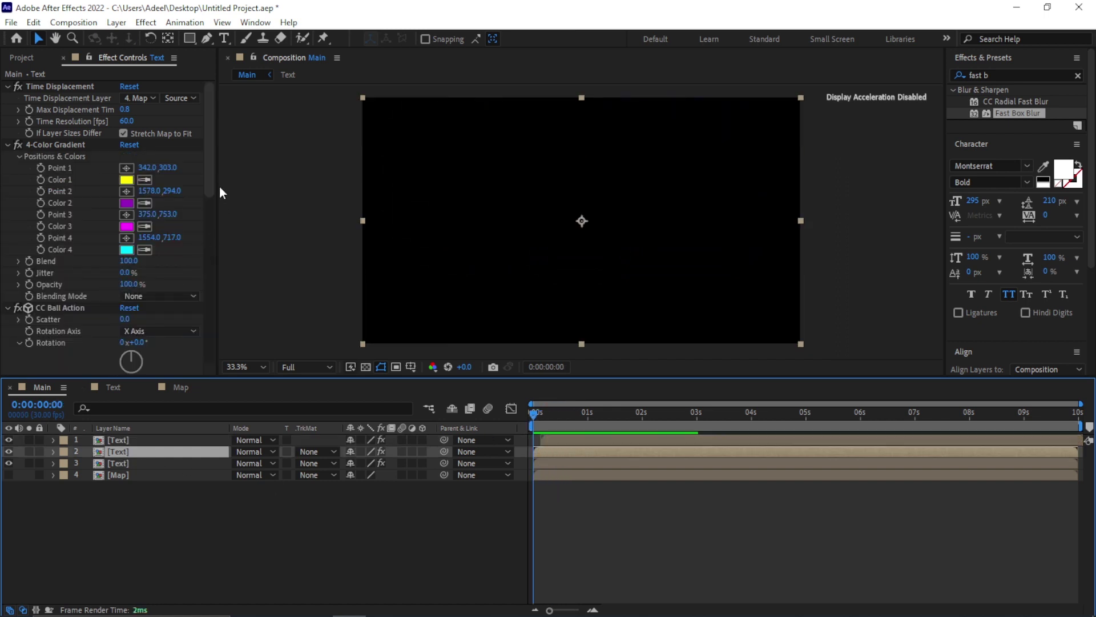
- Set the second Text layer's CC Ball Action Ball Size to 10 and review the glitch
left_click_drag(209, 185, 221, 264)
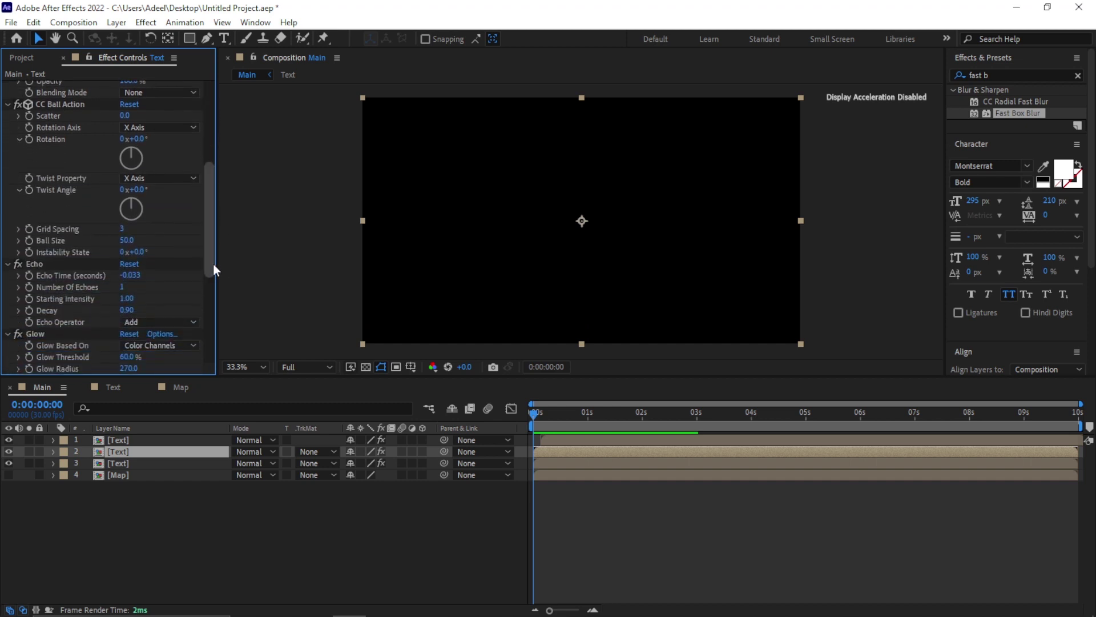
left_click_drag(211, 262, 211, 229)
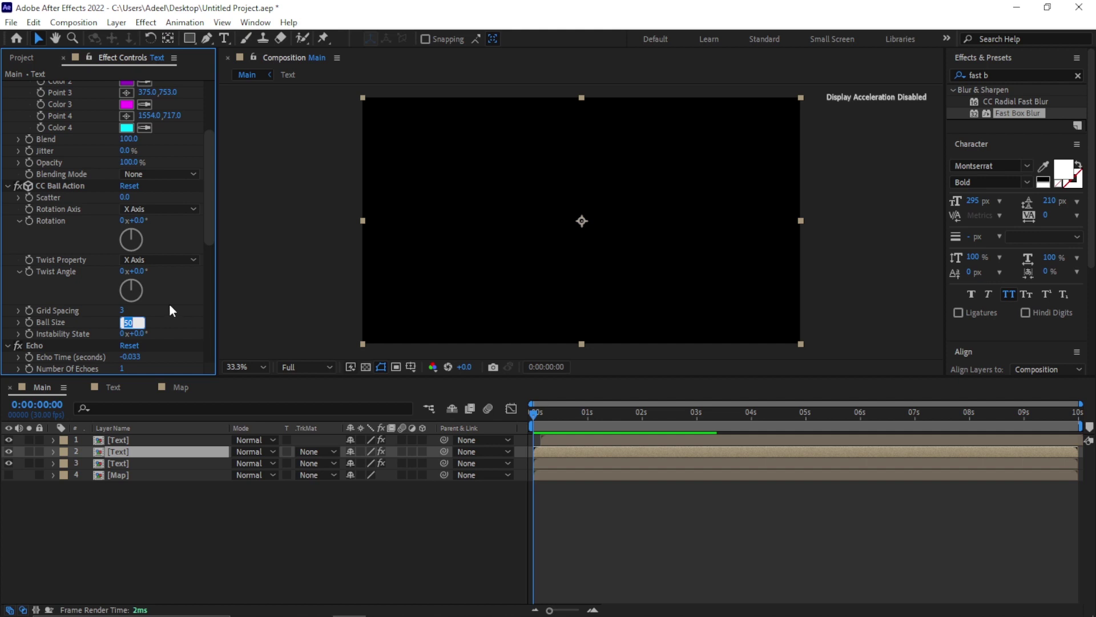
type("10")
key("Return")
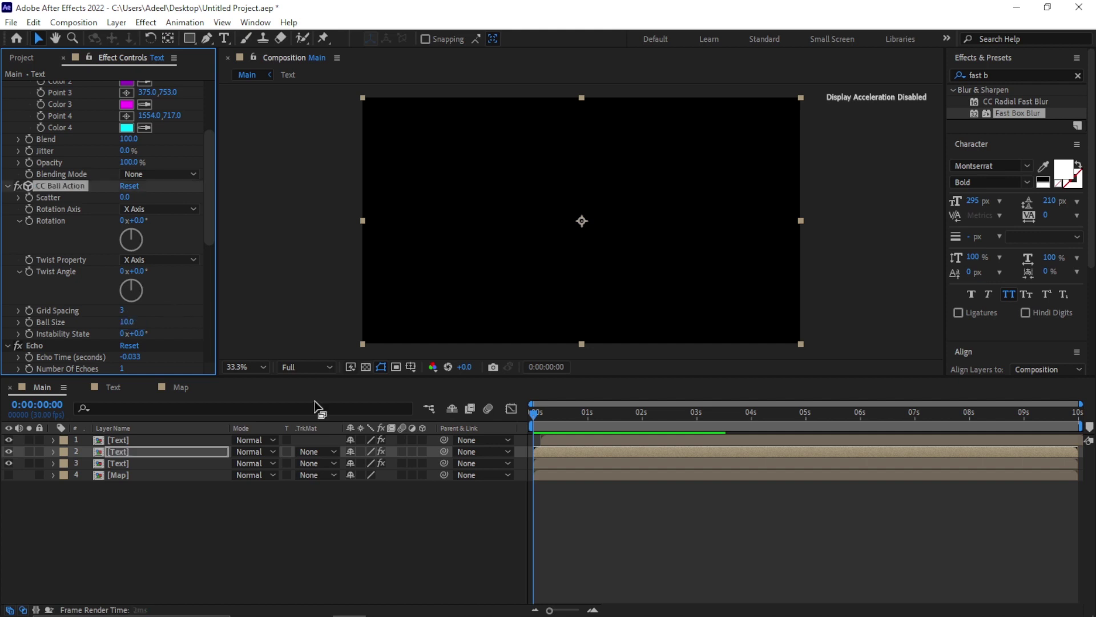
left_click_drag(535, 417, 577, 419)
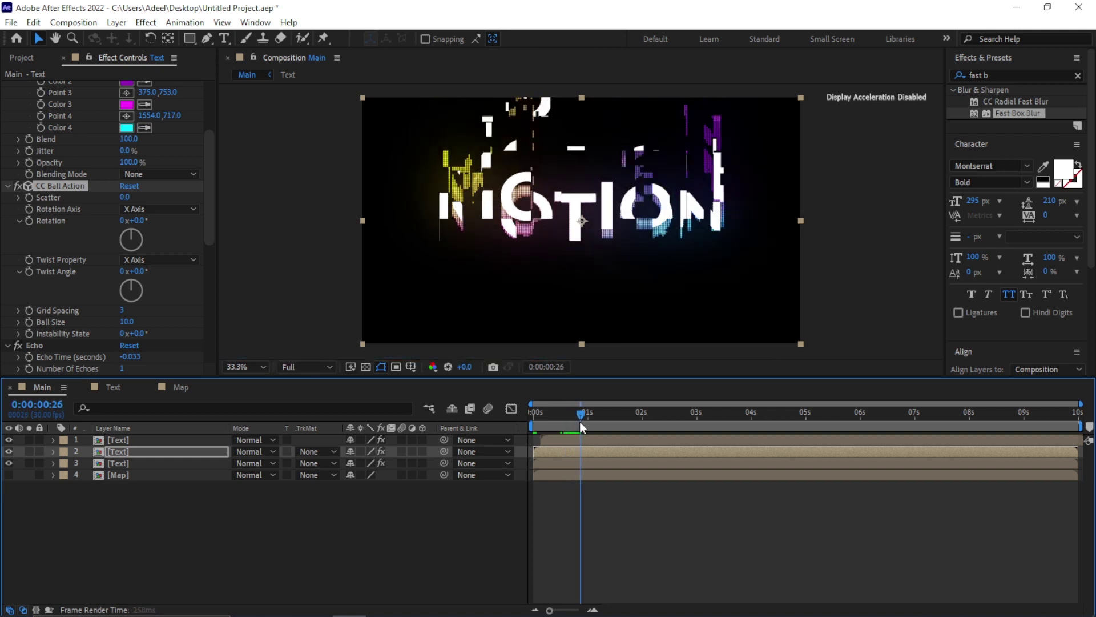
left_click_drag(577, 419, 581, 420)
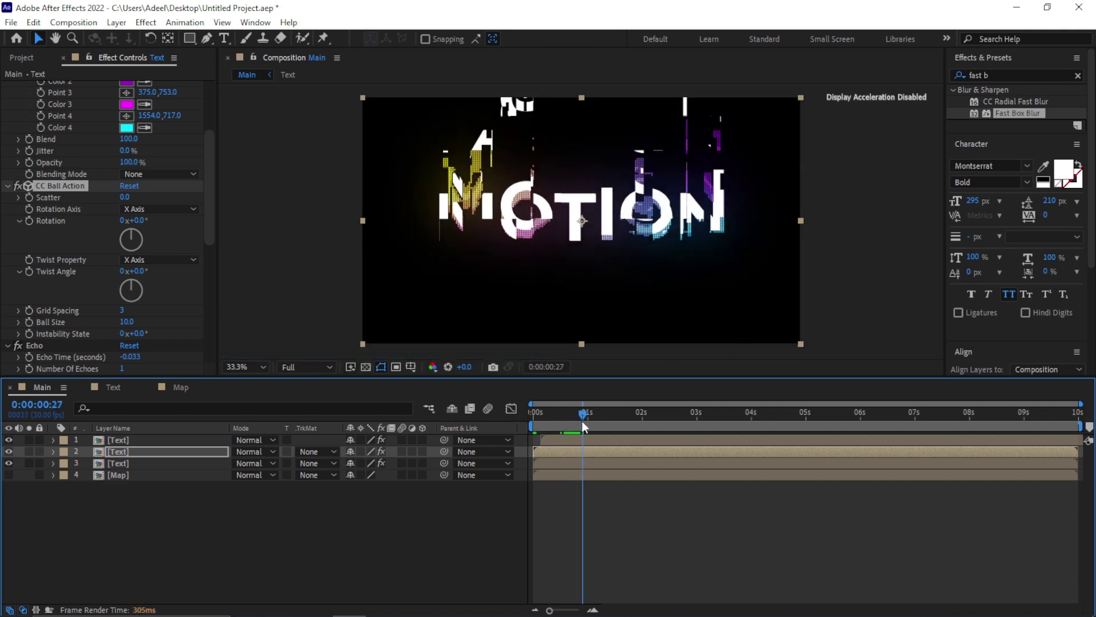
mouse_move(581, 420)
left_mouse_down()
mouse_move(684, 401)
mouse_move(533, 403)
left_mouse_up()
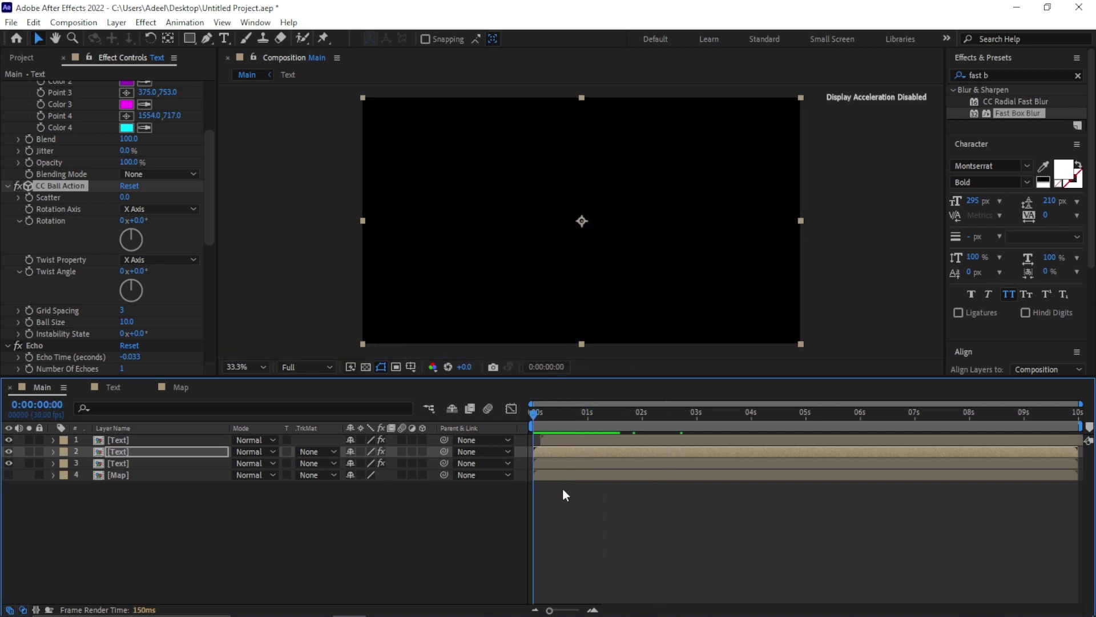
key("space")
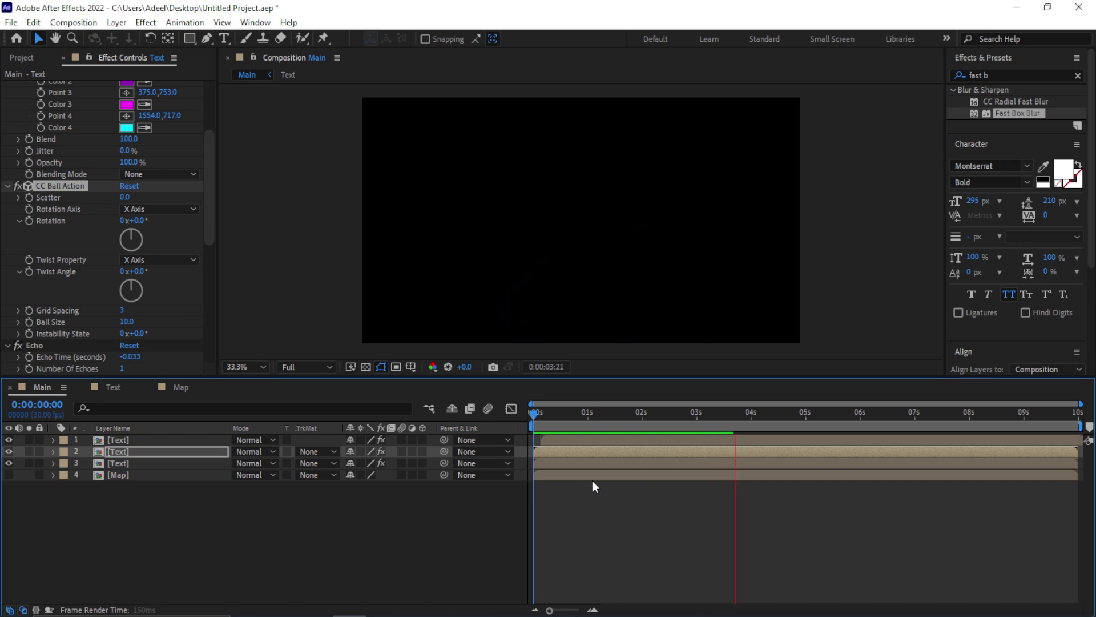
key("space")
key("space")
key("space")
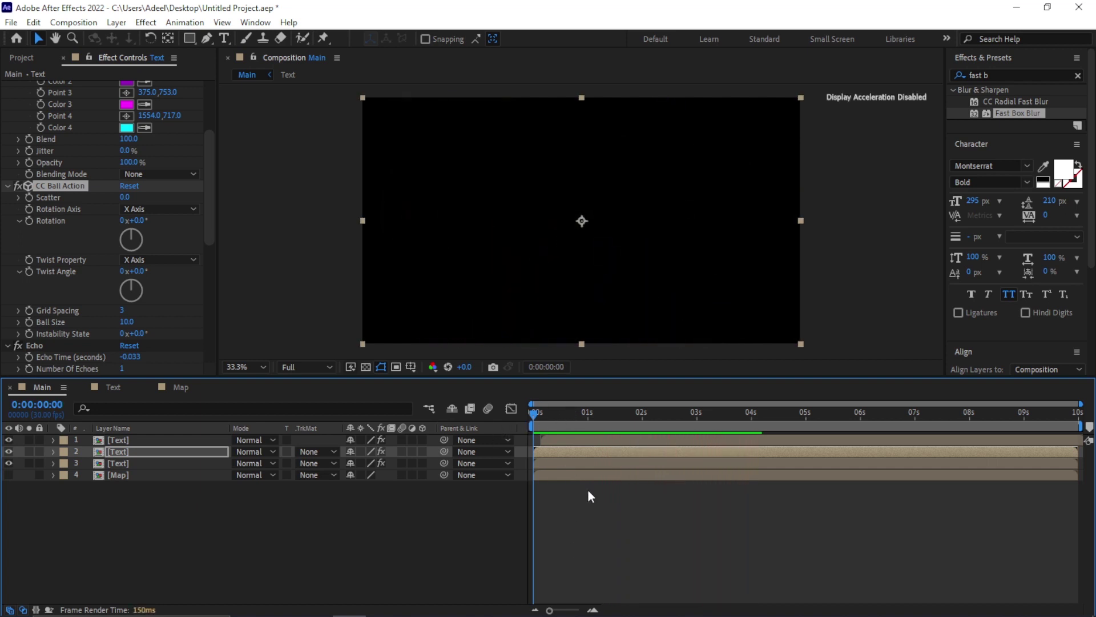
key("space")
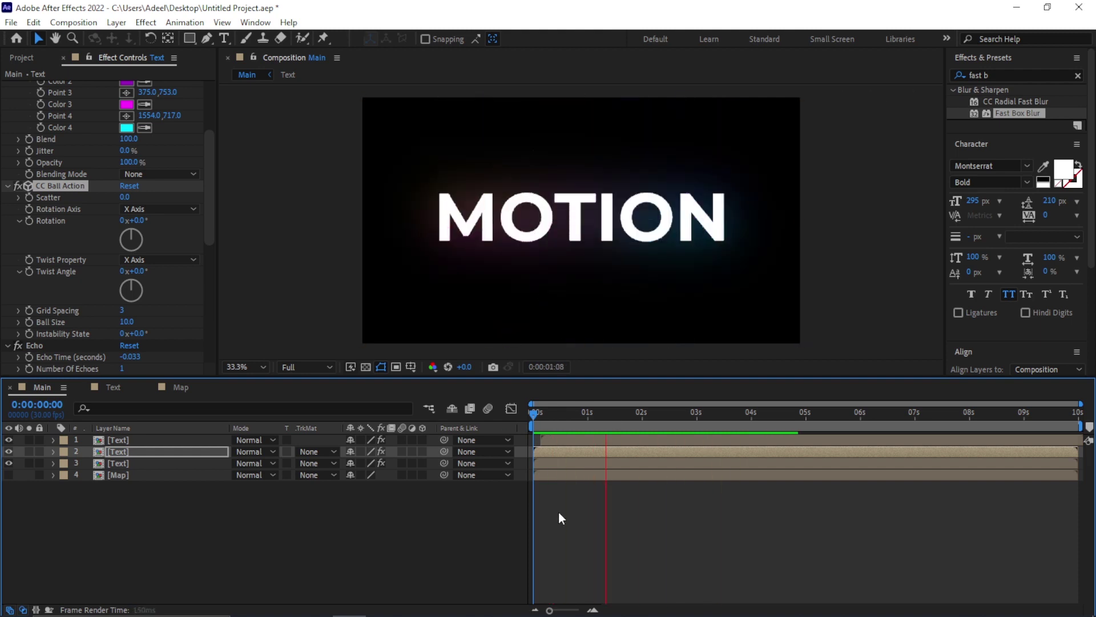
key("space")
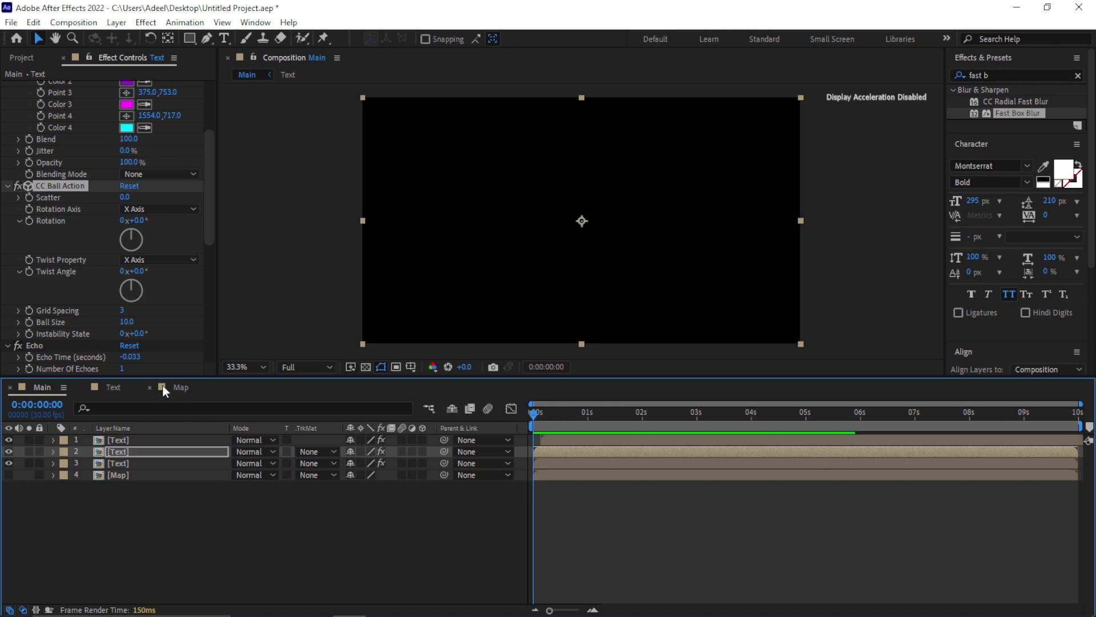
- Tweak the Map comp's Fractal Noise Evolution, then return to Main and preview
left_click(180, 389)
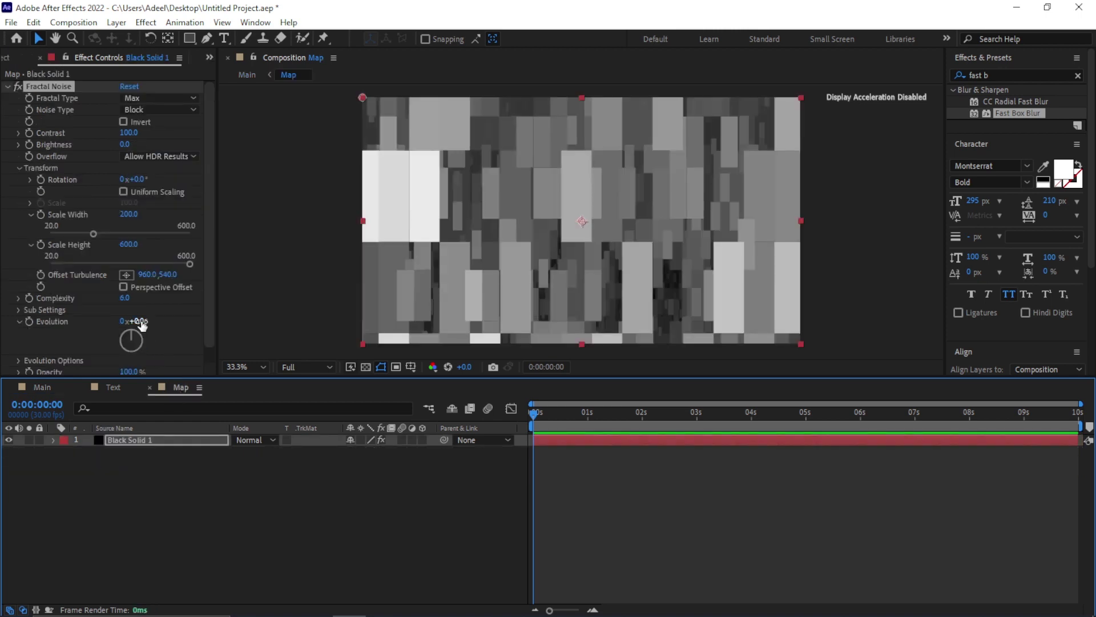
left_click_drag(142, 324, 191, 331)
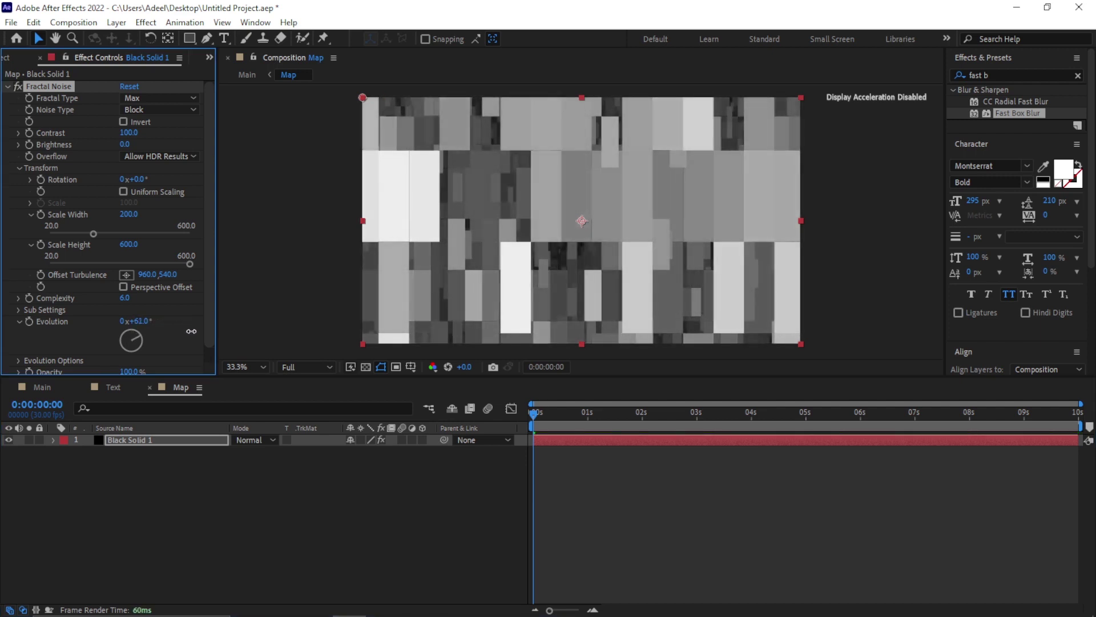
left_click_drag(192, 330, 159, 339)
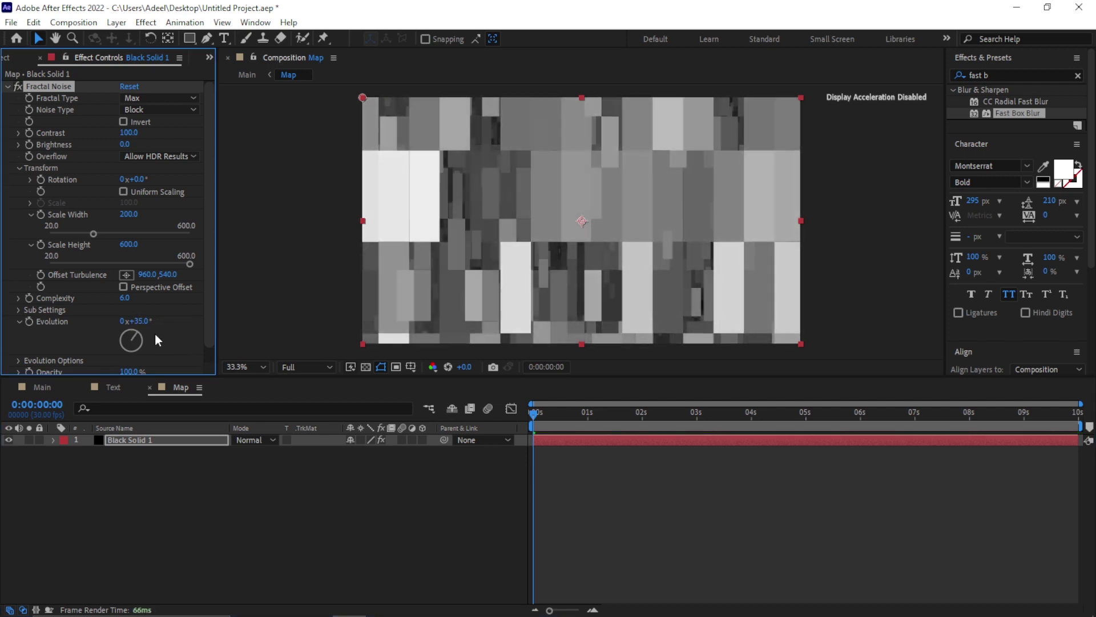
left_click(42, 388)
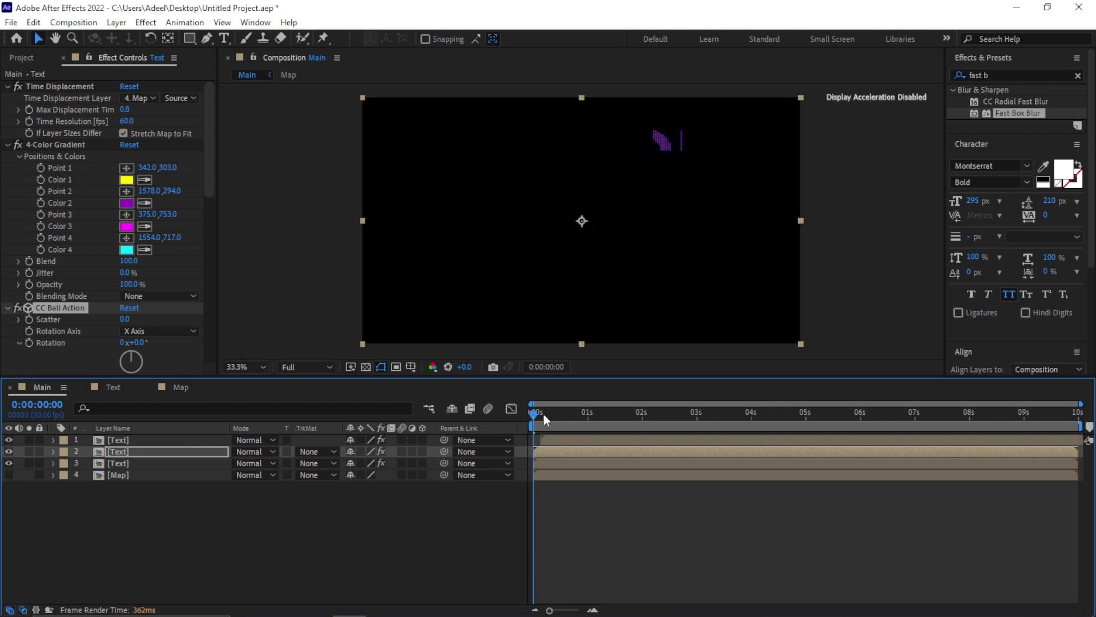
key("space")
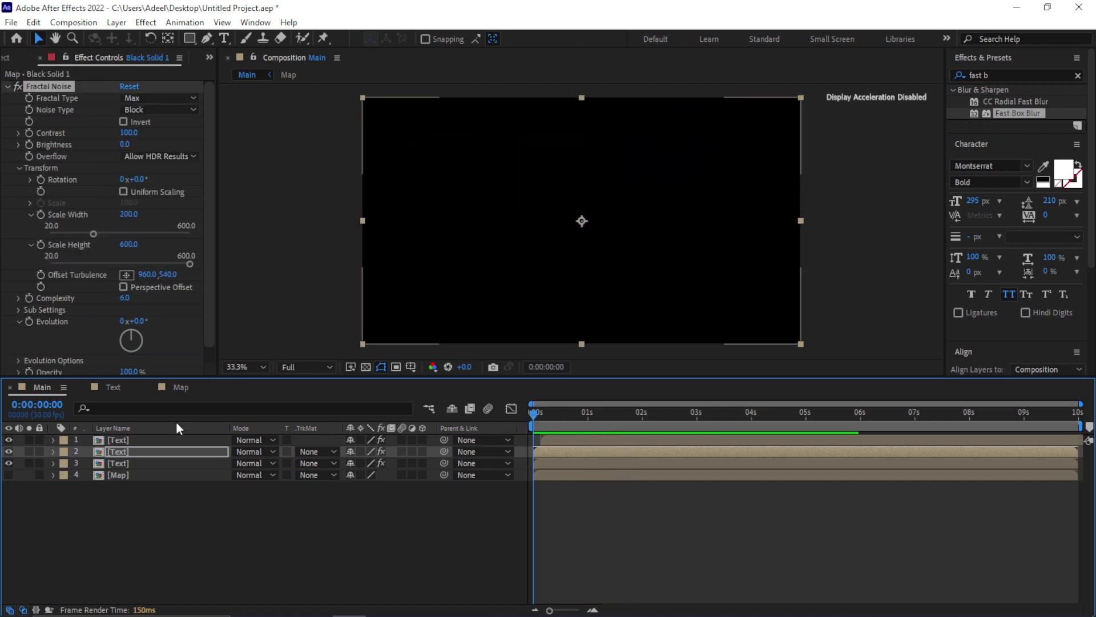
- In the Text comp at 0:25, type 'graphics' as a new line below MOTION
left_click(113, 386)
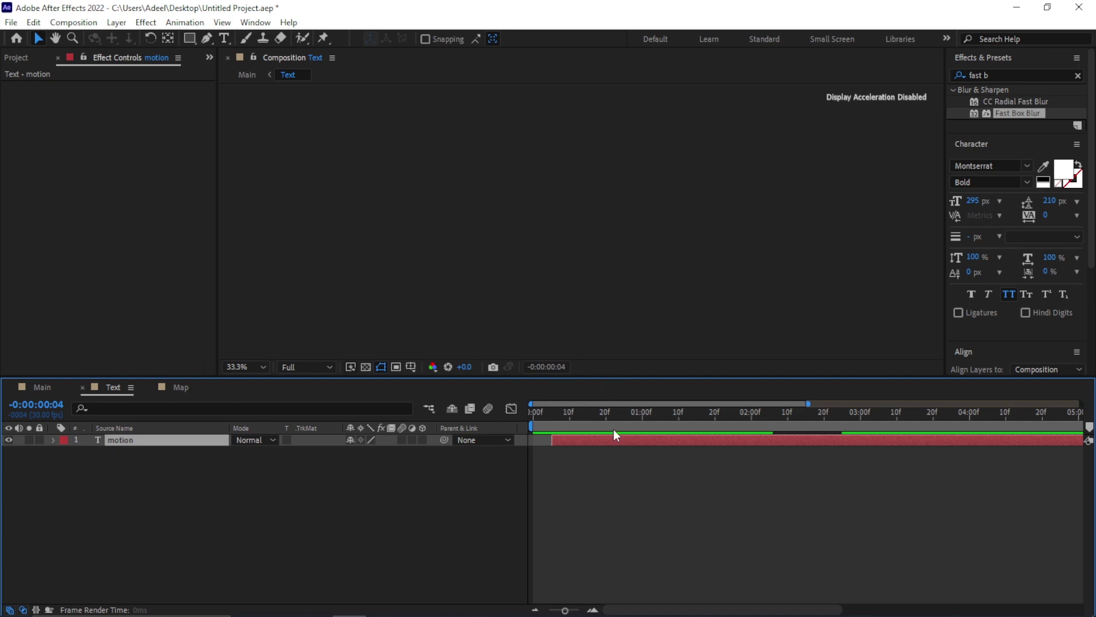
key("u")
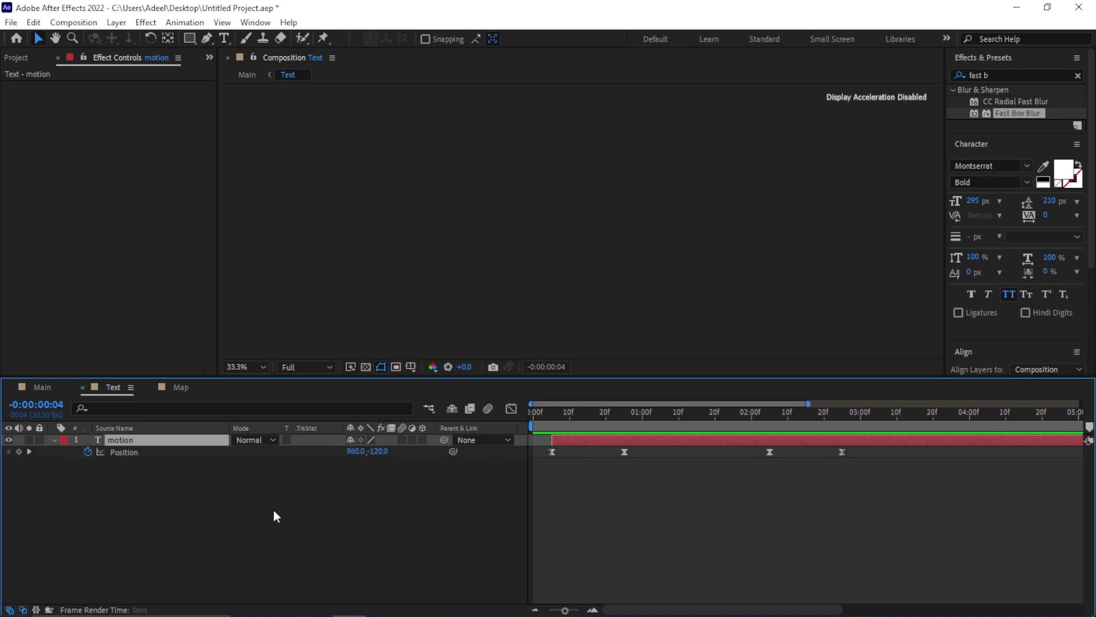
left_click(575, 416)
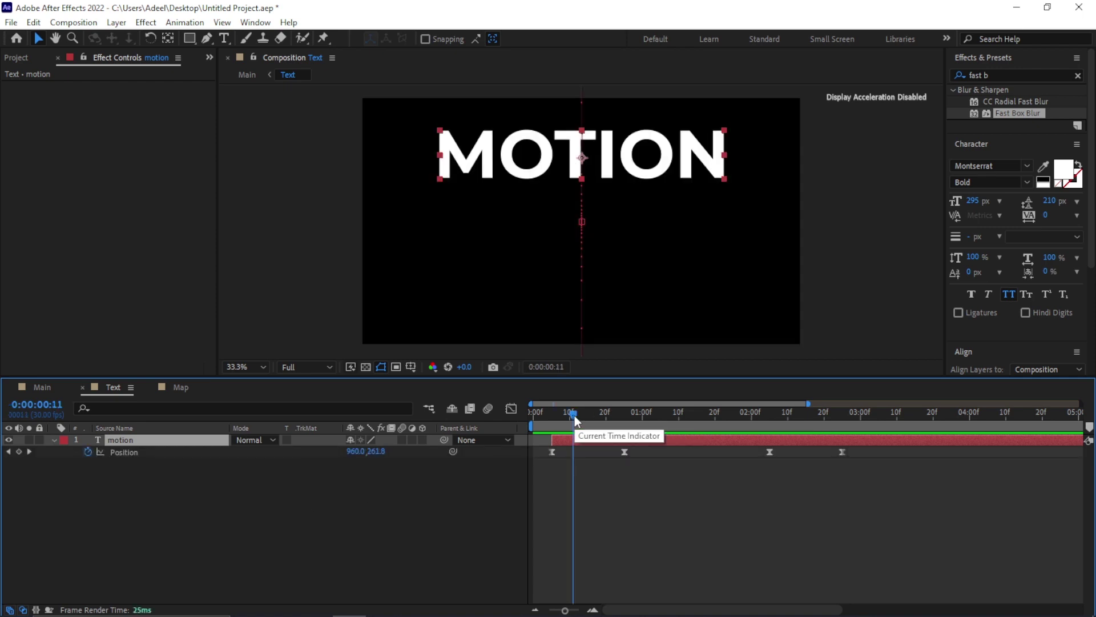
left_click_drag(574, 415, 627, 420)
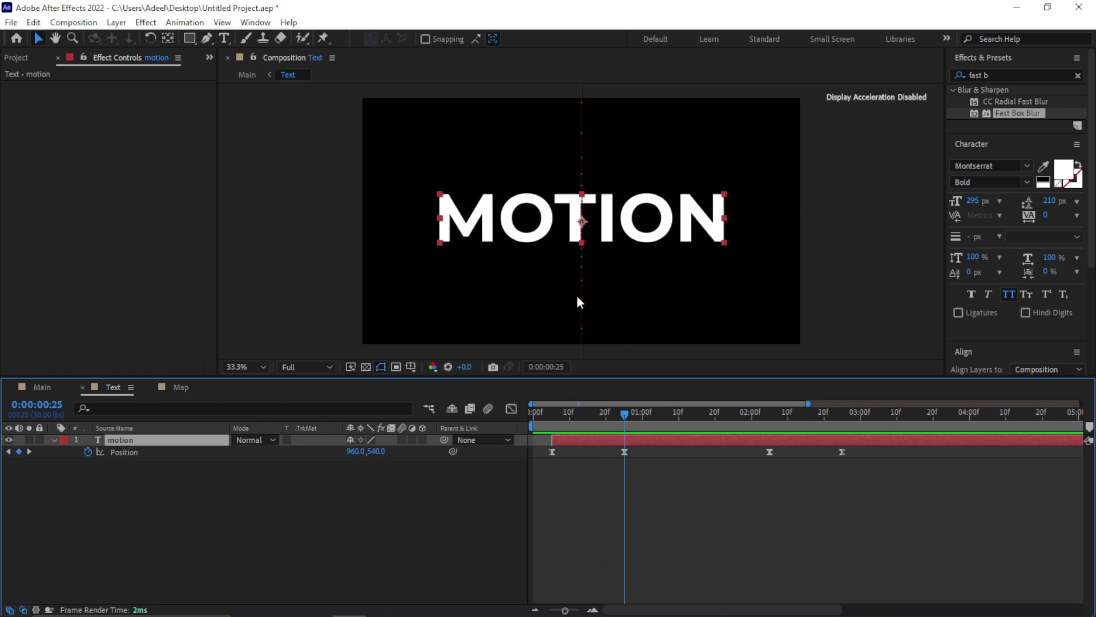
left_click(224, 39)
left_click(548, 273)
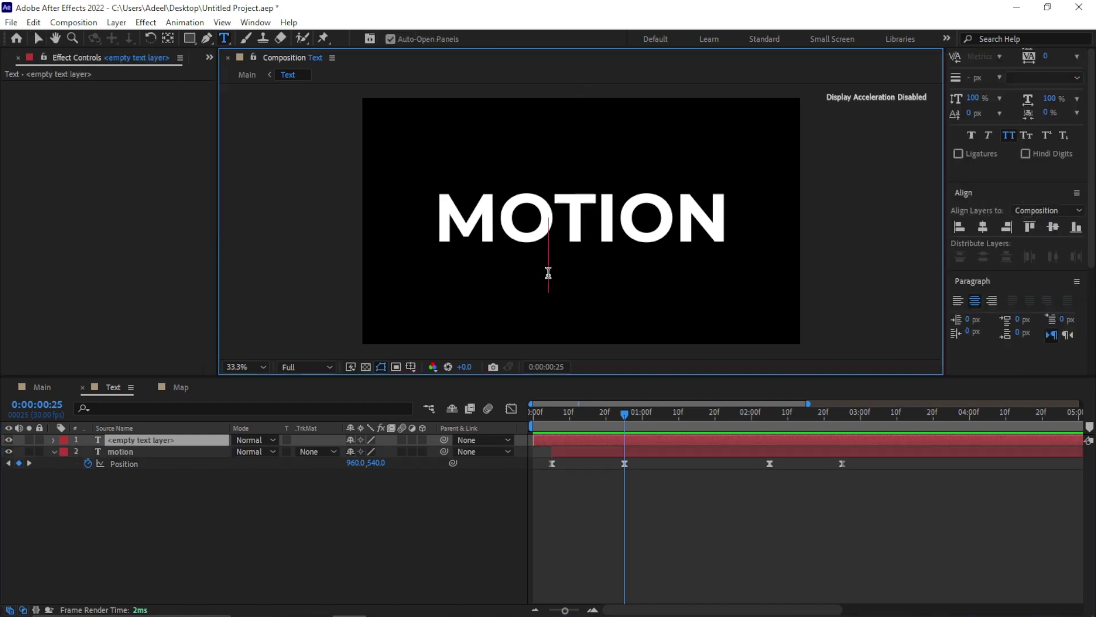
type("graphics")
key("ctrl+a")
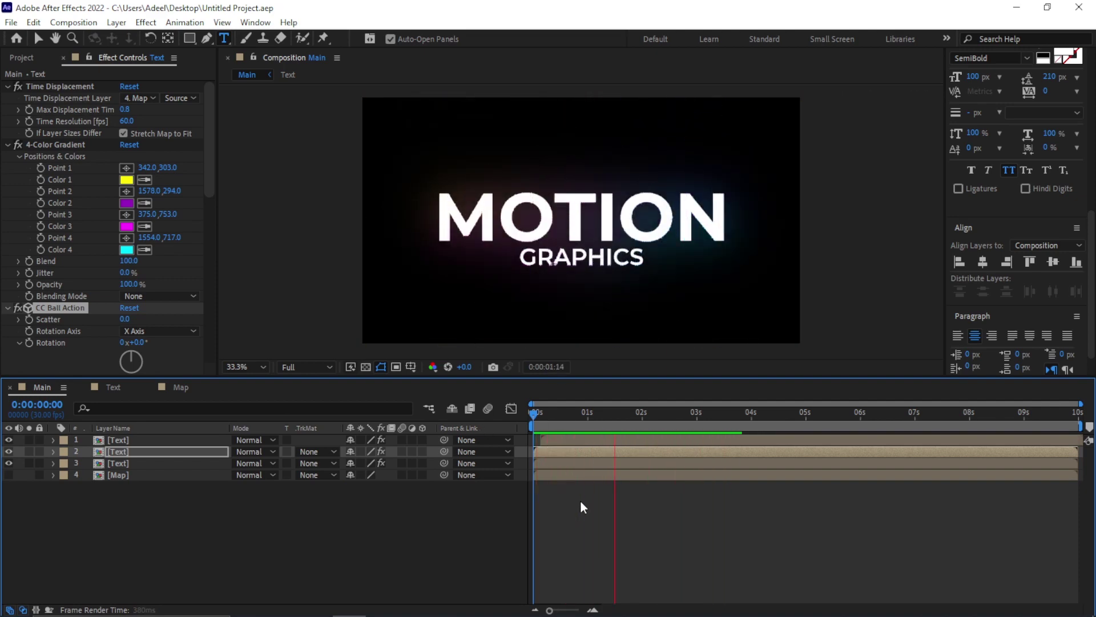
key("space")
key("Home")
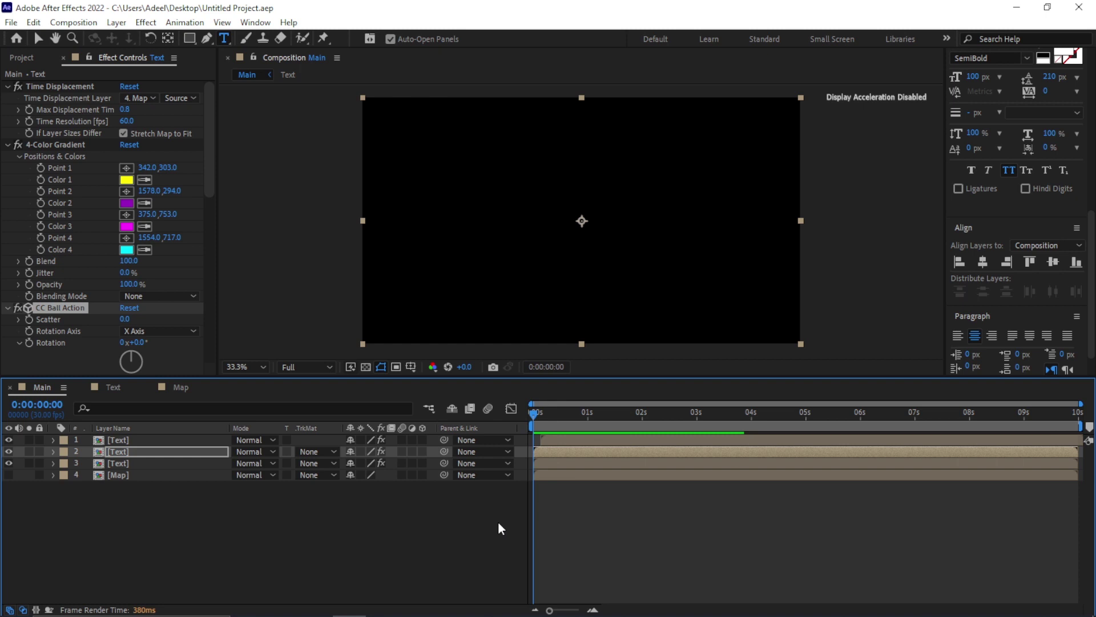
key("space")
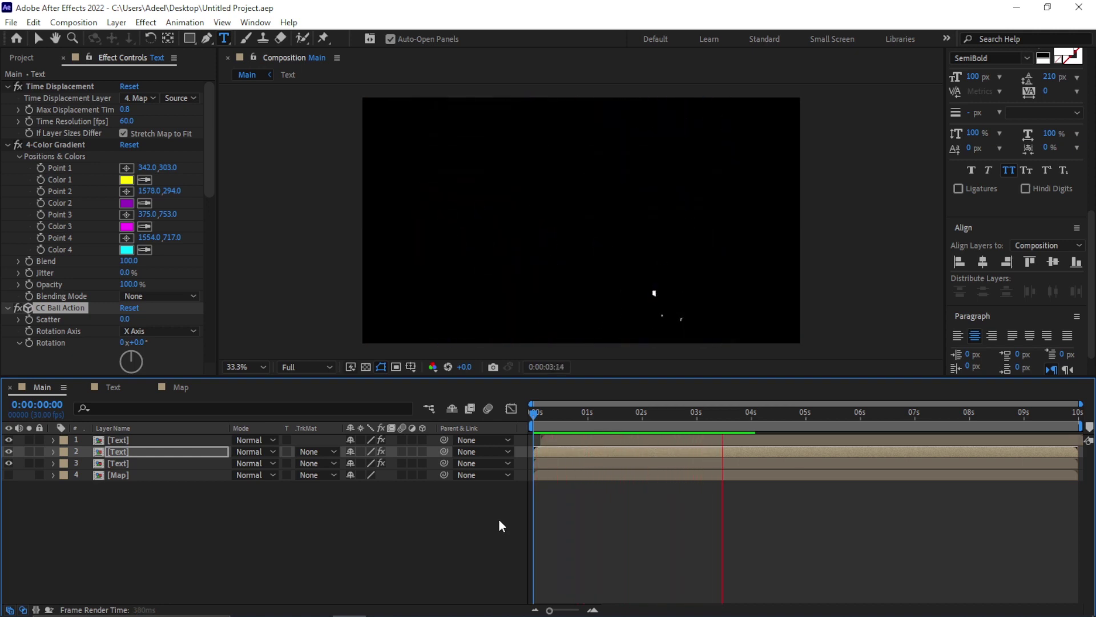
left_click(534, 417)
left_click_drag(535, 416, 521, 418)
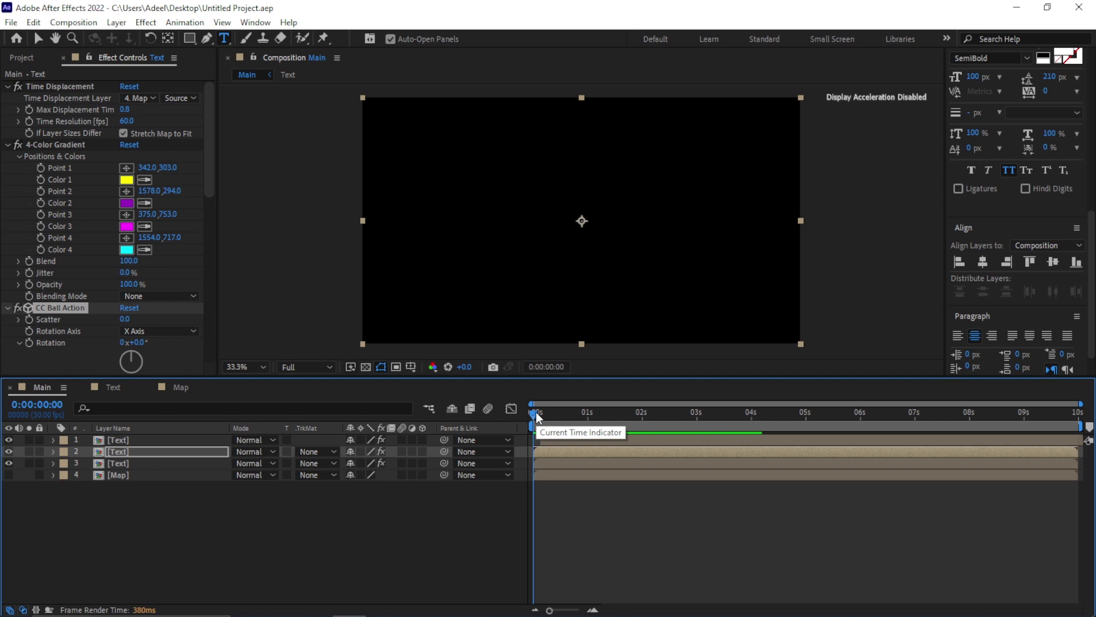
left_click(18, 308)
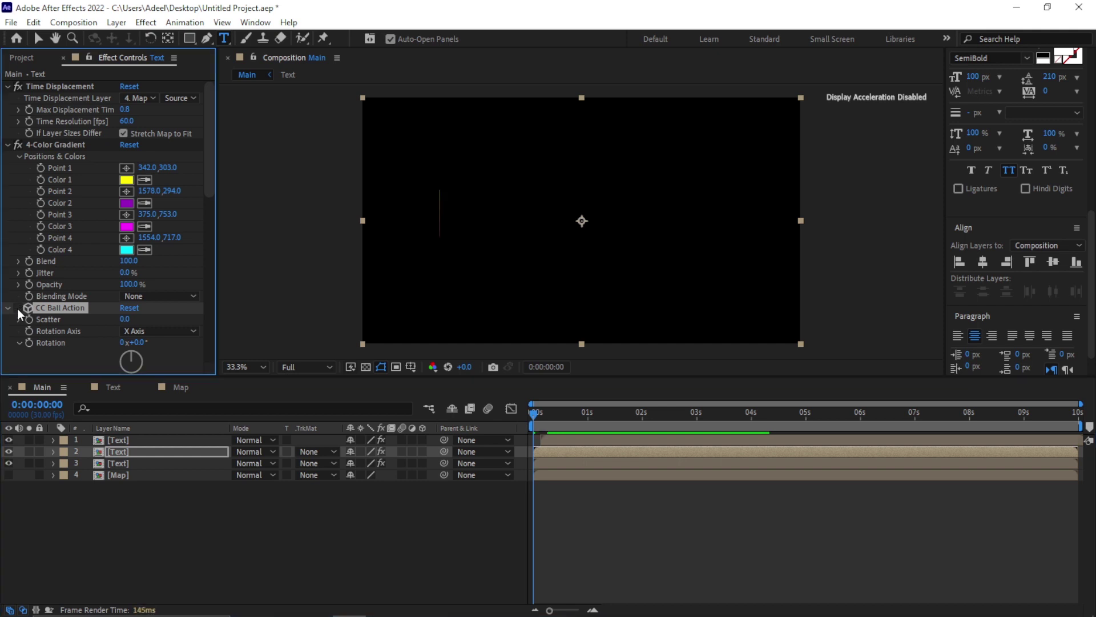
- Disable CC Ball Action on the third Text layer and set Glow Radius to 50
left_click(119, 463)
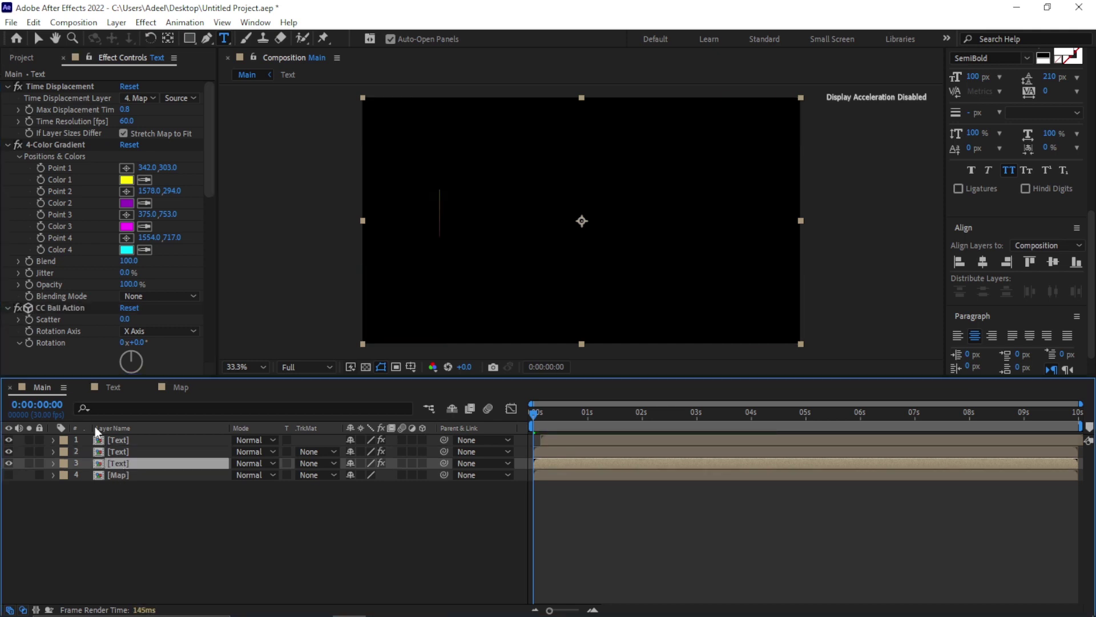
left_click(17, 309)
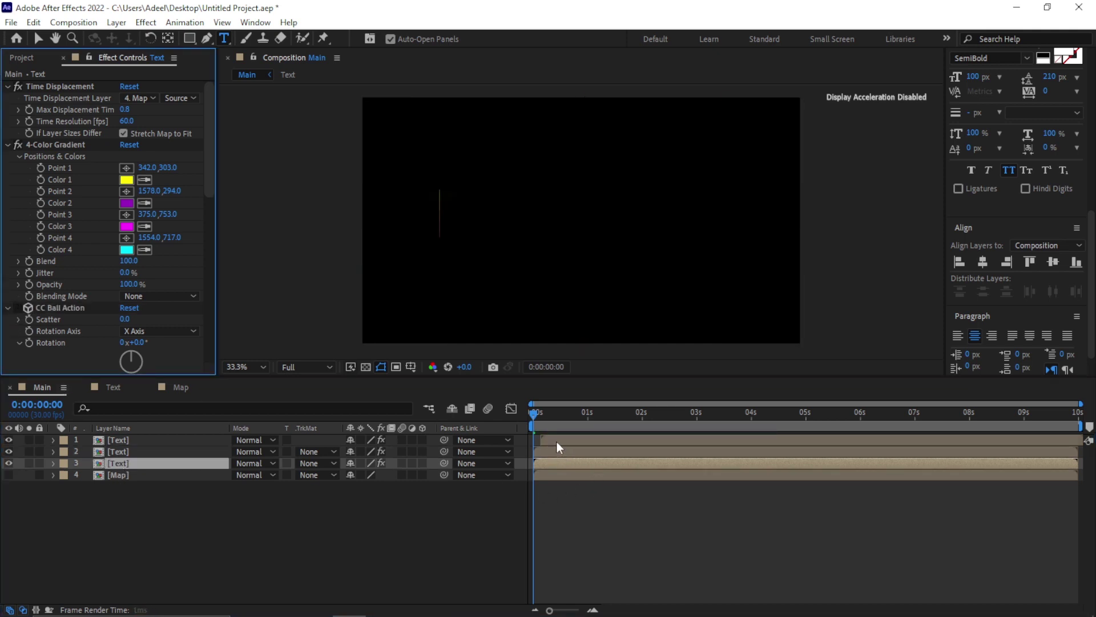
left_click(599, 412)
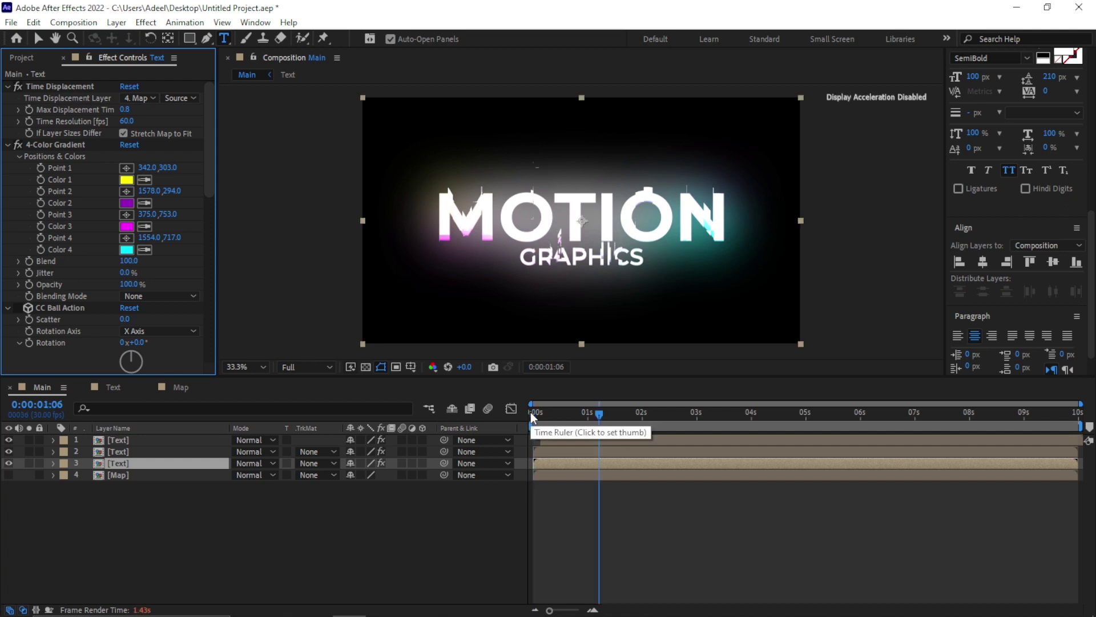
scroll(204, 314, "down", 5)
left_click(130, 253)
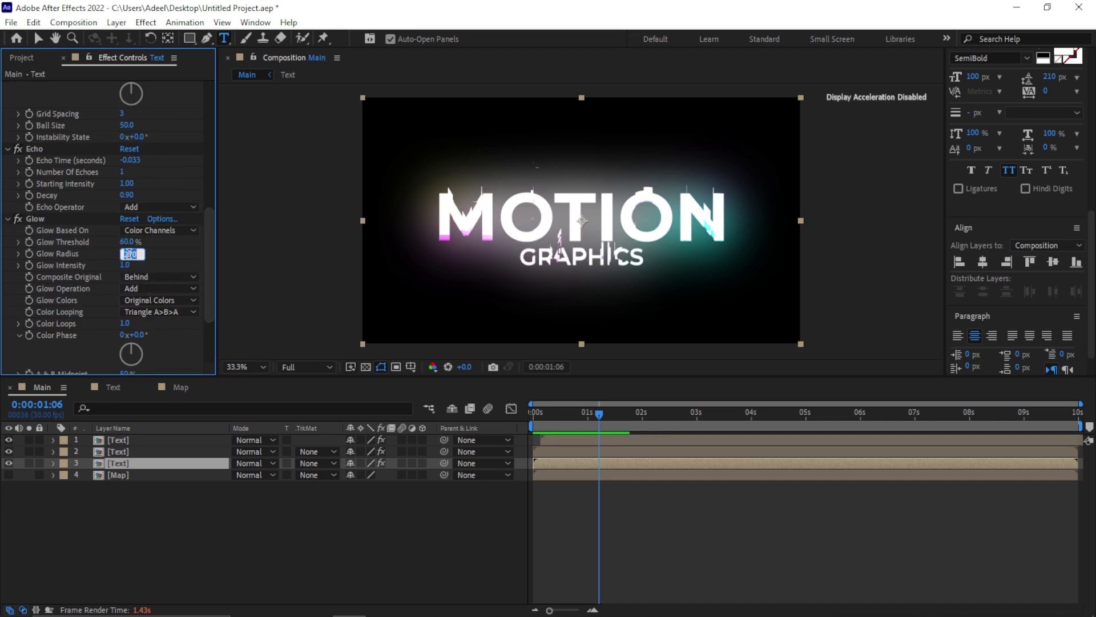
type("50")
key("Return")
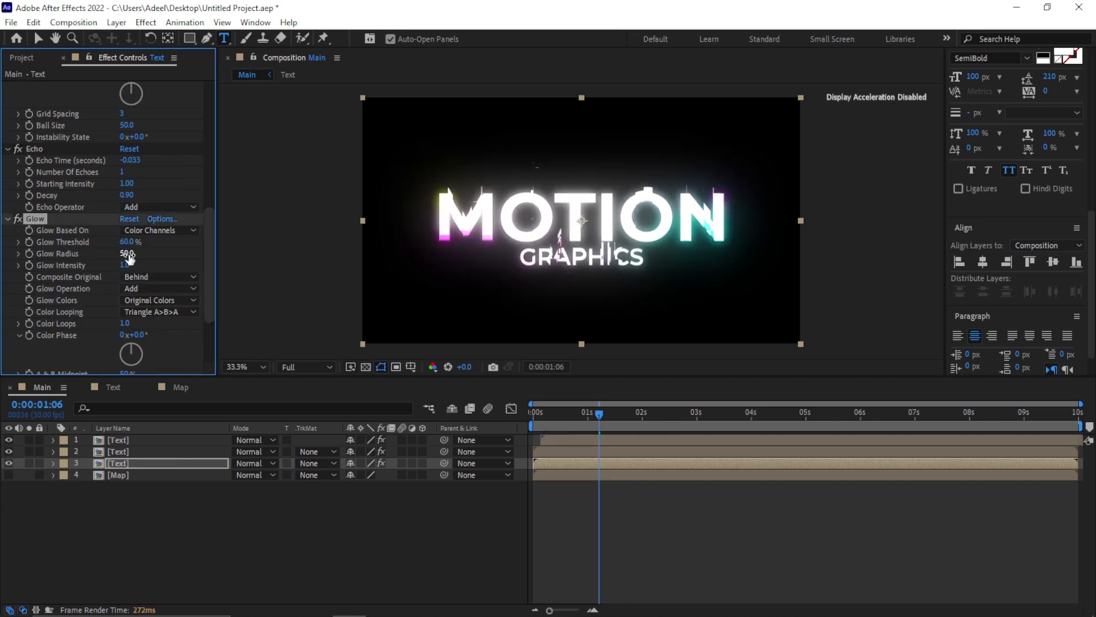
- Set the Fast Box Blur radius to 10
left_click_drag(207, 252, 210, 316)
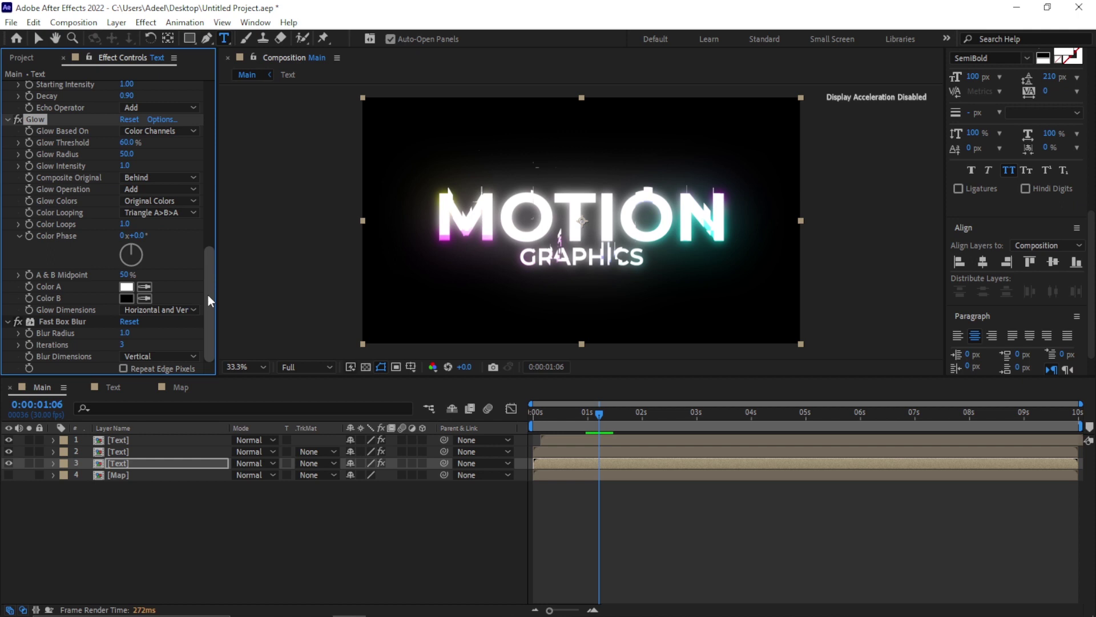
left_click(125, 332)
type("270")
key("Return")
left_click(123, 333)
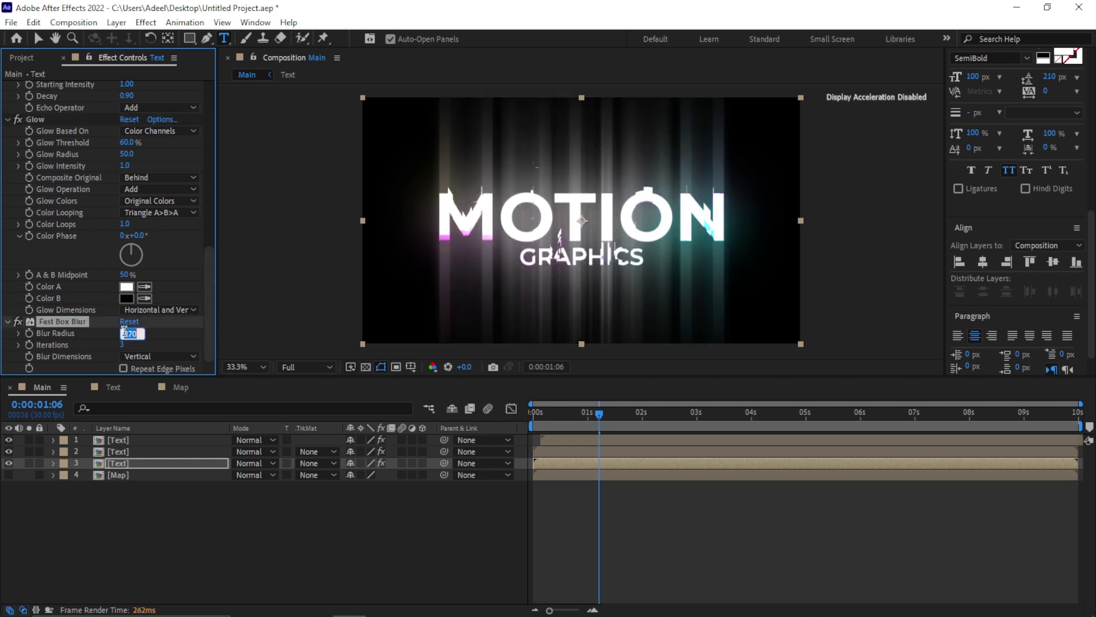
type("10")
key("Return")
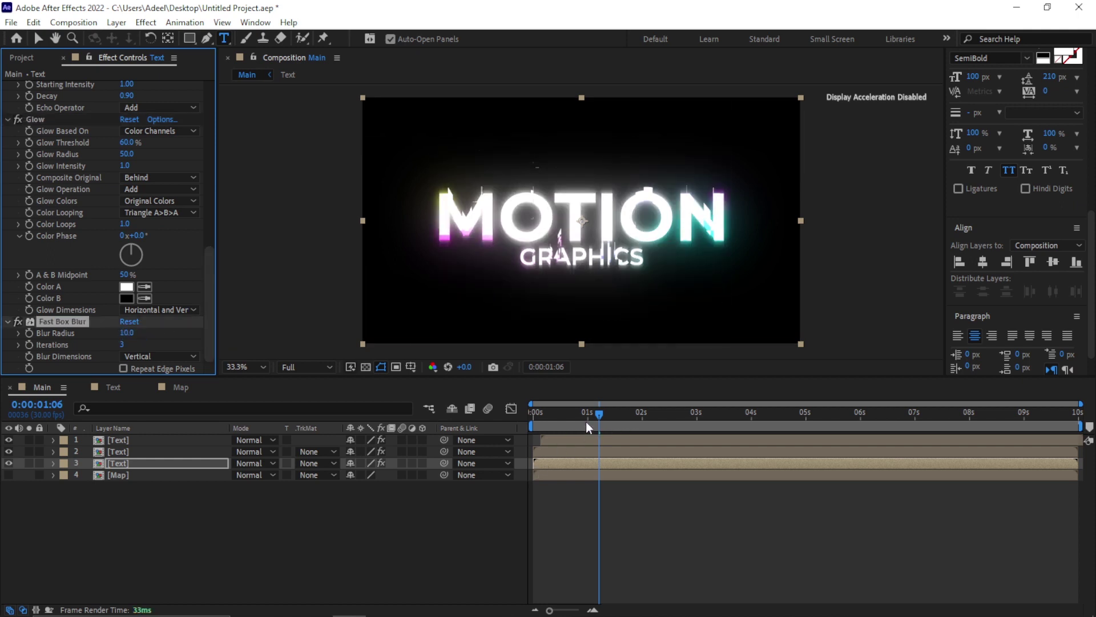
left_click_drag(604, 420, 512, 421)
key("space")
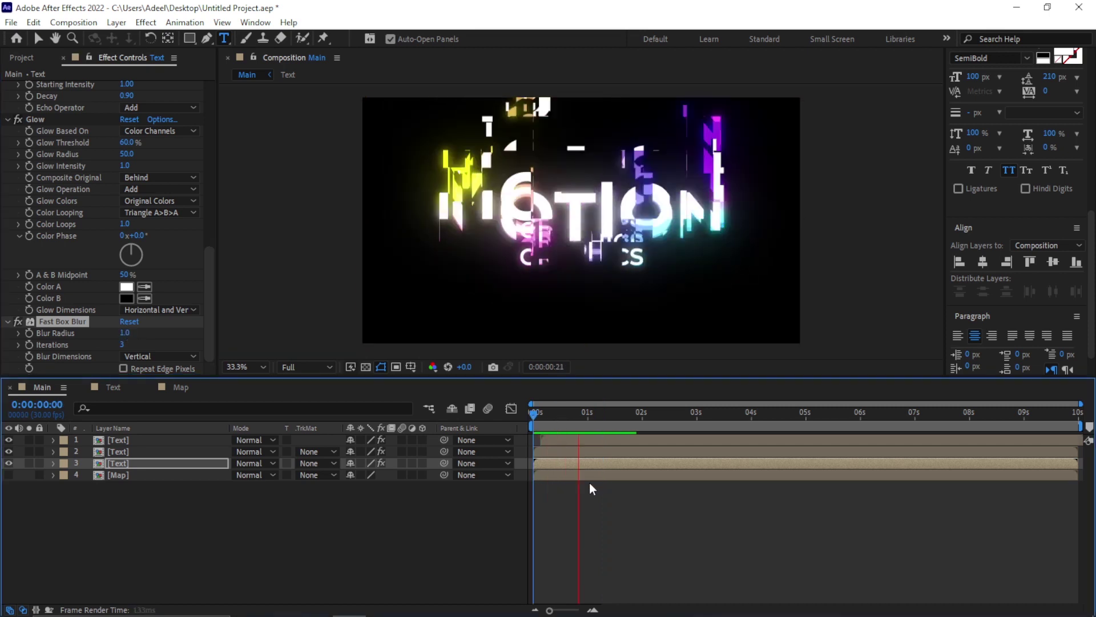
key("space")
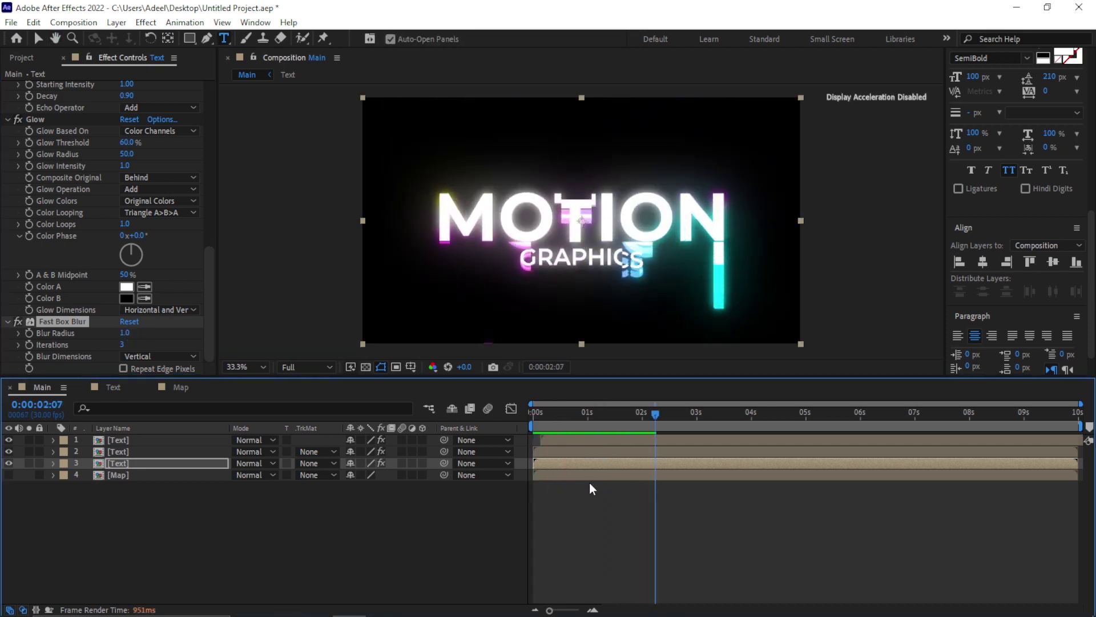
mouse_move(571, 415)
left_mouse_down()
mouse_move(513, 419)
mouse_move(643, 418)
mouse_move(523, 411)
mouse_move(654, 426)
mouse_move(523, 422)
left_mouse_up()
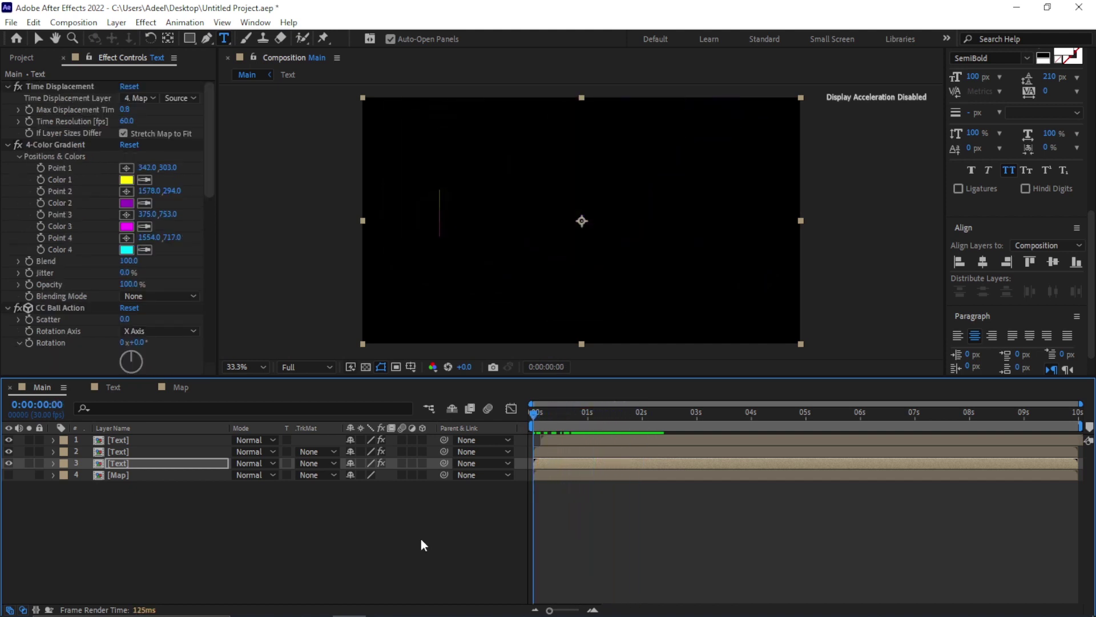
key("space")
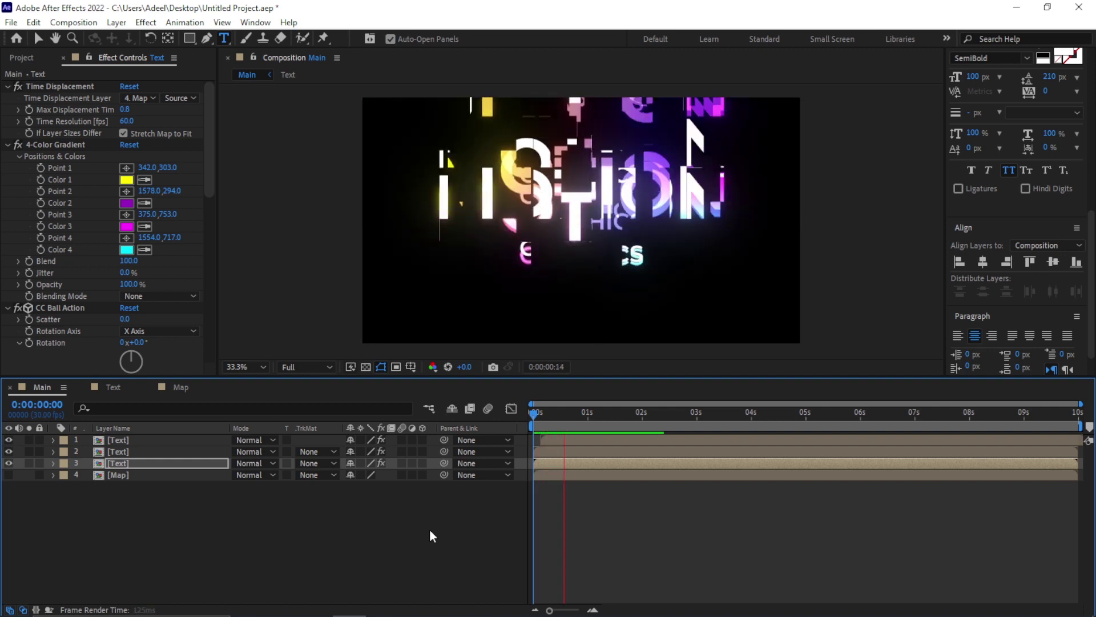
key("space")
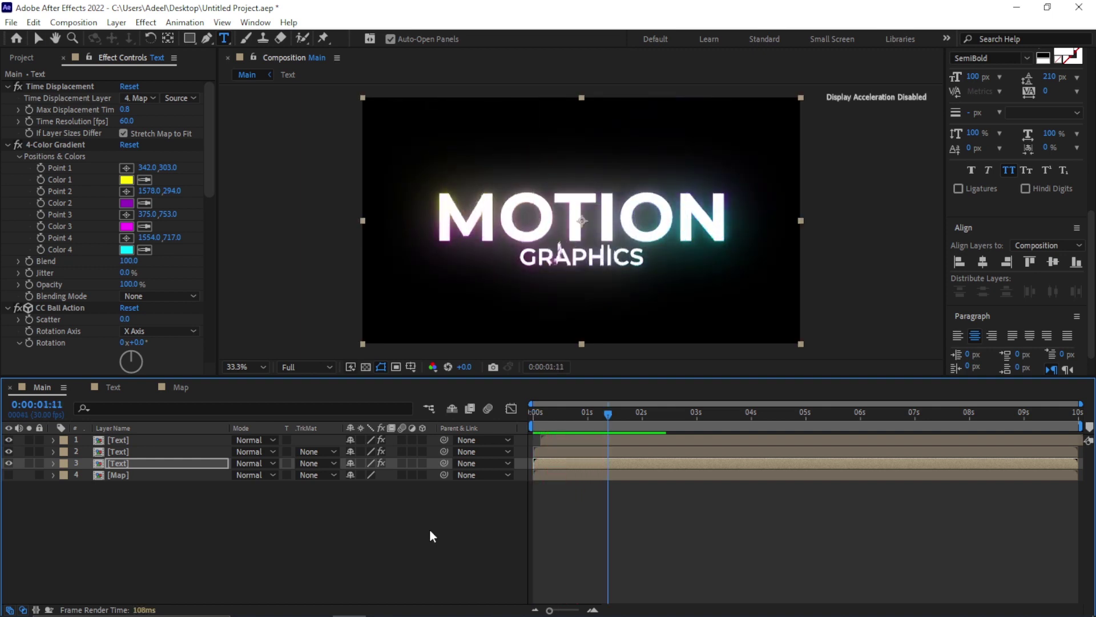